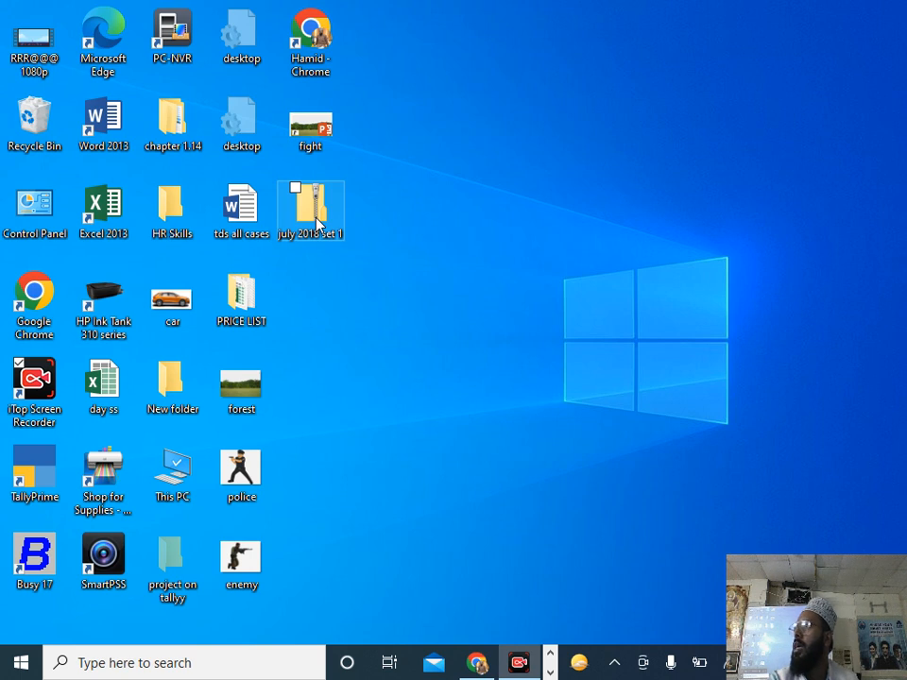
Extract the july 2018 set 1 zip archive to its default desktop folder and delete the original archive
{"action": "left_click", "coordinate": [318, 224]}
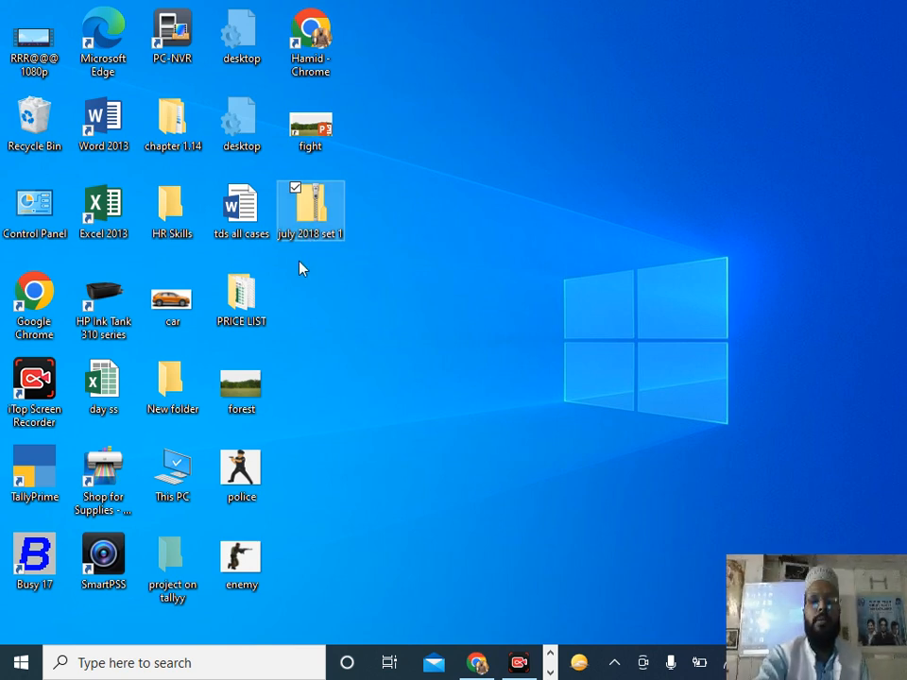
{"action": "right_click", "coordinate": [309, 205]}
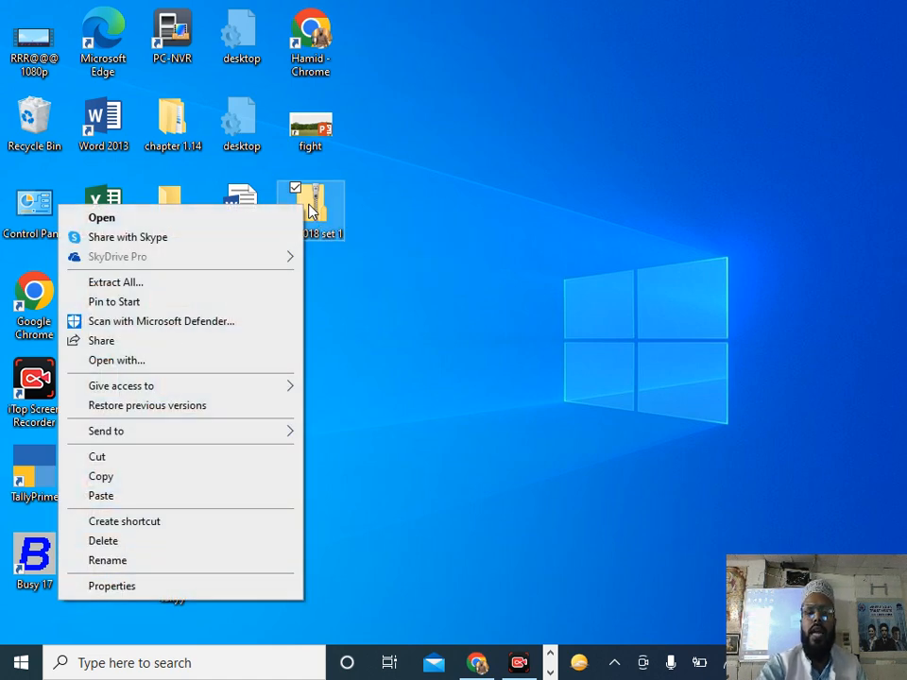
{"action": "left_click", "coordinate": [141, 285]}
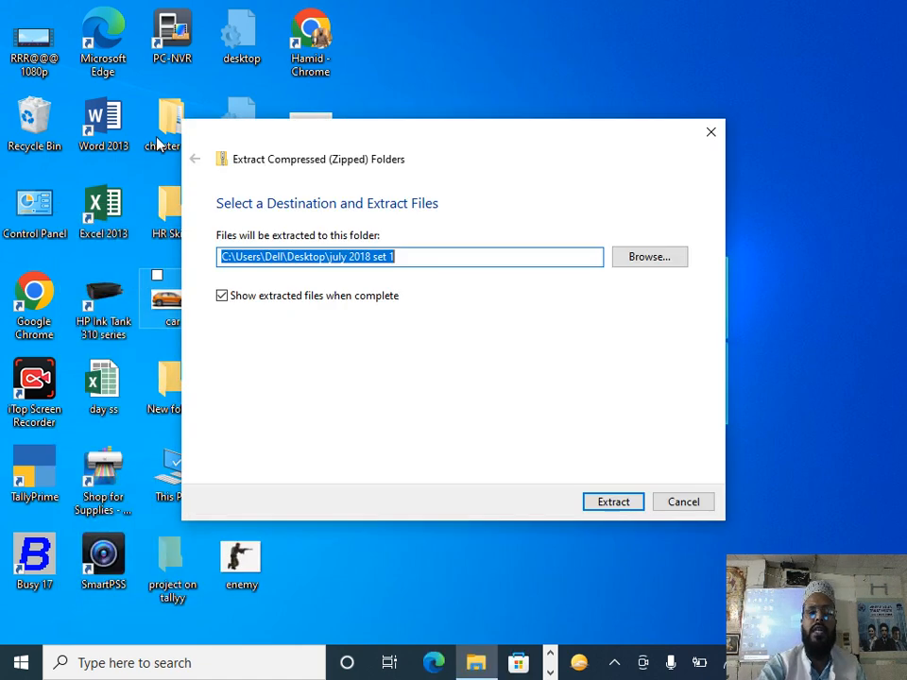
{"action": "left_click", "coordinate": [595, 502]}
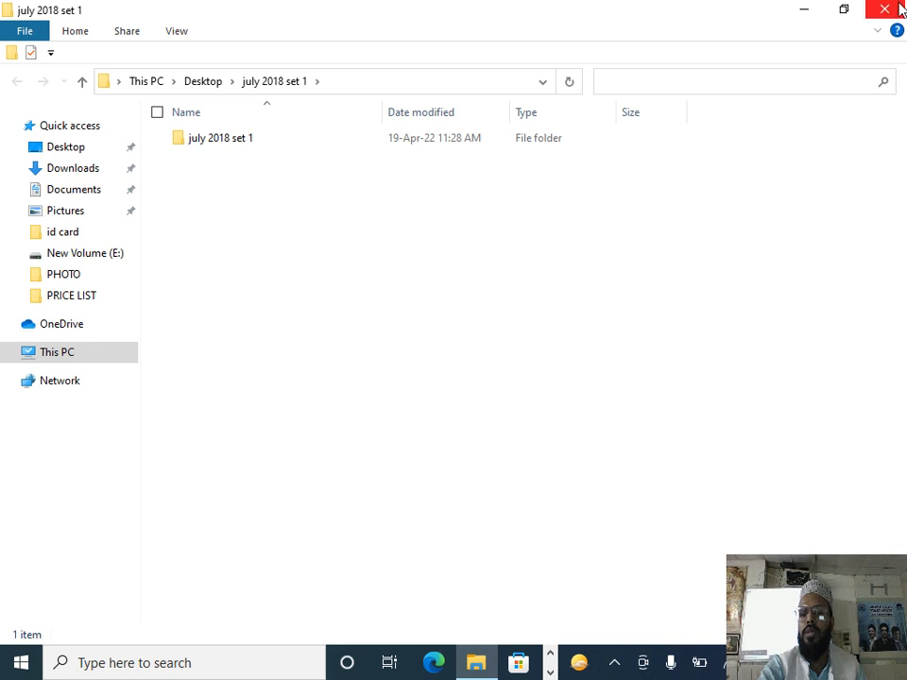
{"action": "left_click", "coordinate": [889, 10]}
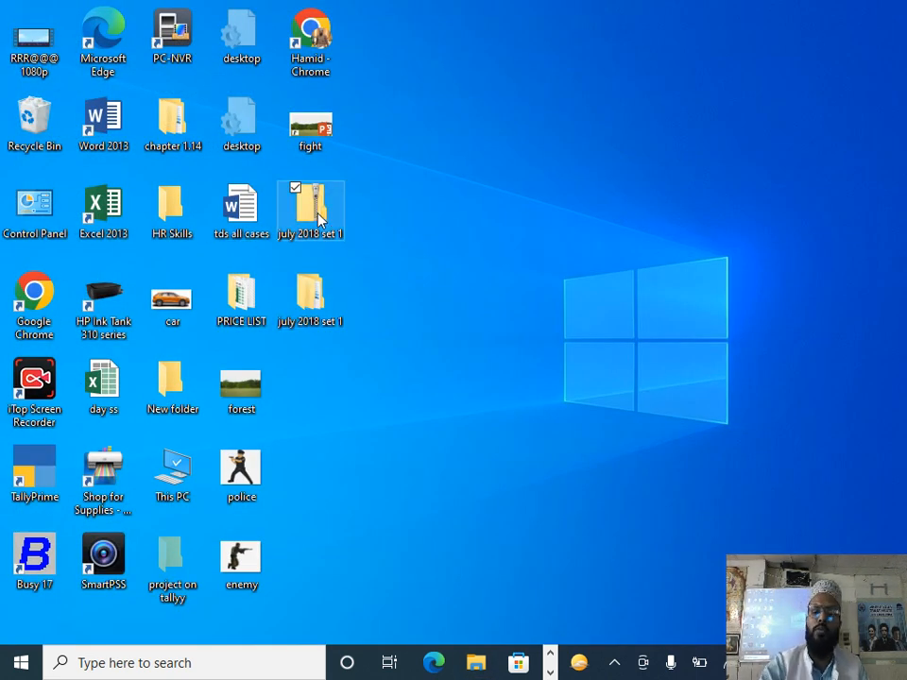
{"action": "key", "text": "Delete"}
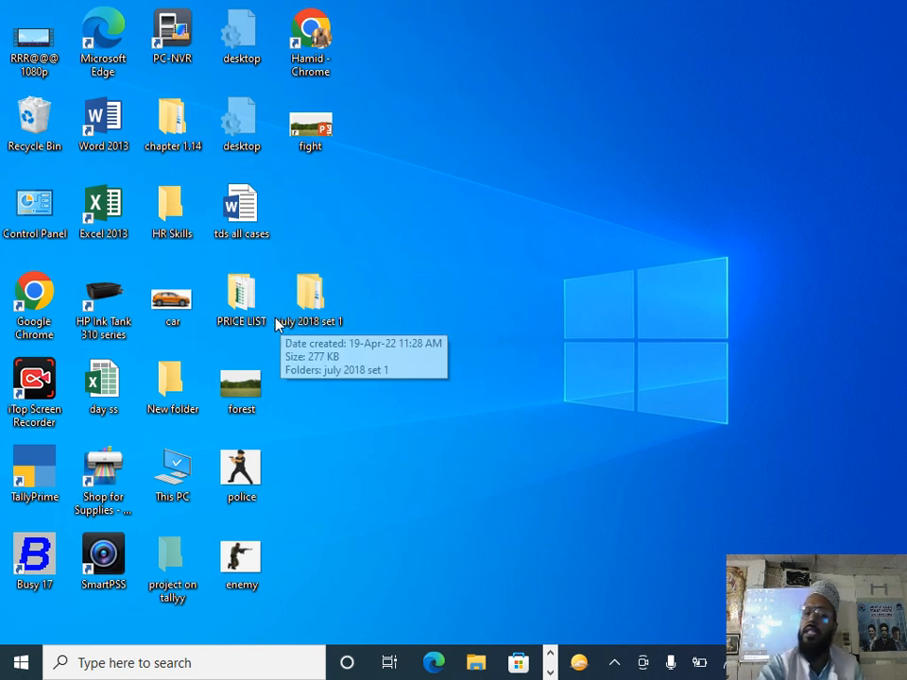
Open the BCA Set1 - July Month Word document inside the extracted july 2018 set 1 folder
{"action": "left_click", "coordinate": [301, 301]}
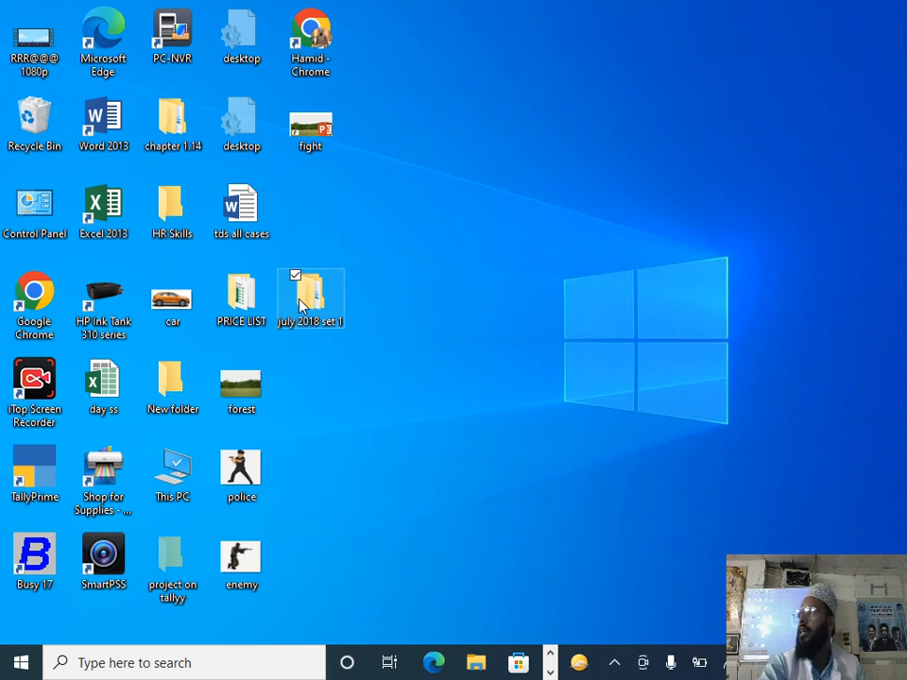
{"action": "double_click", "coordinate": [301, 300]}
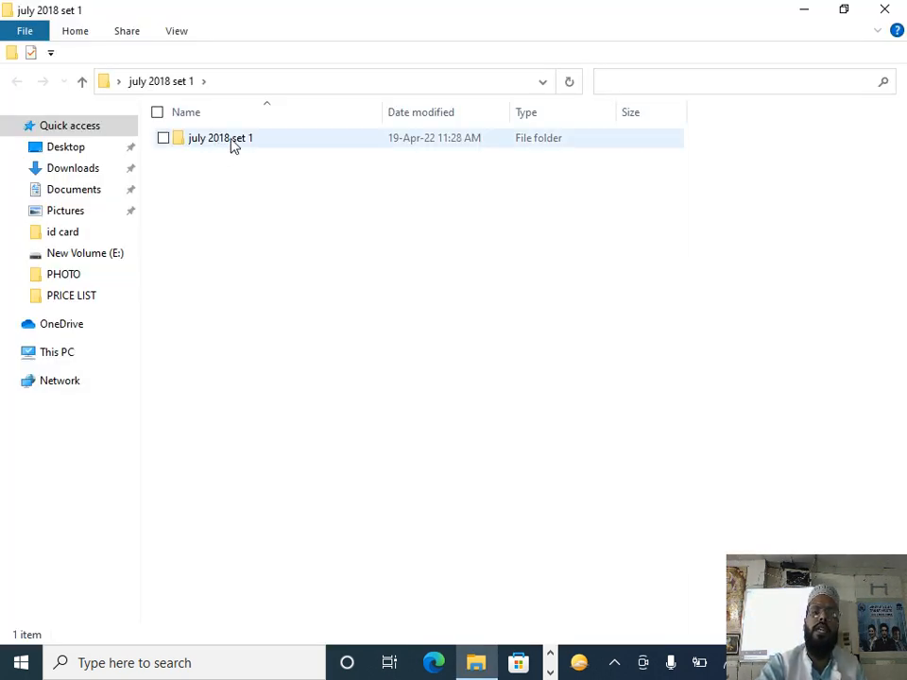
{"action": "double_click", "coordinate": [286, 147]}
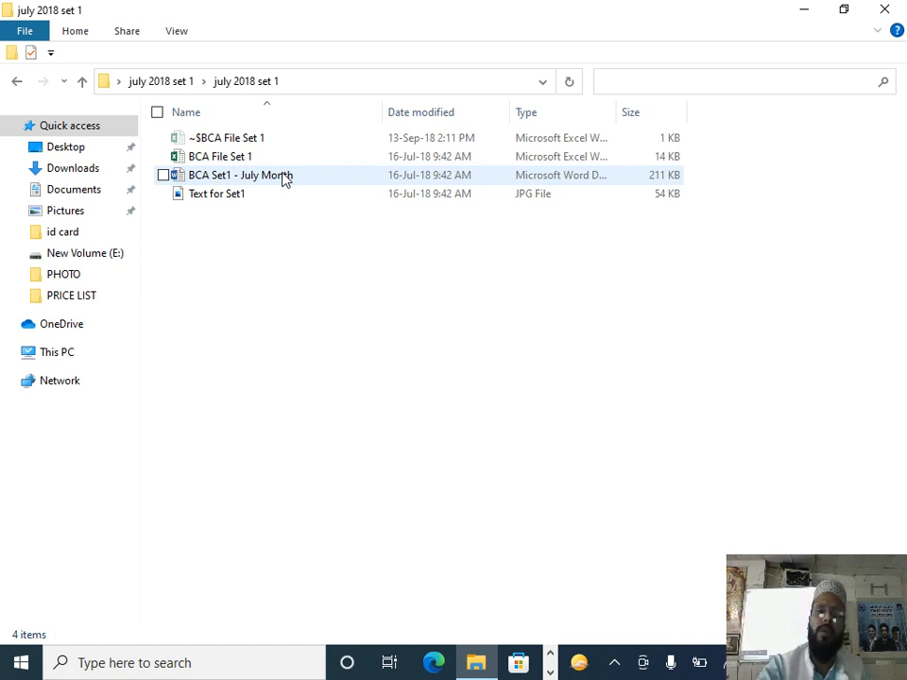
{"action": "double_click", "coordinate": [283, 179]}
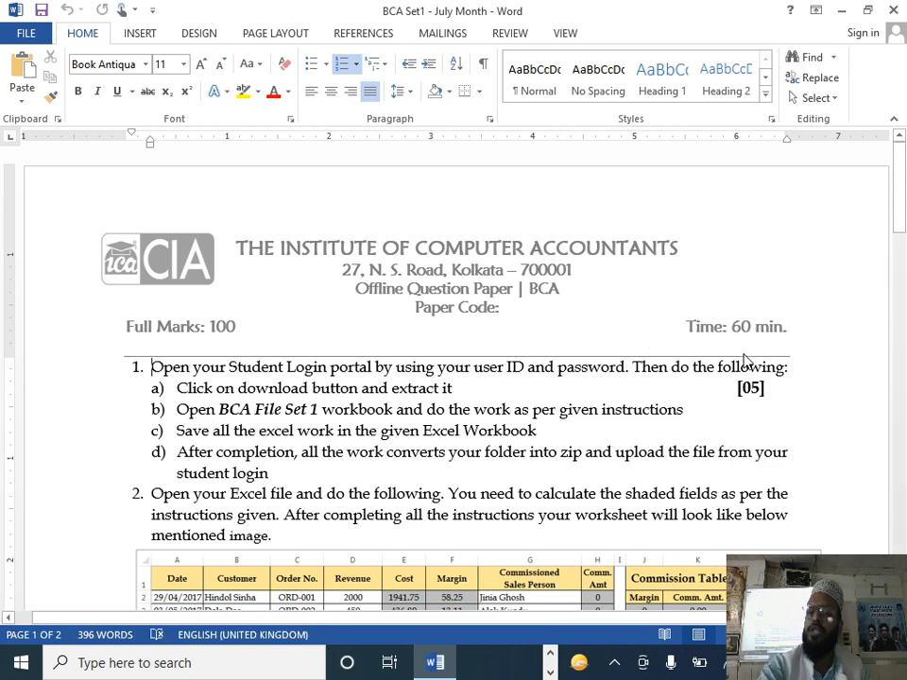
Read through the question paper's instructions, sample worksheet image and the tasks for the Date, Order No. and Margin columns
{"action": "scroll", "coordinate": [745, 360], "scroll_direction": "down", "scroll_amount": 2}
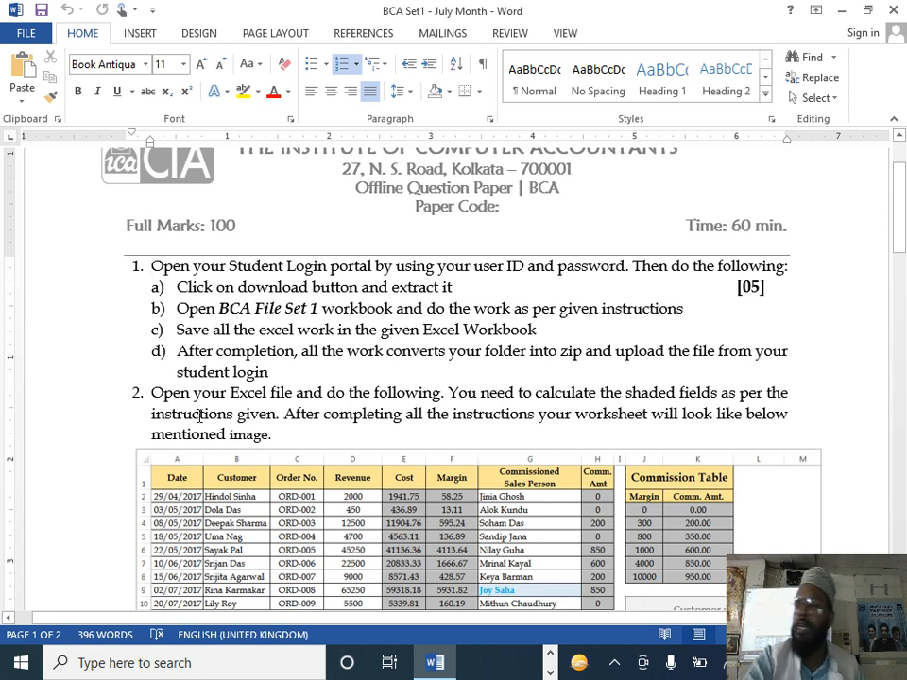
{"action": "scroll", "coordinate": [200, 416], "scroll_direction": "down", "scroll_amount": 1}
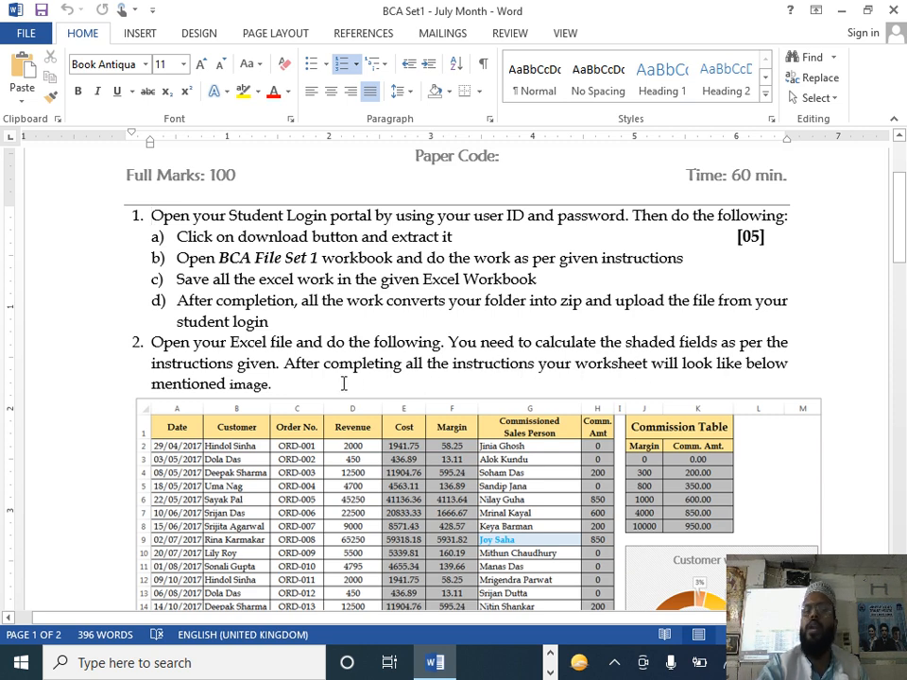
{"action": "scroll", "coordinate": [331, 439], "scroll_direction": "down", "scroll_amount": 1}
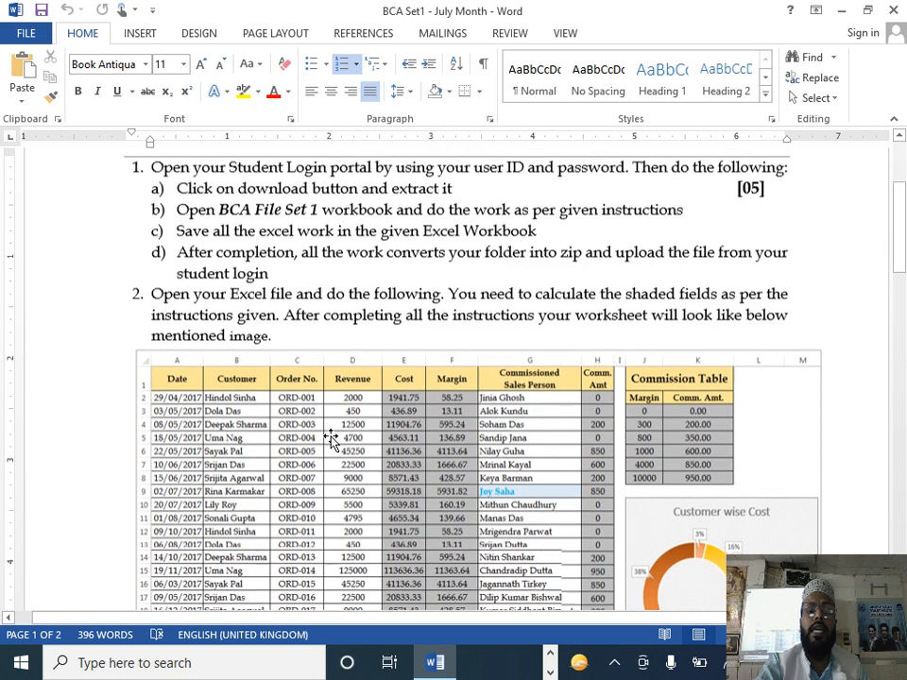
{"action": "scroll", "coordinate": [330, 437], "scroll_direction": "down", "scroll_amount": 1}
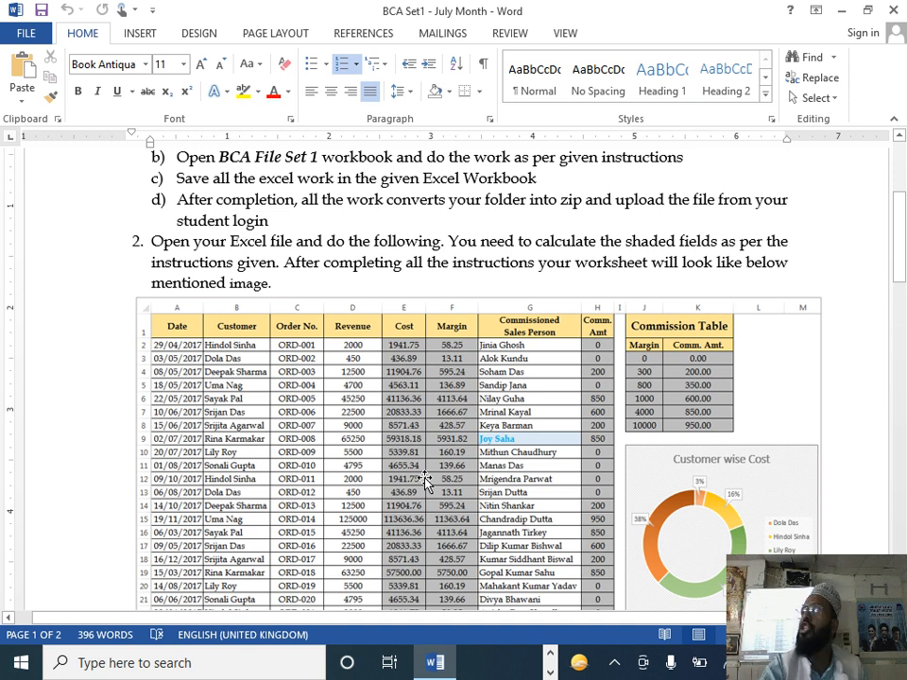
{"action": "scroll", "coordinate": [425, 480], "scroll_direction": "down", "scroll_amount": 2}
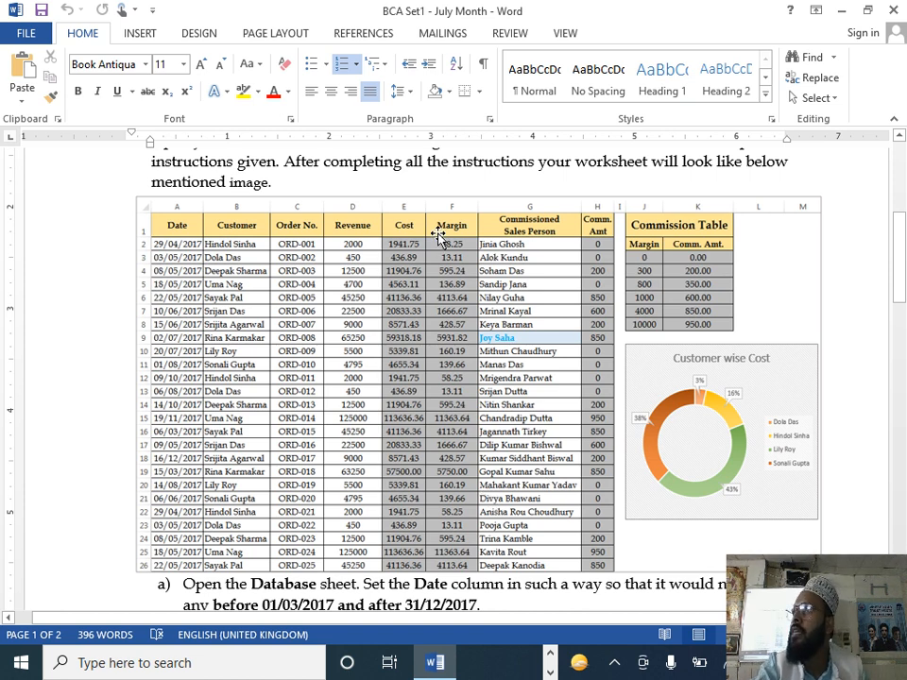
{"action": "scroll", "coordinate": [236, 359], "scroll_direction": "down", "scroll_amount": 5}
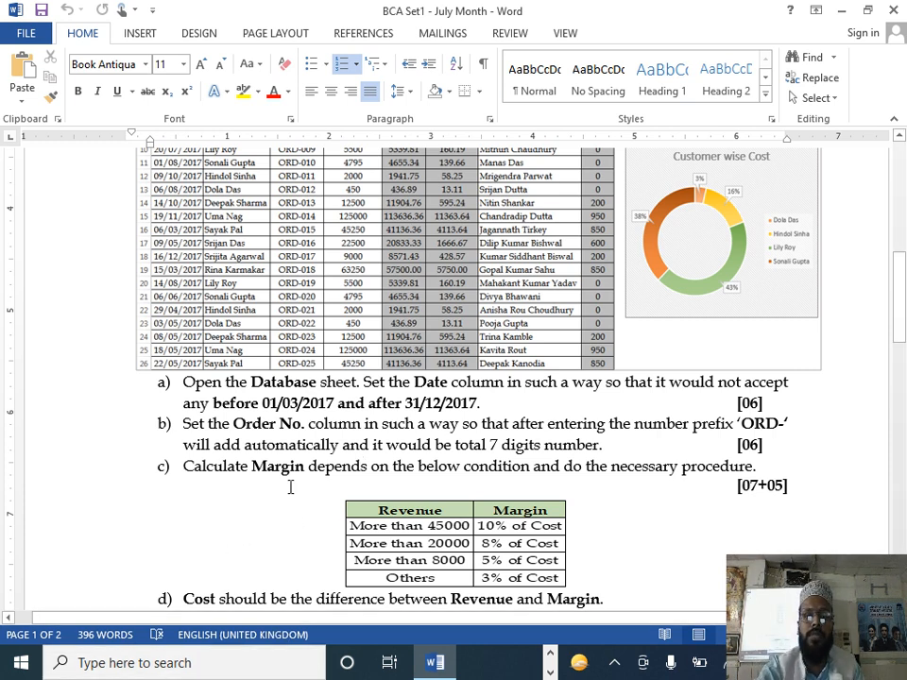
{"action": "left_click", "coordinate": [514, 479]}
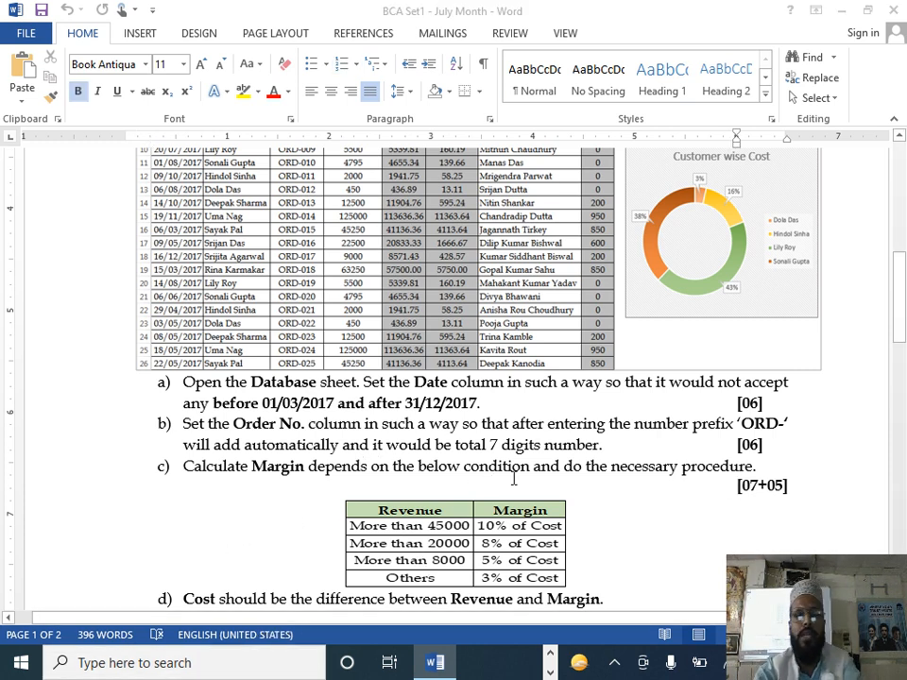
Switch to the july 2018 set 1 folder and open the BCA File Set 1 workbook in Excel
{"action": "key", "text": "alt+Tab"}
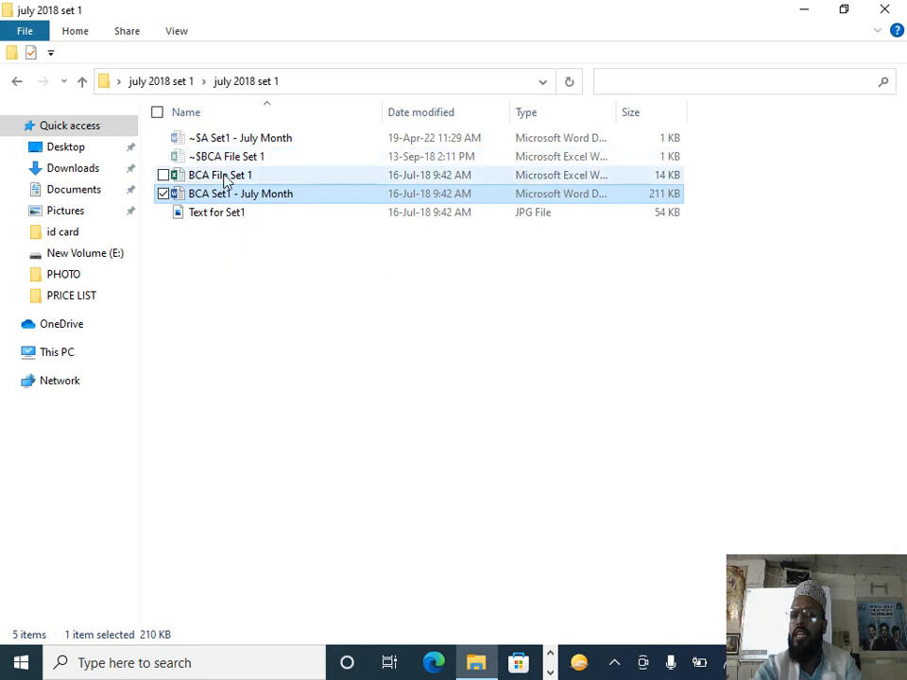
{"action": "double_click", "coordinate": [225, 177]}
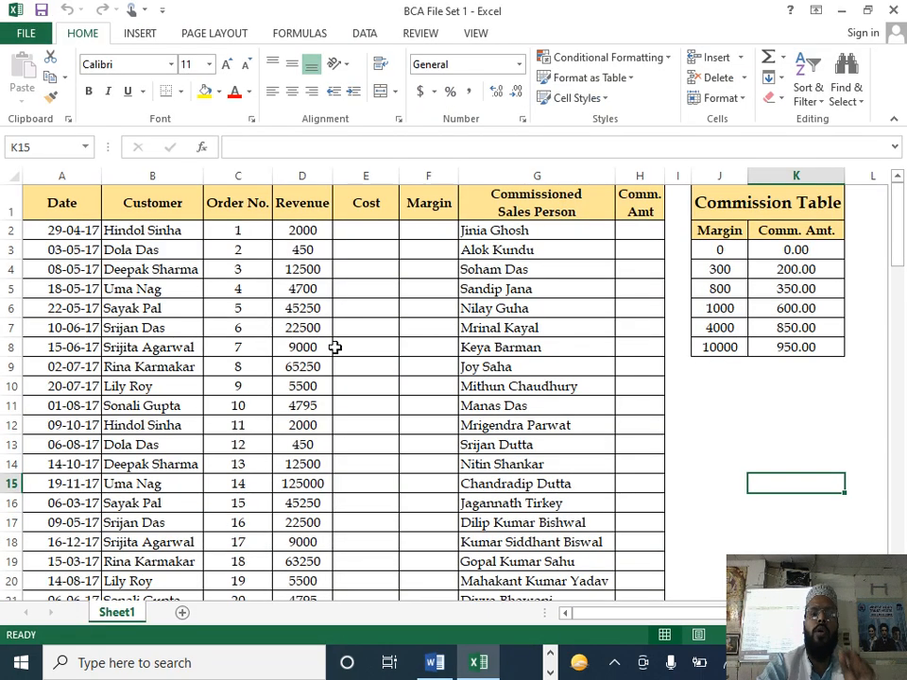
Start a data validation rule on all Date column entries from A2 down, allowing only dates
{"action": "left_click", "coordinate": [46, 231]}
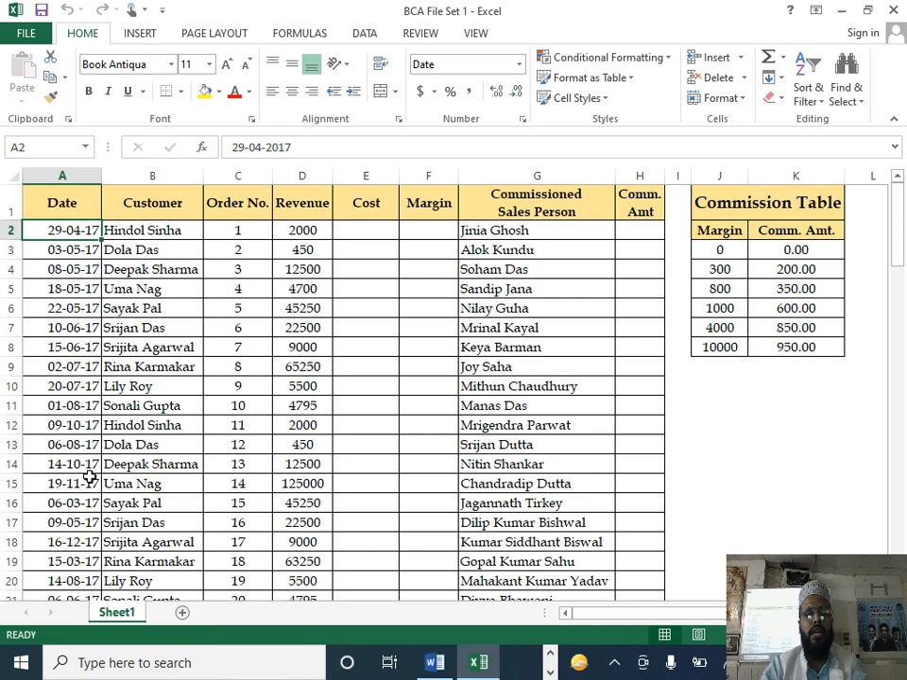
{"action": "key", "text": "ctrl+shift+Down"}
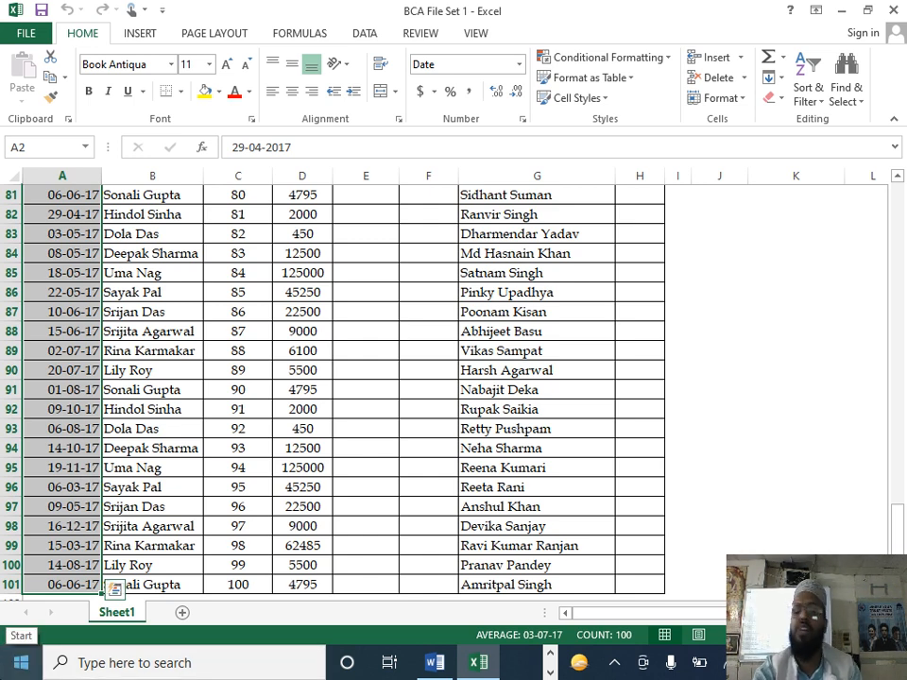
{"action": "left_click", "coordinate": [362, 34]}
{"action": "left_click", "coordinate": [513, 100]}
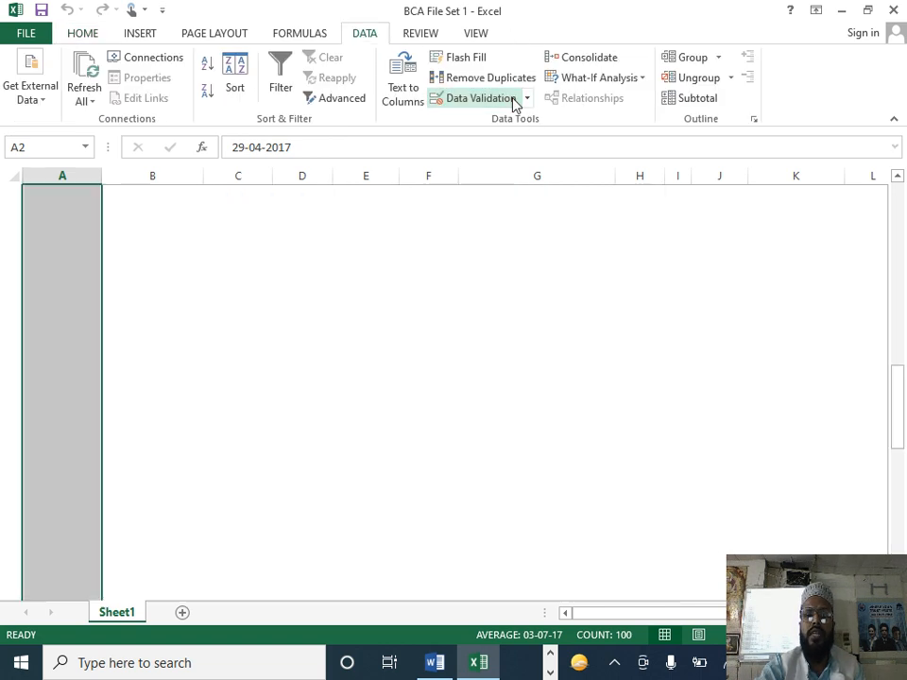
{"action": "left_click", "coordinate": [677, 244]}
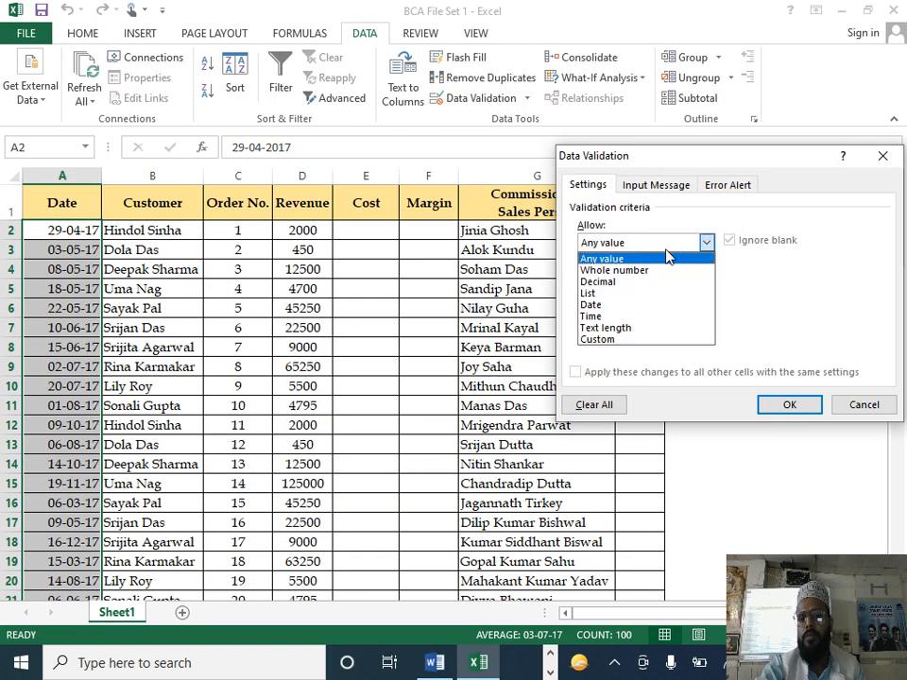
{"action": "left_click", "coordinate": [616, 308]}
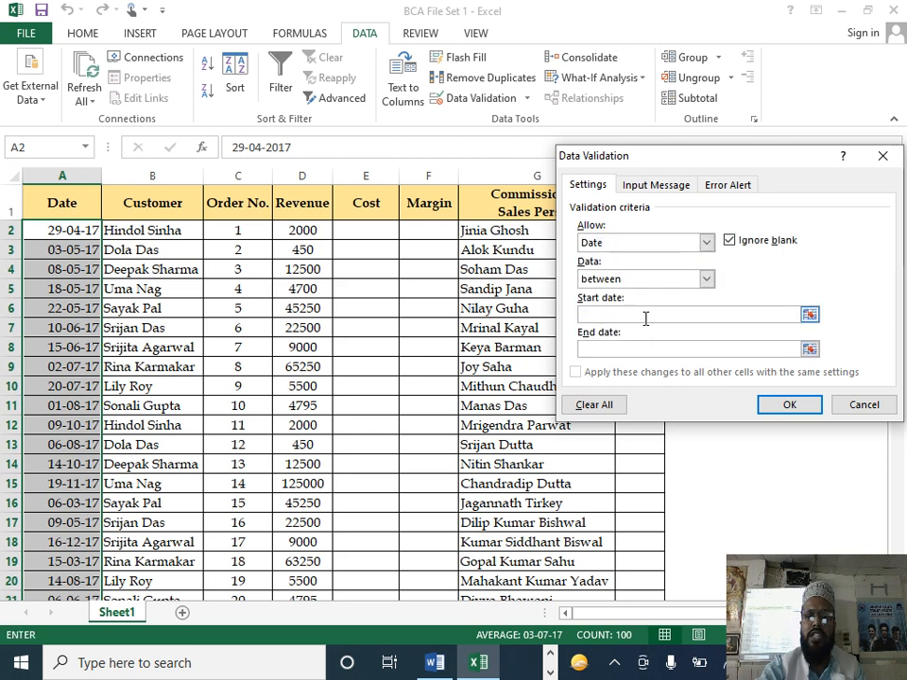
Limit the validation rule to dates between 1-3-2017 and 31-12-2017 and apply it
{"action": "left_click", "coordinate": [643, 316]}
{"action": "type", "text": "1-3"}
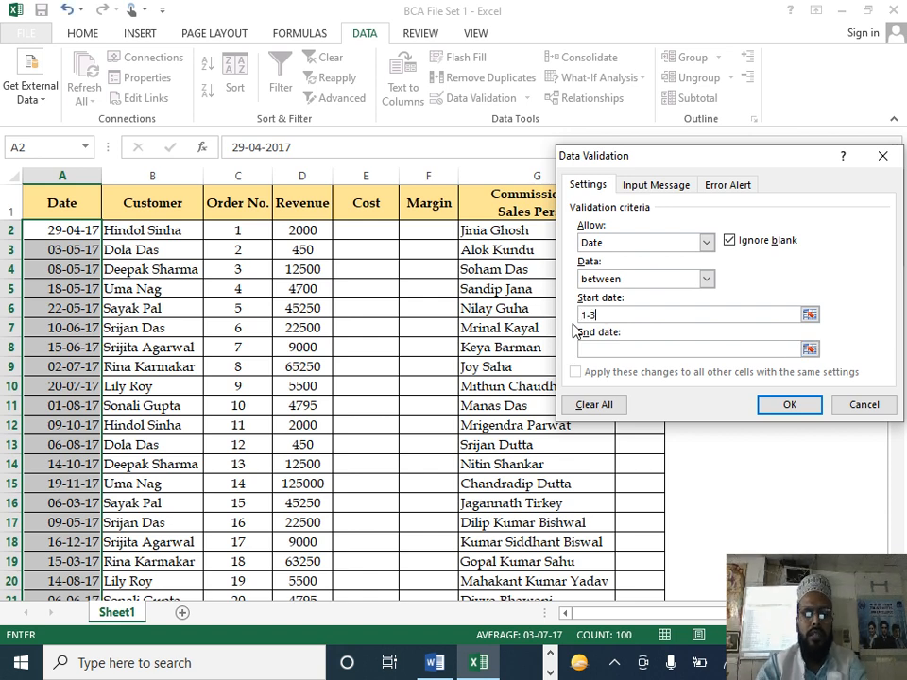
{"action": "type", "text": "-2017"}
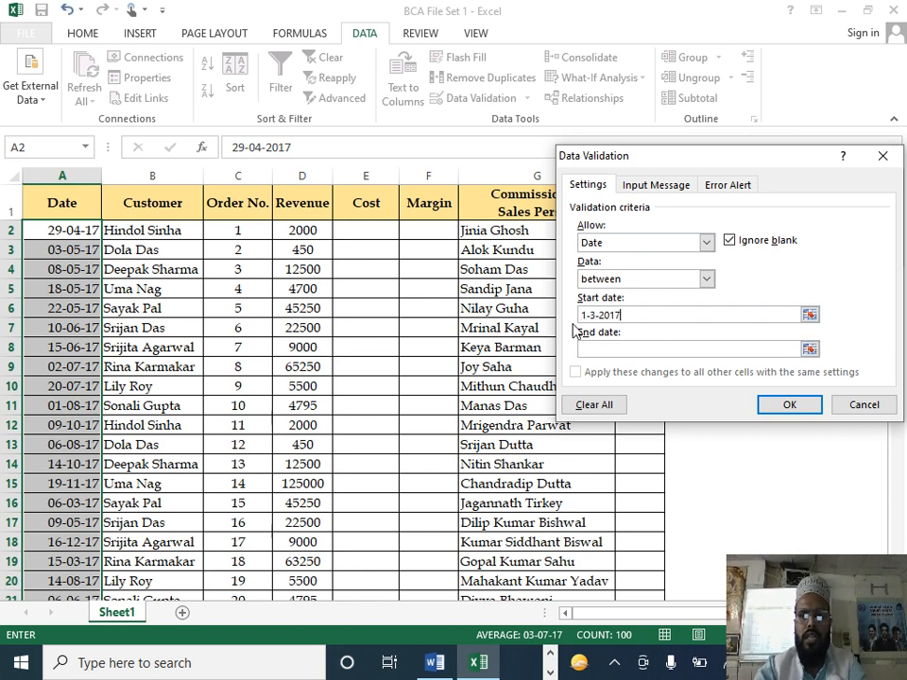
{"action": "left_click", "coordinate": [595, 349]}
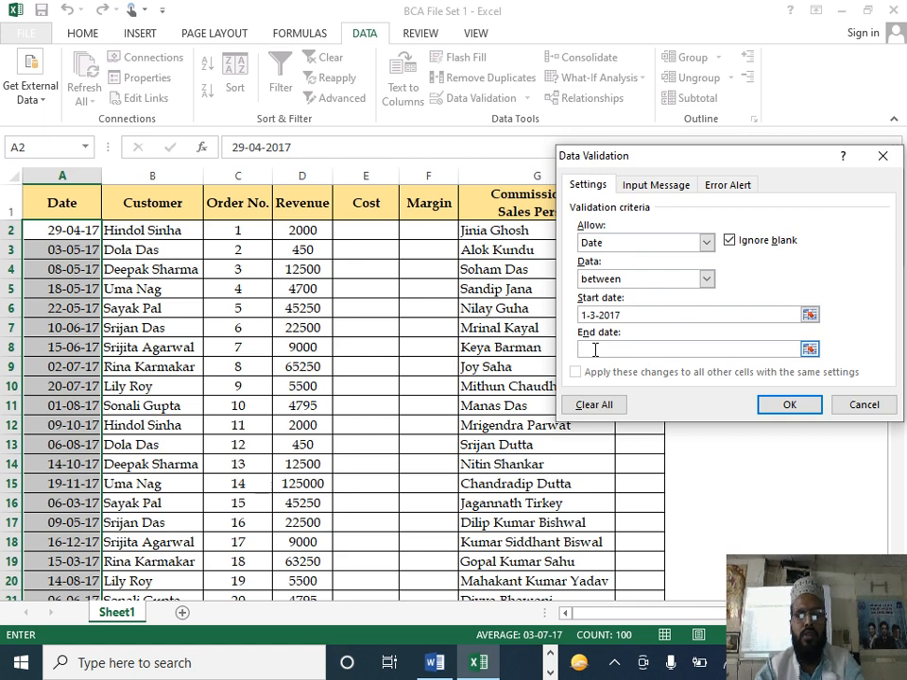
{"action": "type", "text": "31-12-20"}
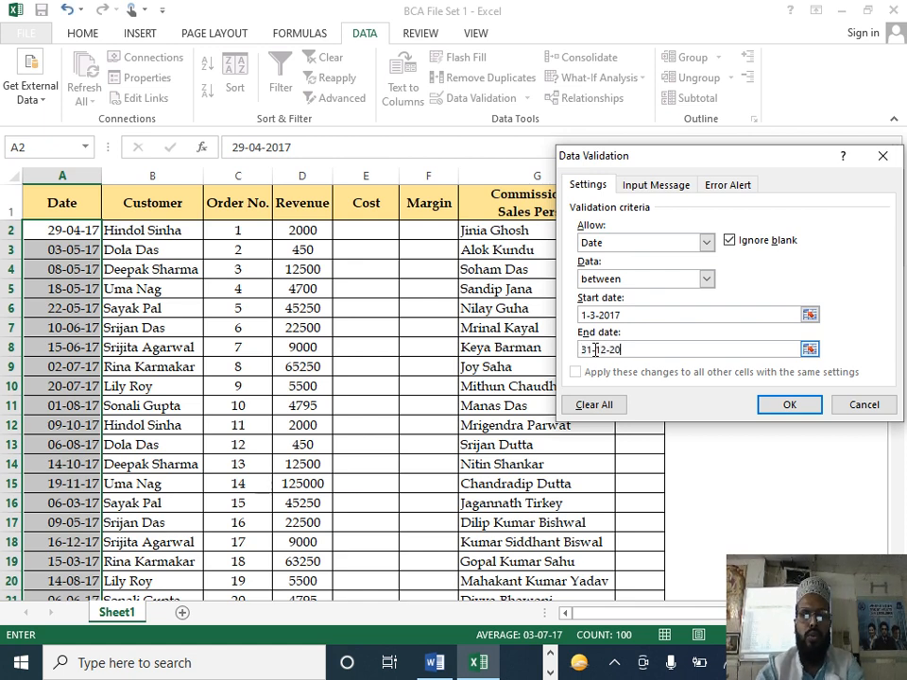
{"action": "type", "text": "17"}
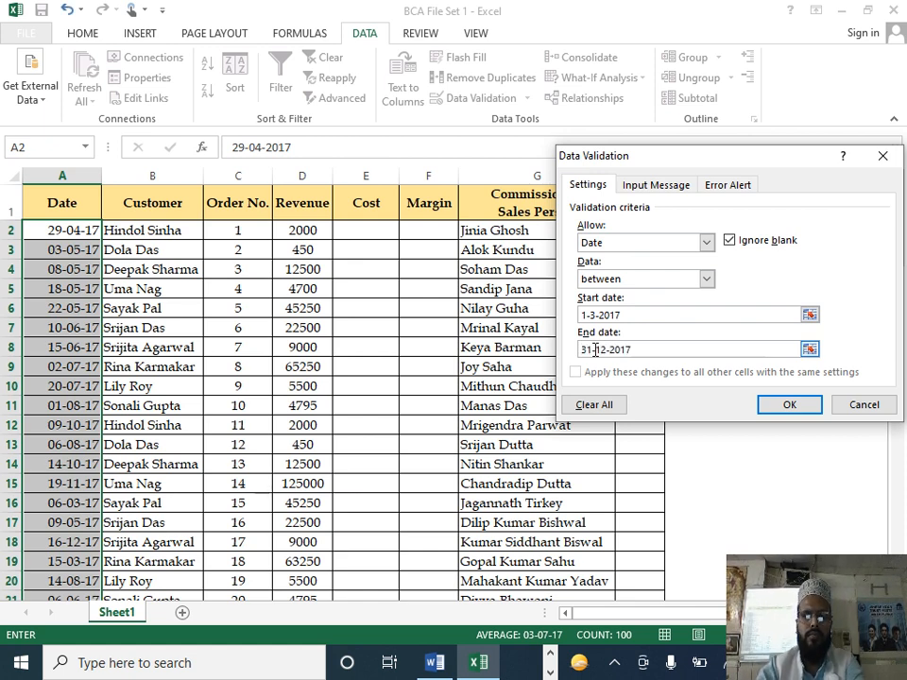
{"action": "left_click", "coordinate": [770, 406]}
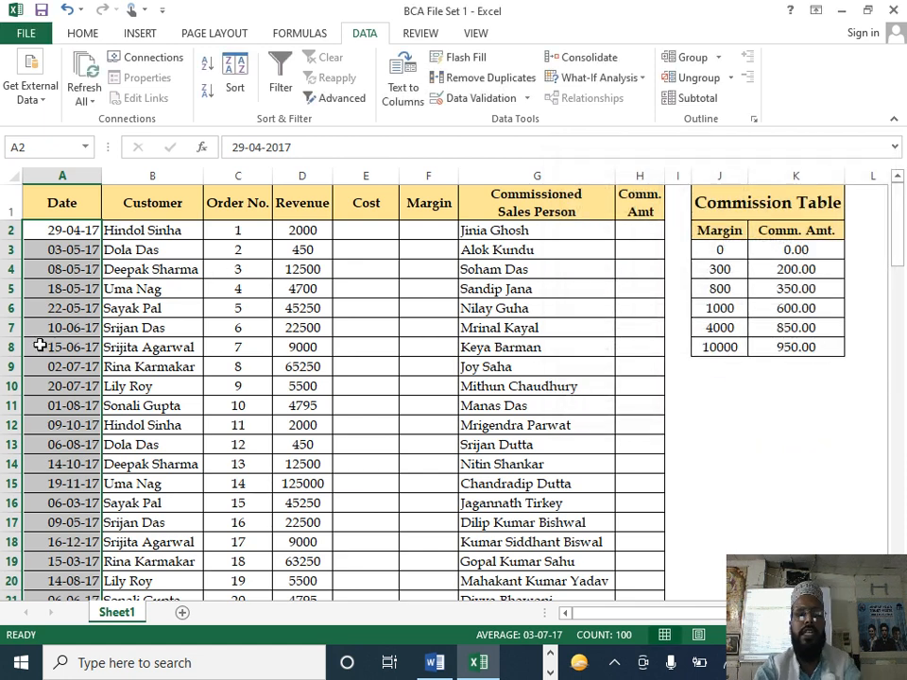
Try entering the out-of-range date 1-1-18 in cell A7 to test the date restriction
{"action": "left_click", "coordinate": [74, 321]}
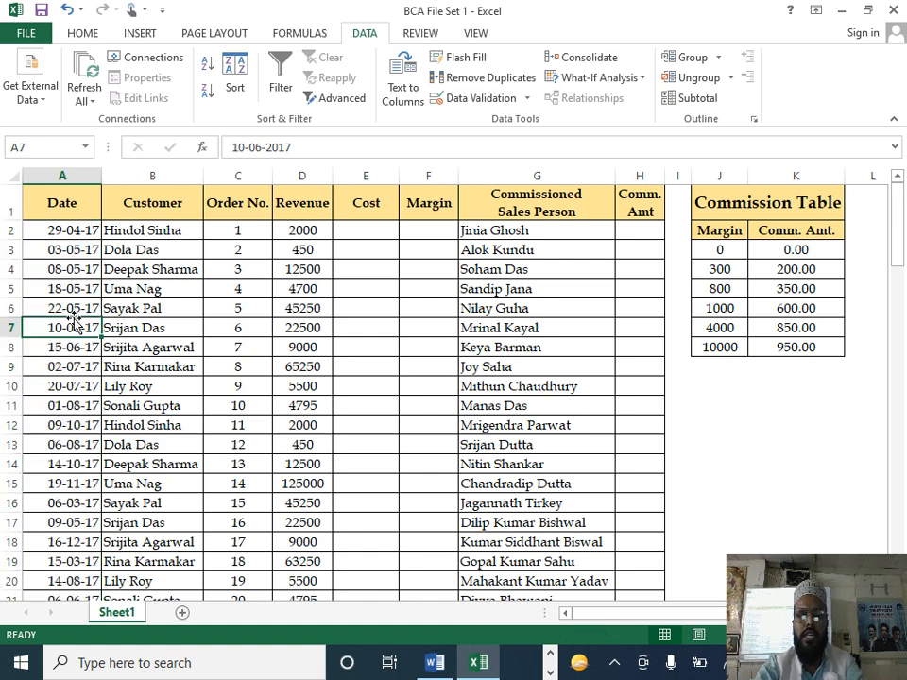
{"action": "type", "text": "1-1-1"}
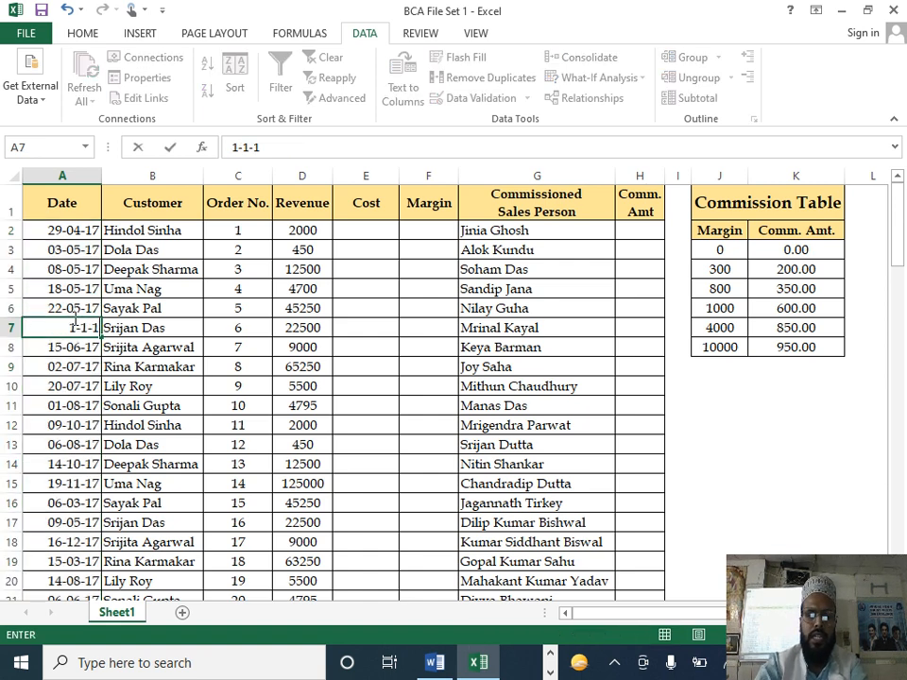
{"action": "type", "text": "8"}
{"action": "key", "text": "Return"}
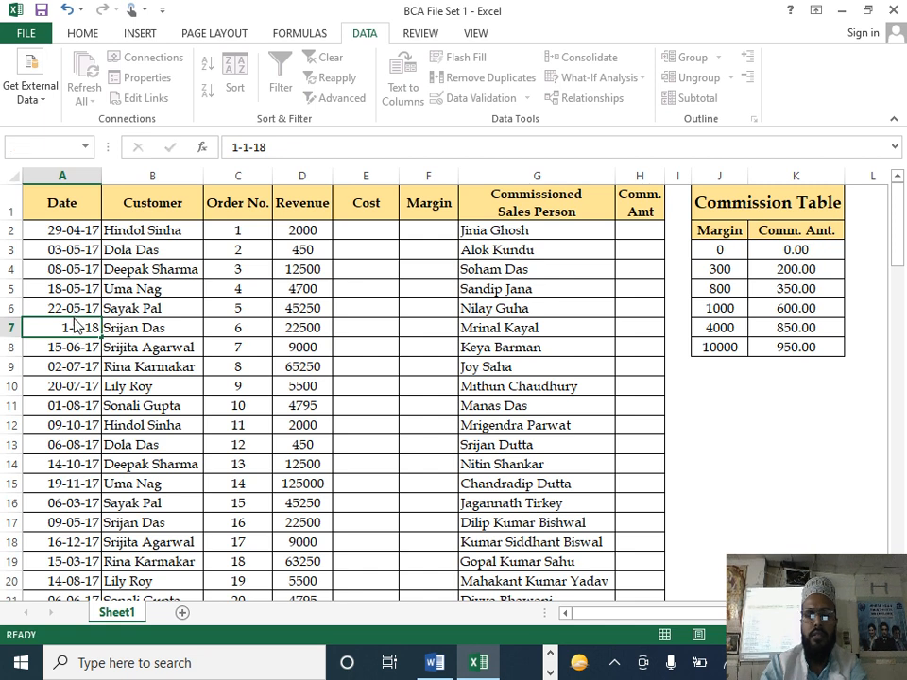
{"action": "key", "text": "Tab"}
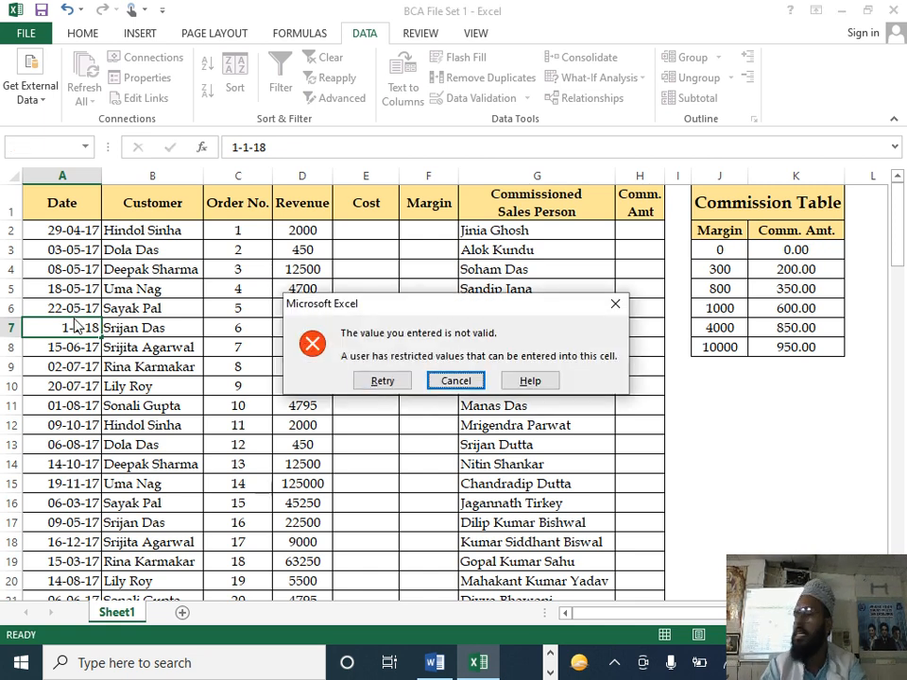
{"action": "key", "text": "Return"}
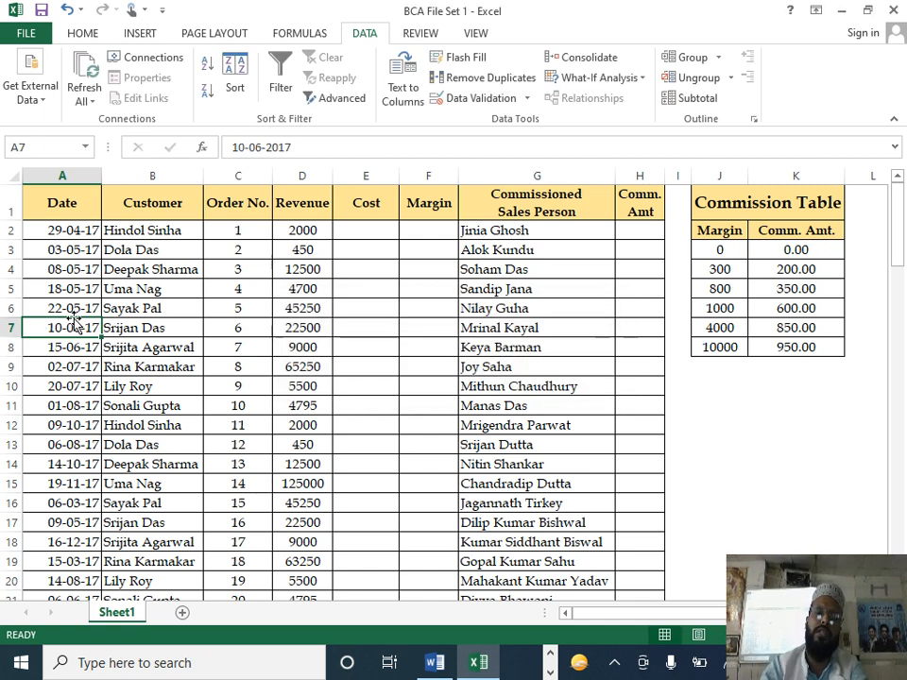
Switch to the BCA Set1 - July Month document in Word and review the sample sheet and the Order No. instructions
{"action": "left_click", "coordinate": [2, 186]}
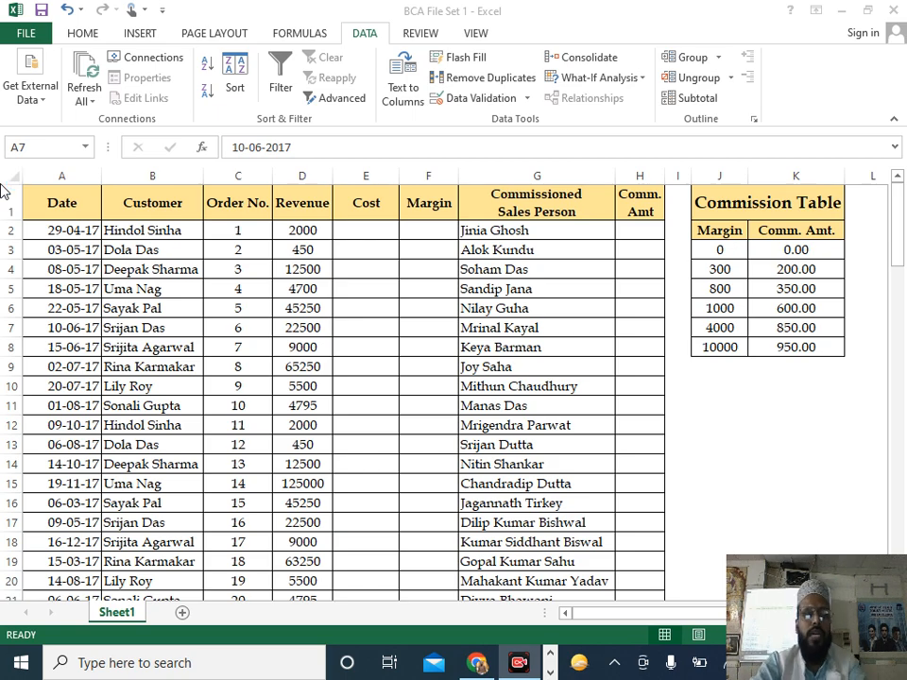
{"action": "key", "text": "alt+Tab"}
{"action": "key", "text": "alt+Tab"}
{"action": "key", "text": "alt+Tab"}
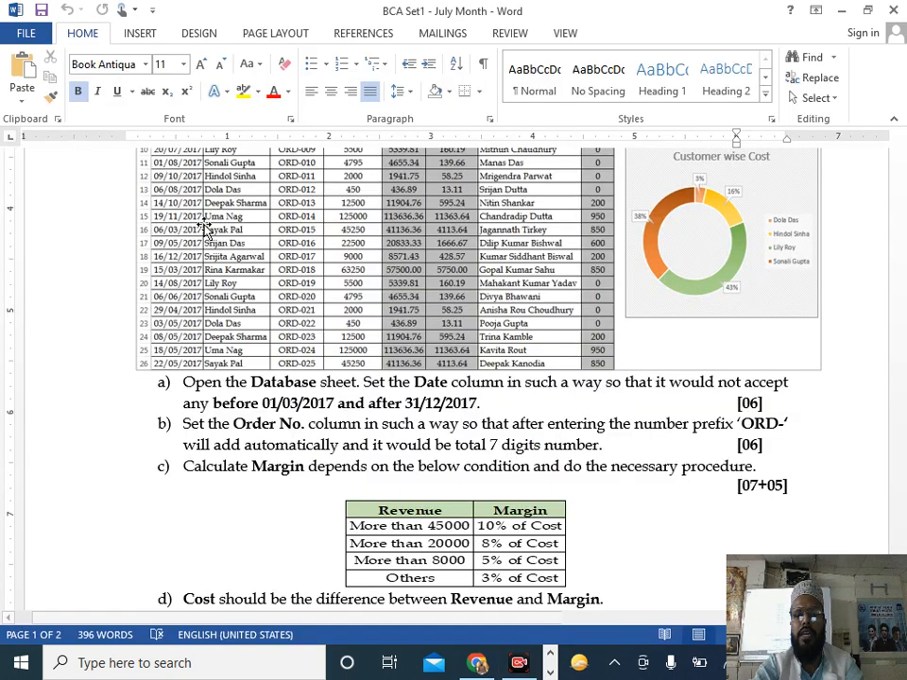
{"action": "scroll", "coordinate": [737, 406], "scroll_direction": "up", "scroll_amount": 7}
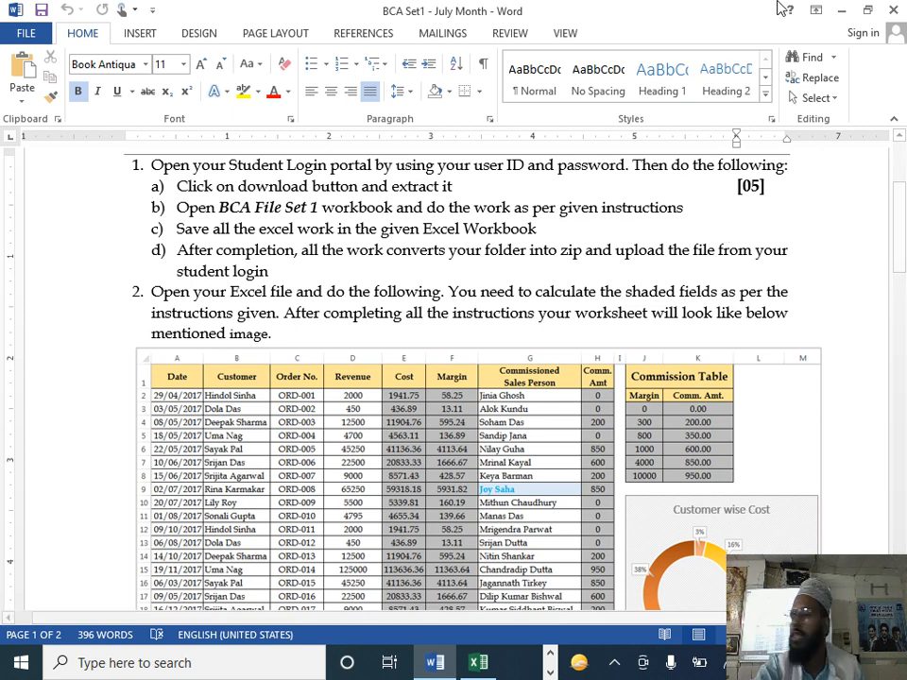
{"action": "scroll", "coordinate": [665, 306], "scroll_direction": "down", "scroll_amount": 3}
{"action": "scroll", "coordinate": [664, 305], "scroll_direction": "down", "scroll_amount": 2}
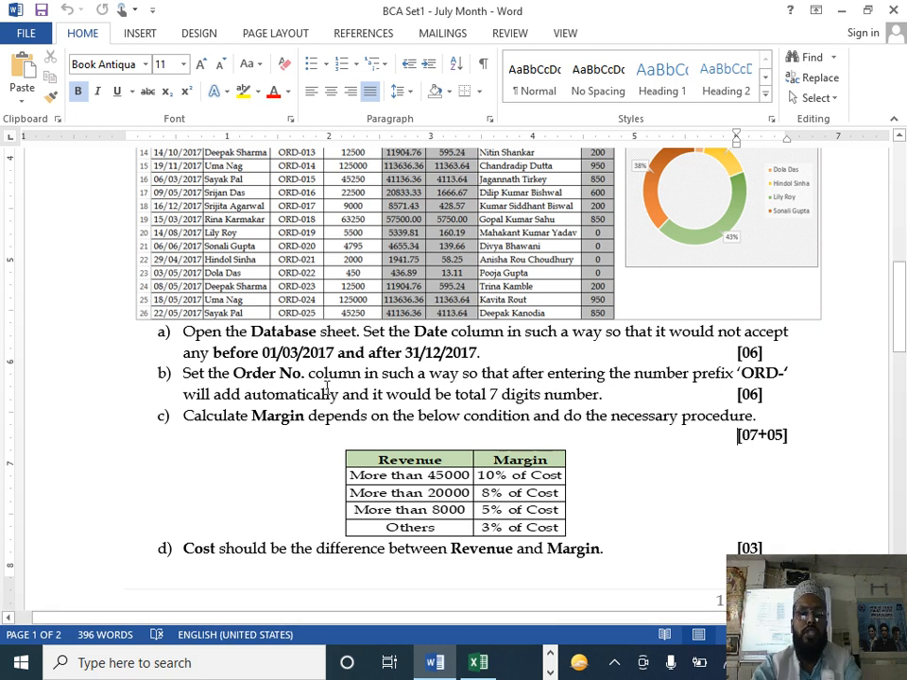
Return to the BCA File Set 1 workbook in Excel and start a custom number format for all Order No. entries from C2 down
{"action": "key", "text": "alt+Tab"}
{"action": "key", "text": "alt+Tab"}
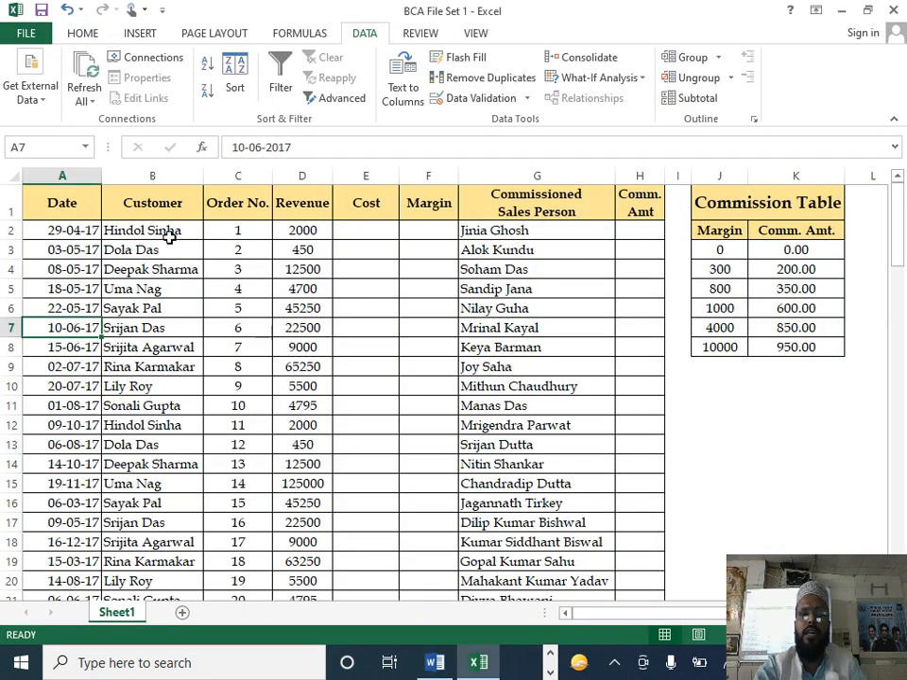
{"action": "left_click", "coordinate": [230, 231]}
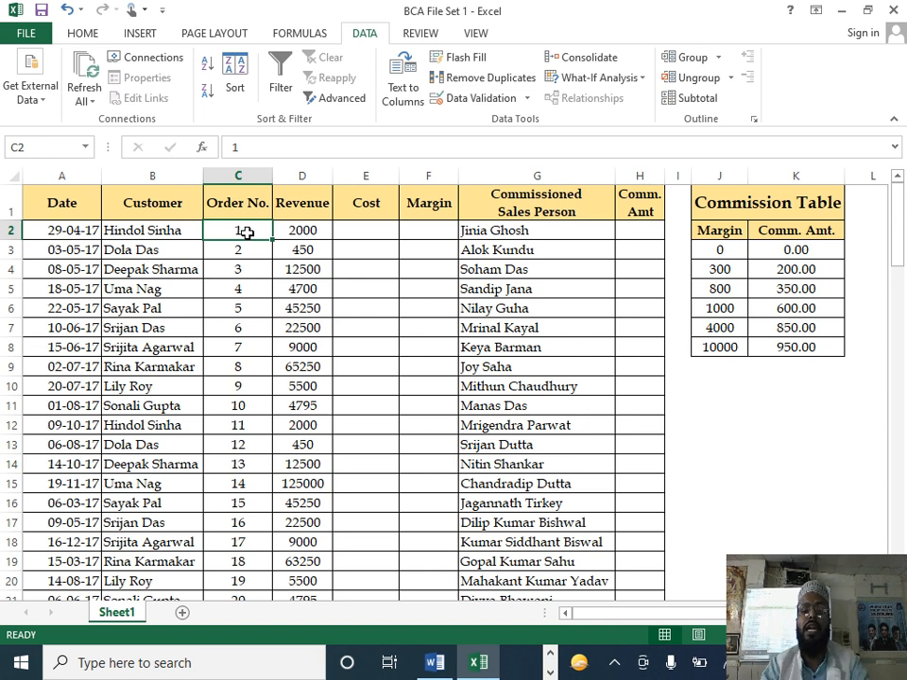
{"action": "key", "text": "ctrl+shift+Down"}
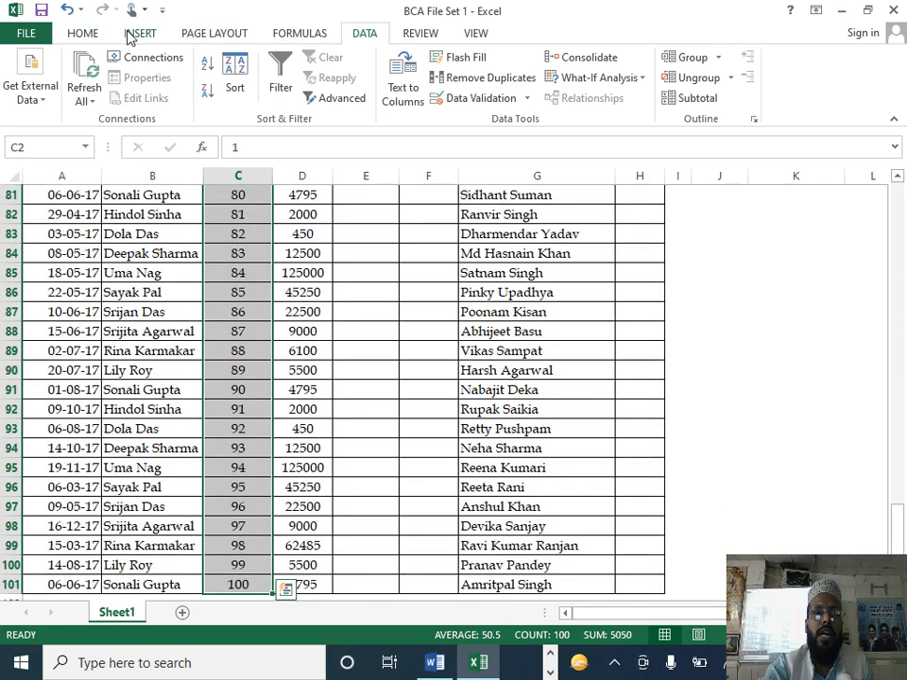
{"action": "left_click", "coordinate": [72, 34]}
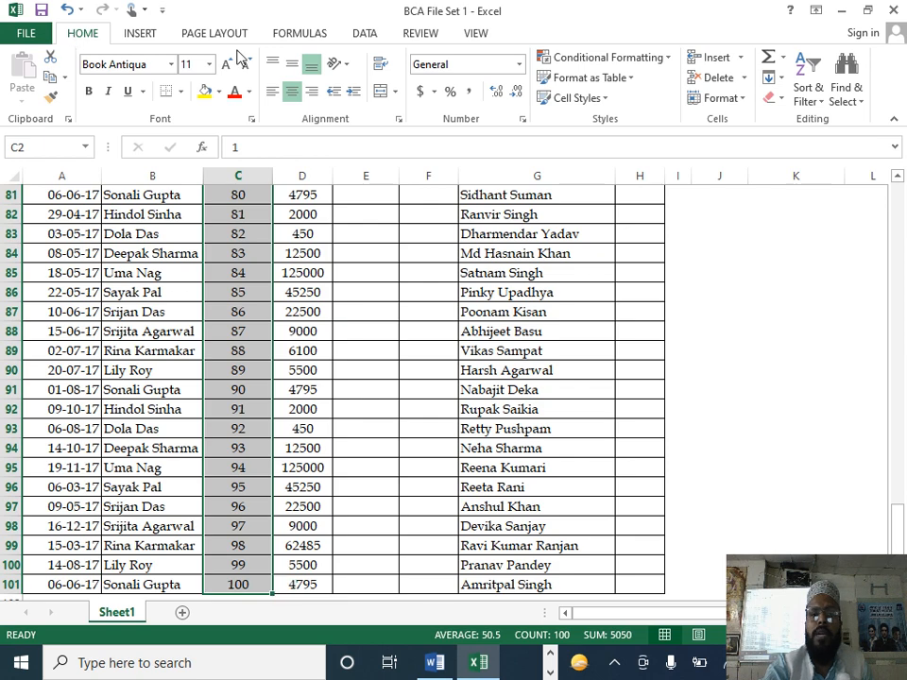
{"action": "left_click", "coordinate": [521, 121]}
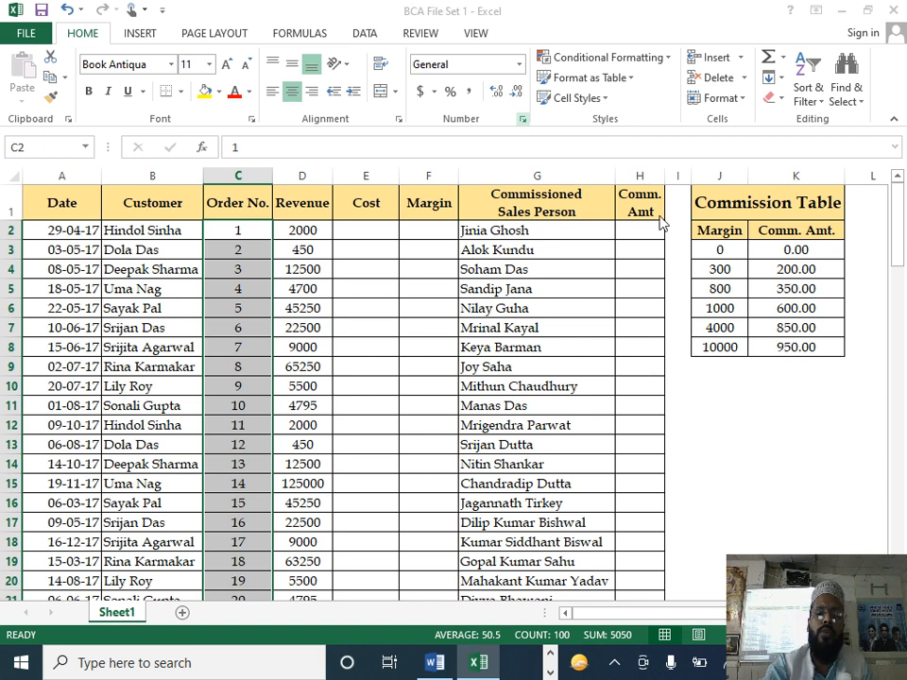
{"action": "left_click", "coordinate": [480, 285]}
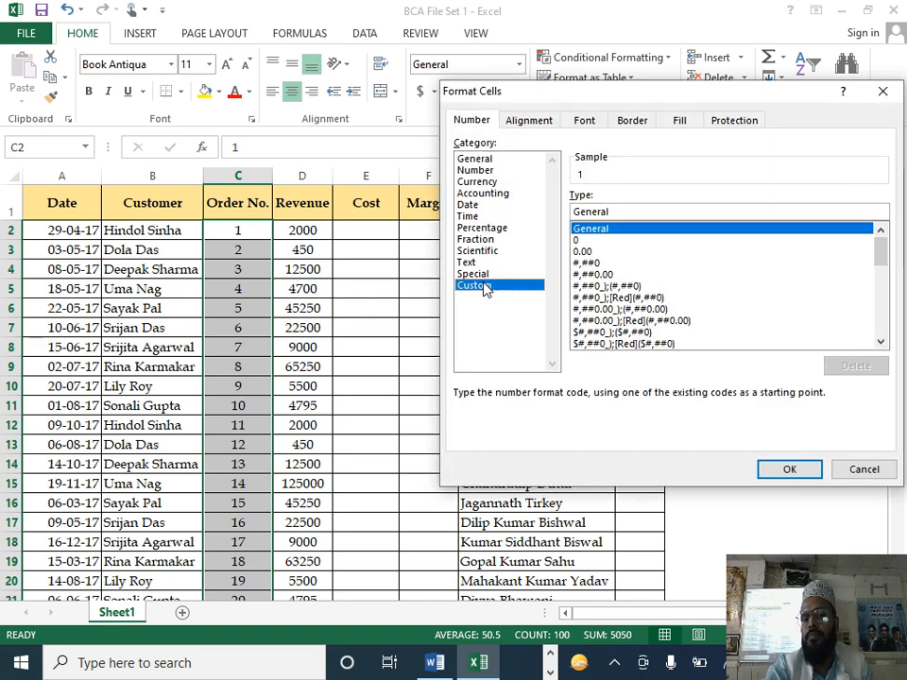
{"action": "left_click", "coordinate": [647, 211]}
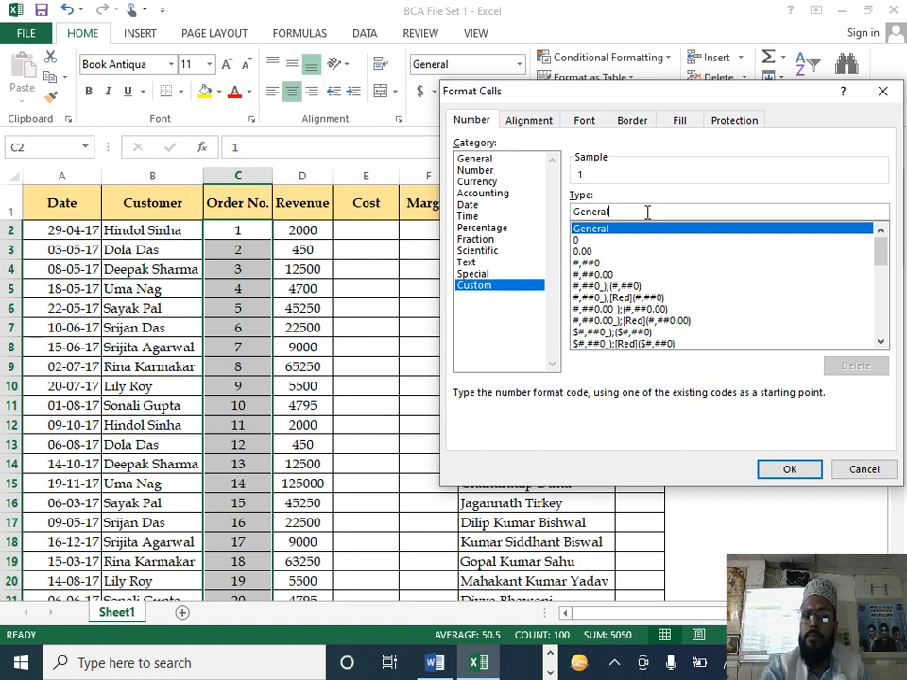
Replace the General format code with "ORD-"000 and apply it to the Order No. entries
{"action": "key", "text": "BackSpace"}
{"action": "key", "text": "BackSpace"}
{"action": "key", "text": "BackSpace"}
{"action": "key", "text": "BackSpace"}
{"action": "key", "text": "BackSpace"}
{"action": "key", "text": "BackSpace"}
{"action": "key", "text": "BackSpace"}
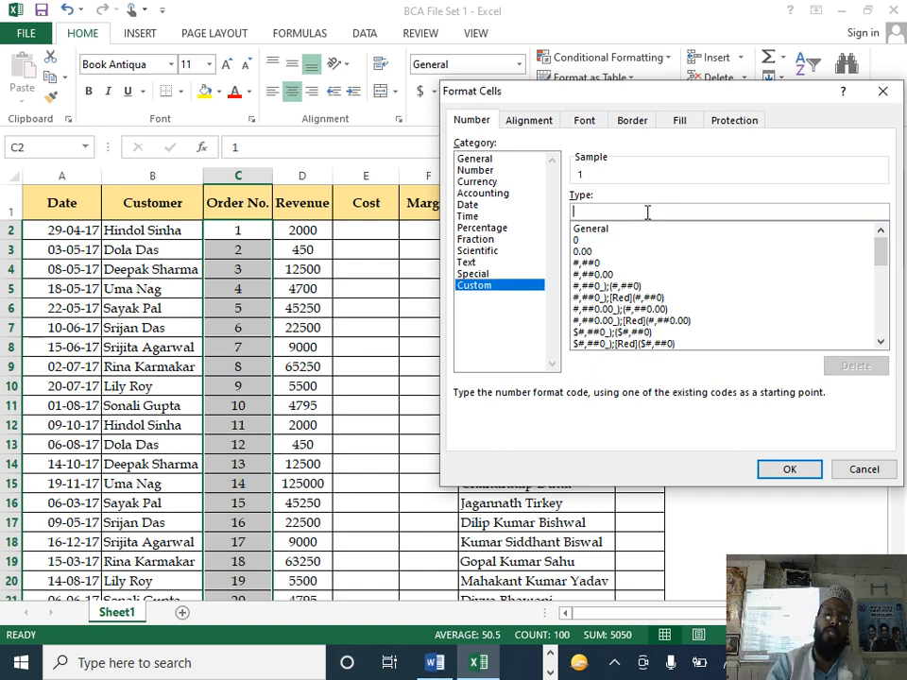
{"action": "type", "text": "\"O"}
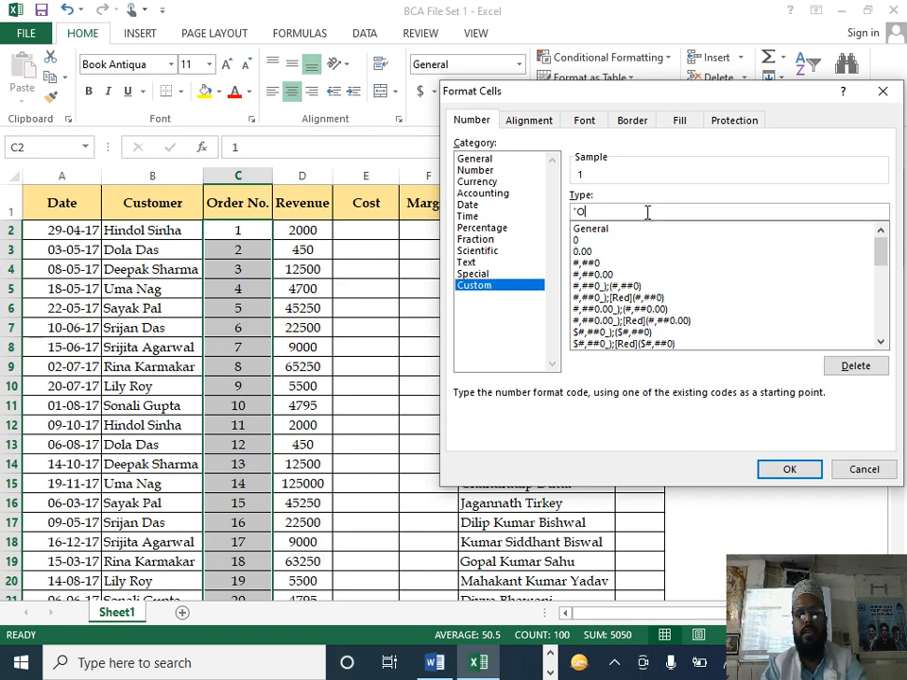
{"action": "type", "text": "RD-"}
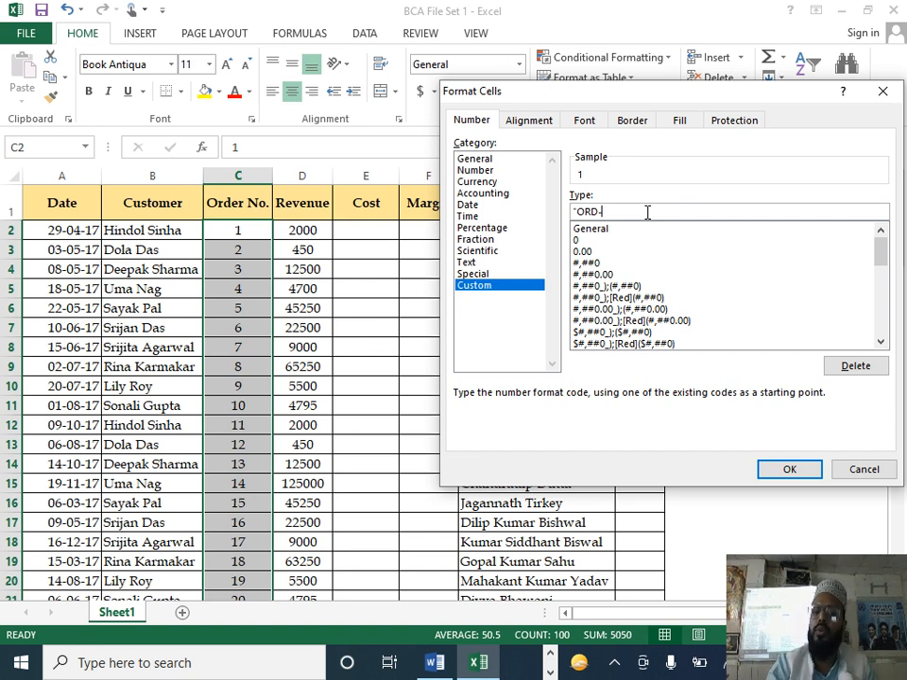
{"action": "type", "text": "\""}
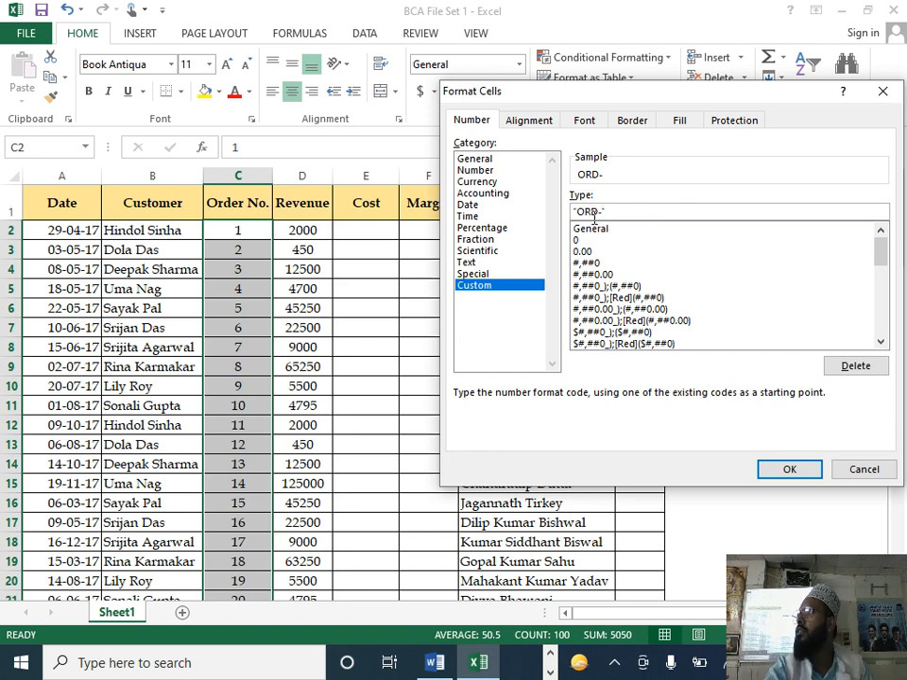
{"action": "type", "text": "000"}
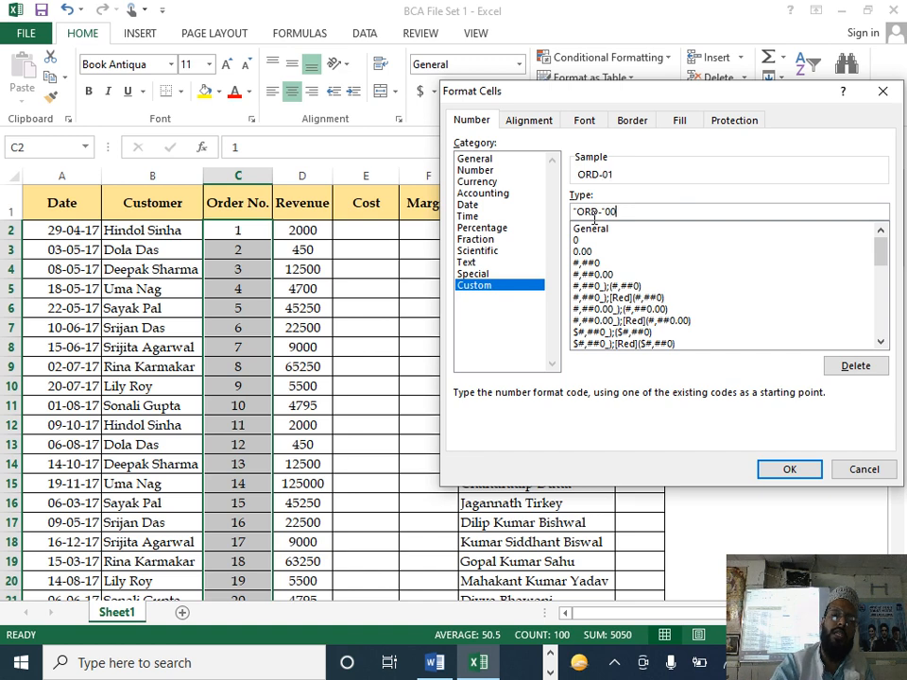
{"action": "left_click", "coordinate": [768, 470]}
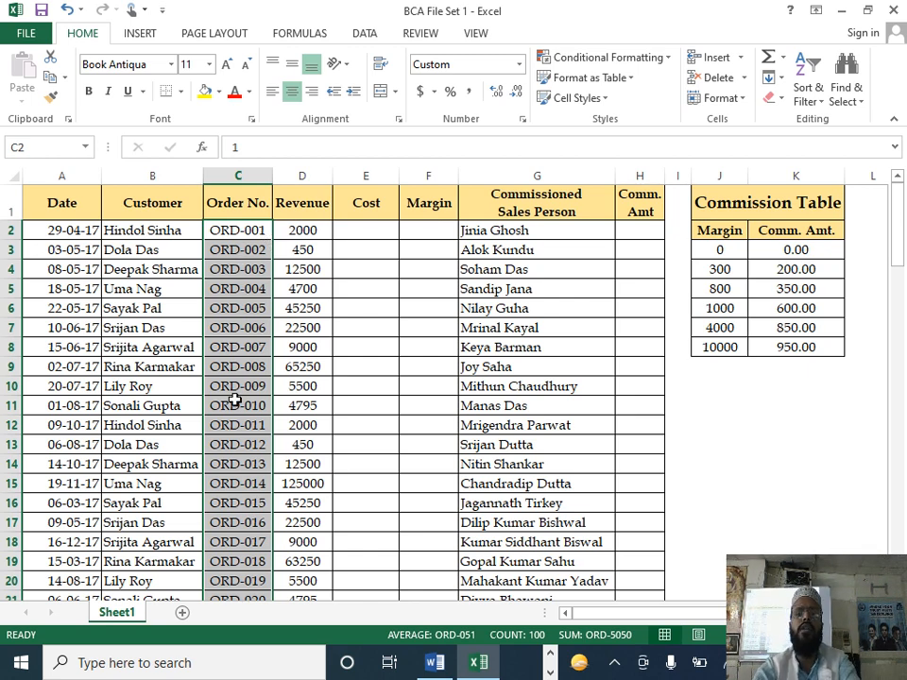
Check the revenue-based Margin conditions in the Word question paper, and select the first Margin cell, F2, in the Excel workbook
{"action": "key", "text": "alt+Tab"}
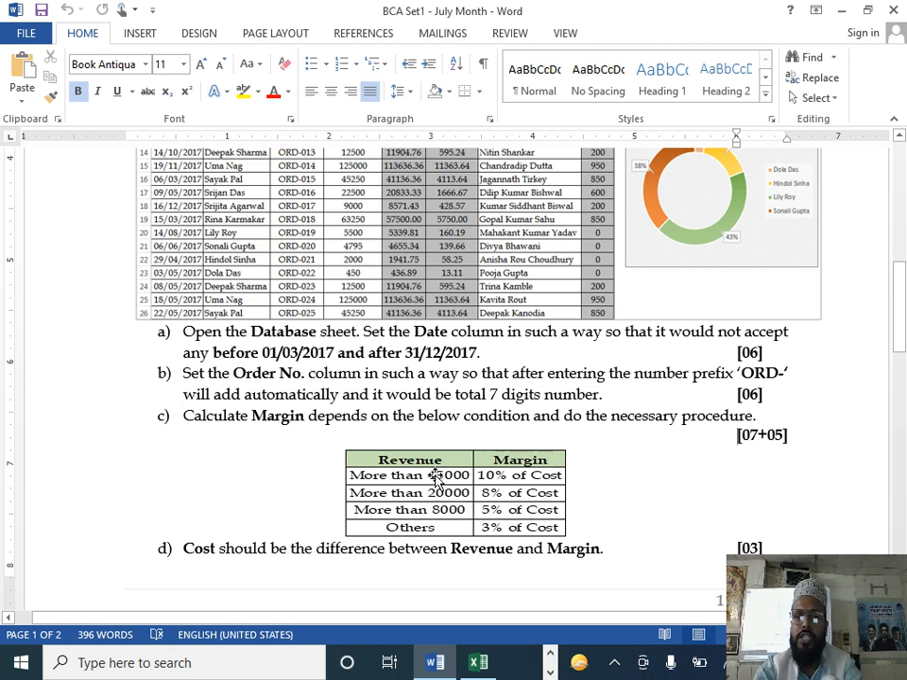
{"action": "key", "text": "alt+Tab"}
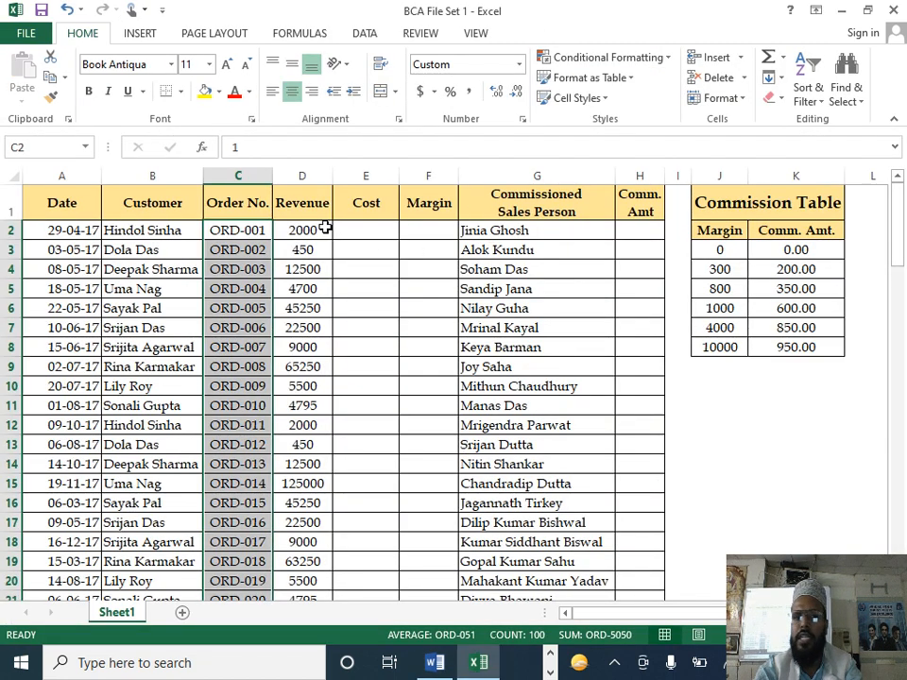
{"action": "left_click", "coordinate": [326, 229]}
{"action": "left_click", "coordinate": [365, 228]}
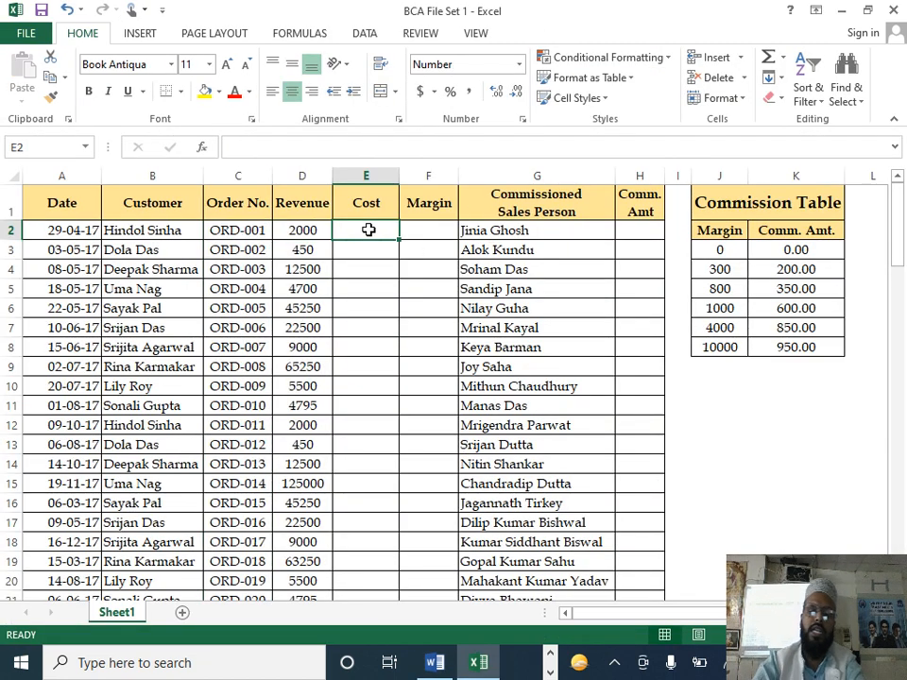
{"action": "left_click", "coordinate": [452, 230]}
{"action": "key", "text": "alt+Tab"}
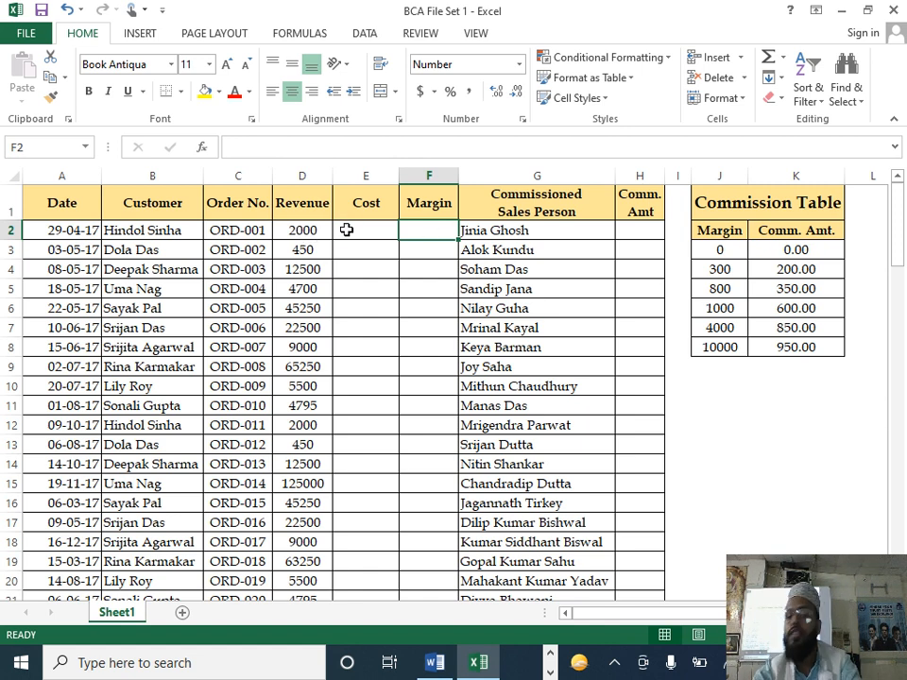
{"action": "type", "text": "=if"}
{"action": "double_click", "coordinate": [452, 248]}
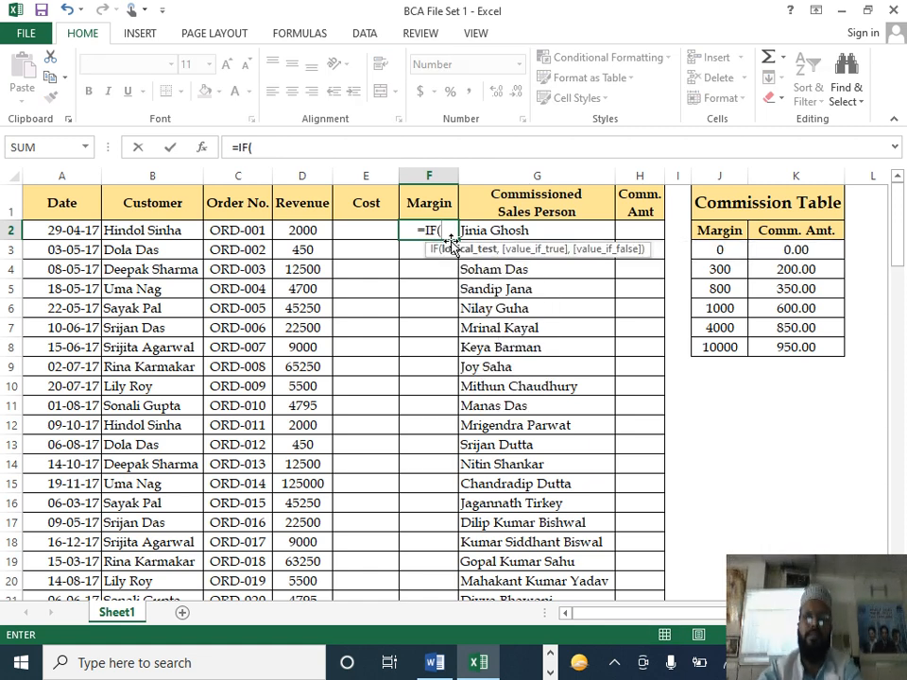
{"action": "left_click", "coordinate": [298, 229]}
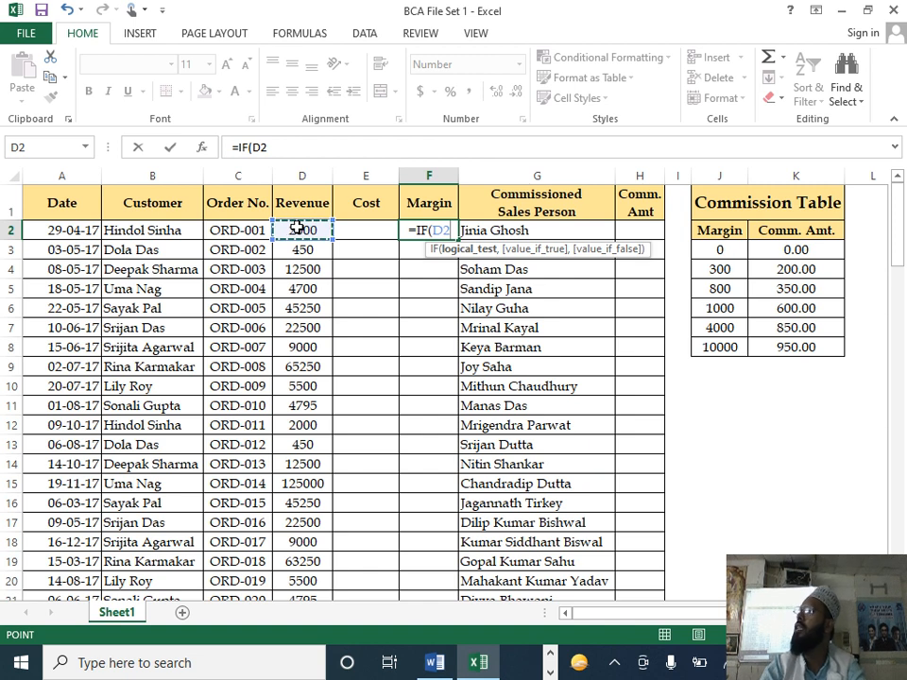
{"action": "type", "text": ">"}
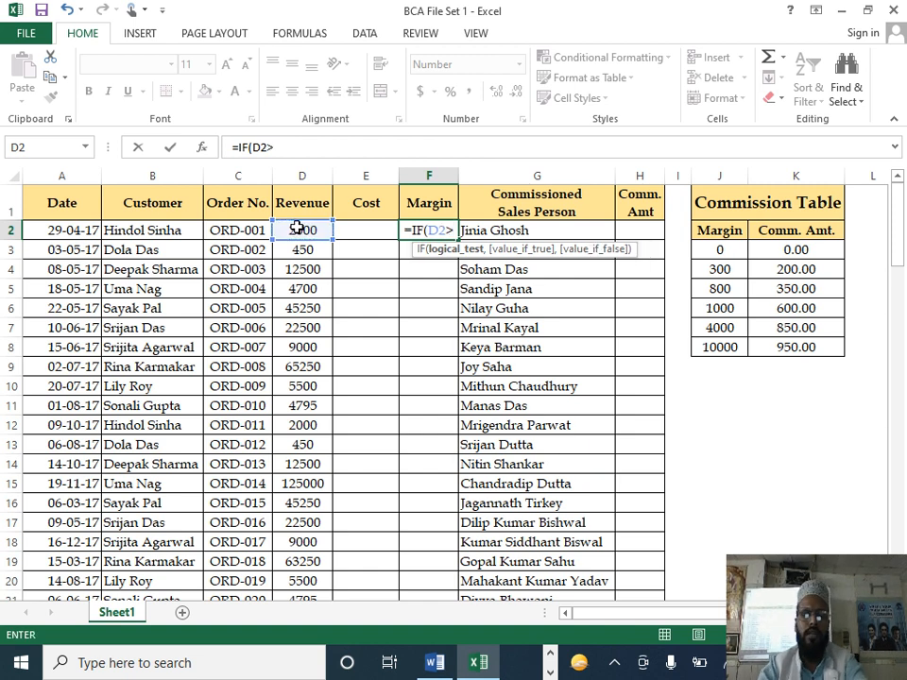
{"action": "type", "text": "45000"}
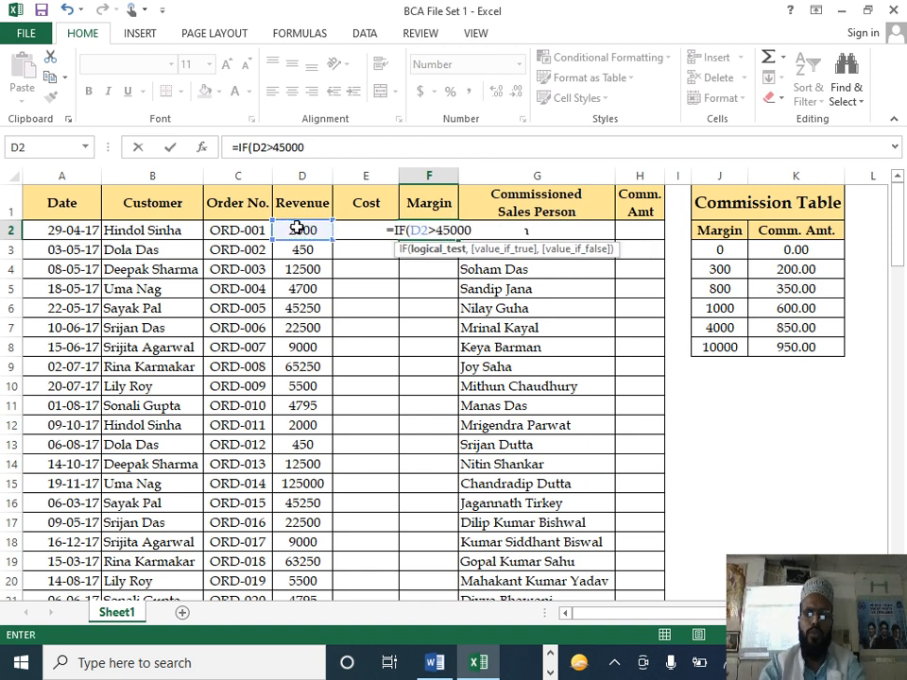
{"action": "type", "text": ","}
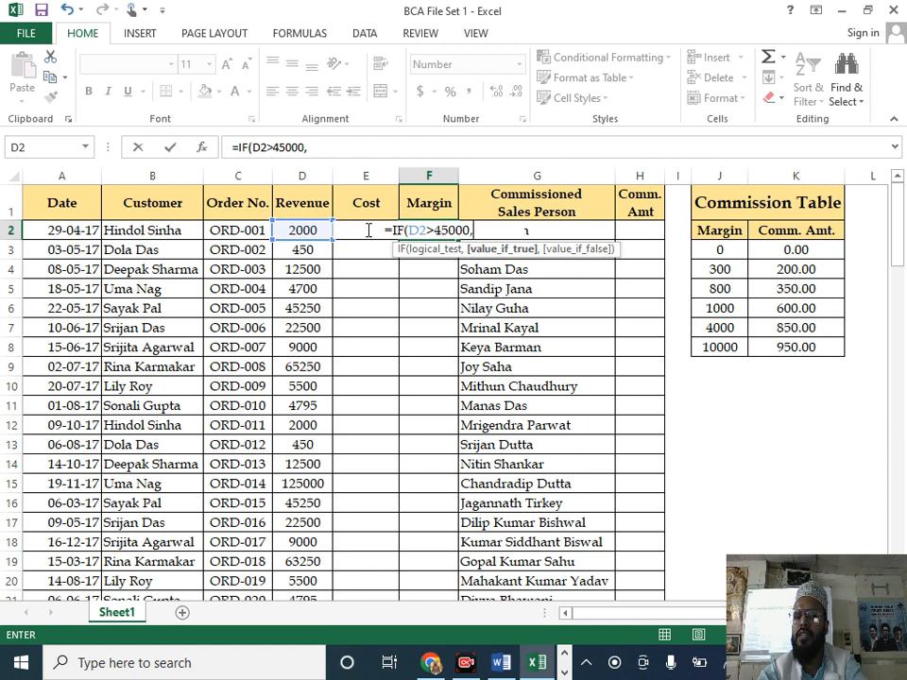
{"action": "key", "text": "F2"}
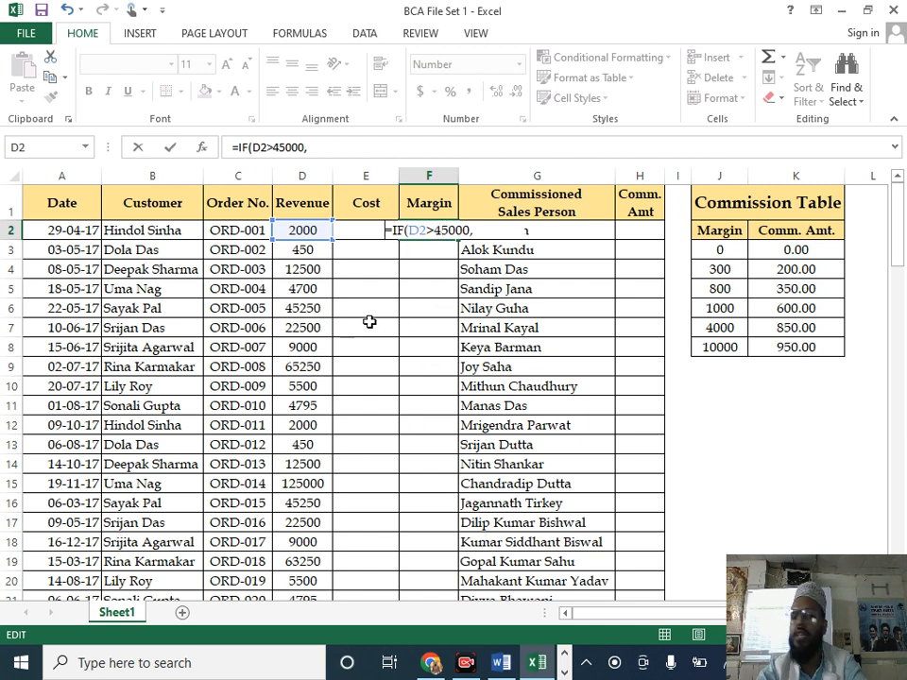
{"action": "key", "text": "Escape"}
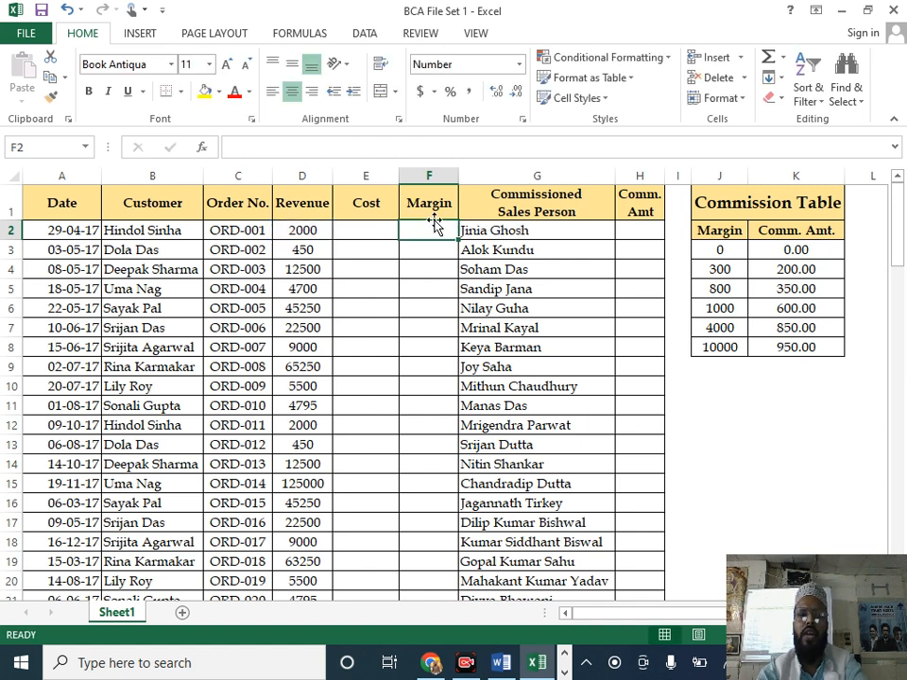
Turn on text wrapping for F2 and begin its Margin formula with =IF(D2>45000,E2*10%, using the Revenue and Cost cells
{"action": "left_click", "coordinate": [386, 68]}
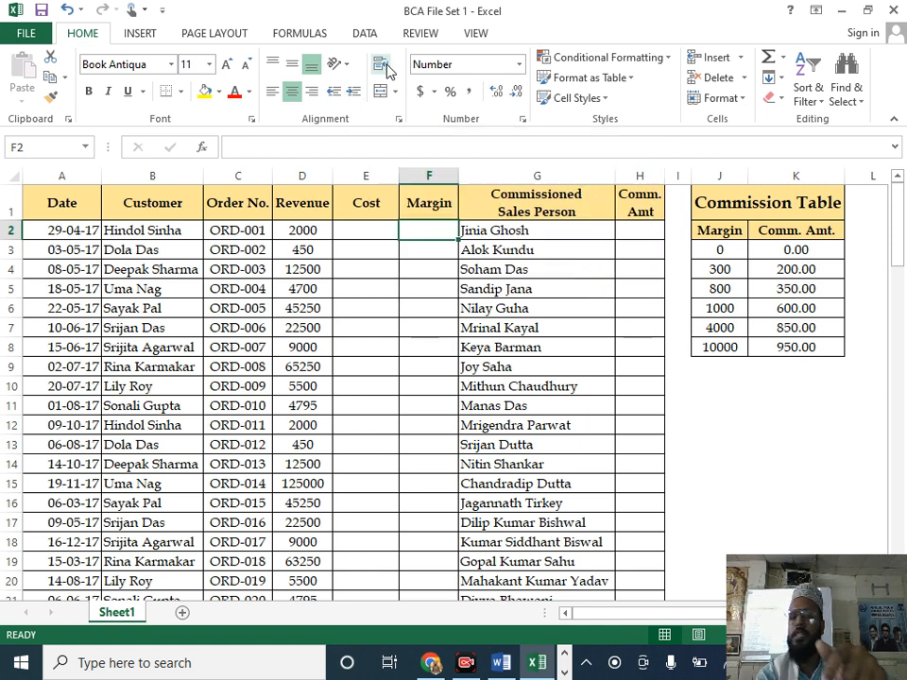
{"action": "type", "text": "=if"}
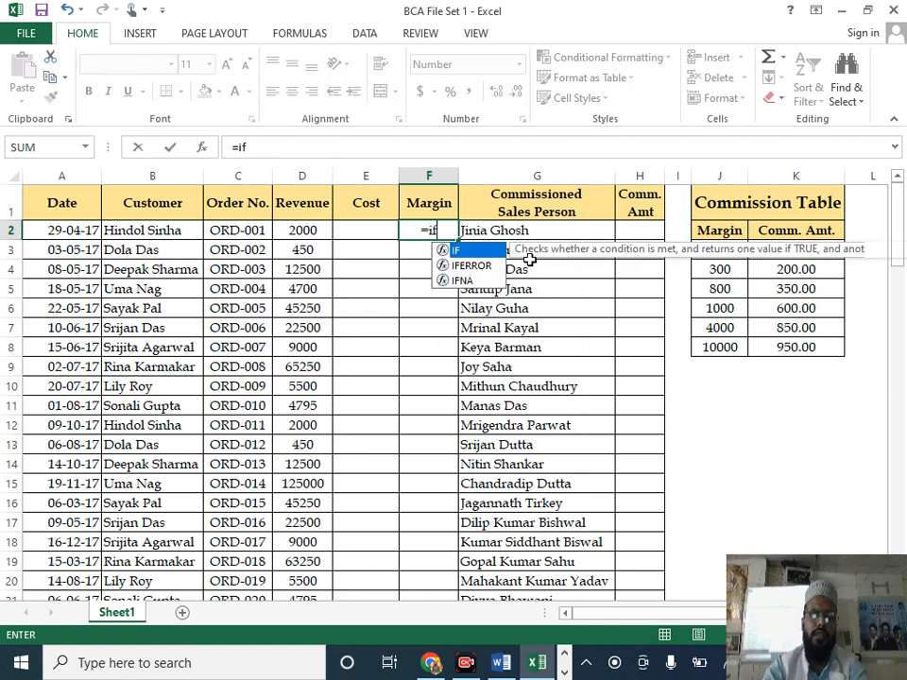
{"action": "key", "text": "Tab"}
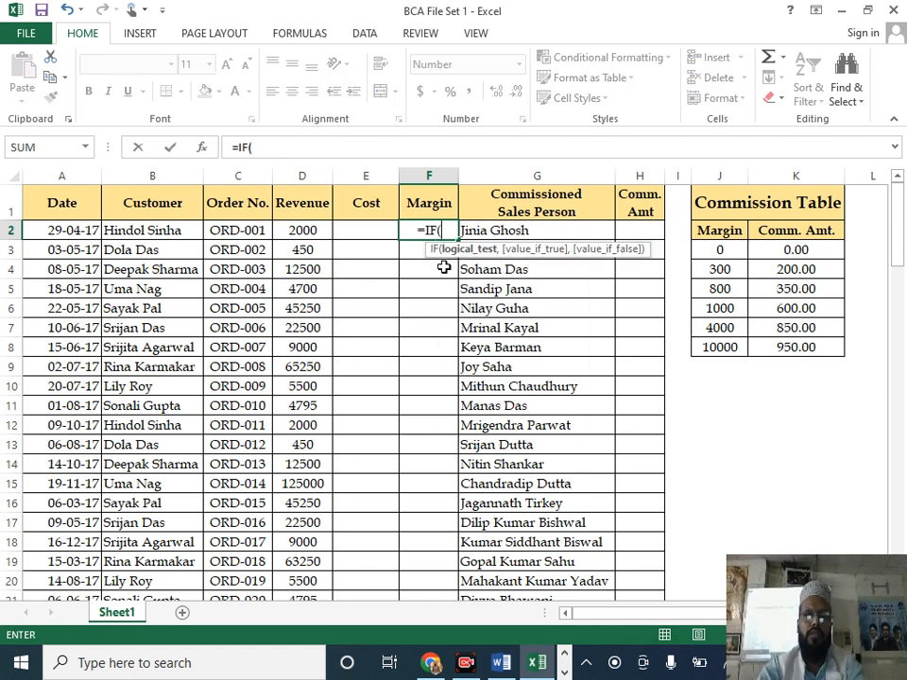
{"action": "left_click", "coordinate": [314, 233]}
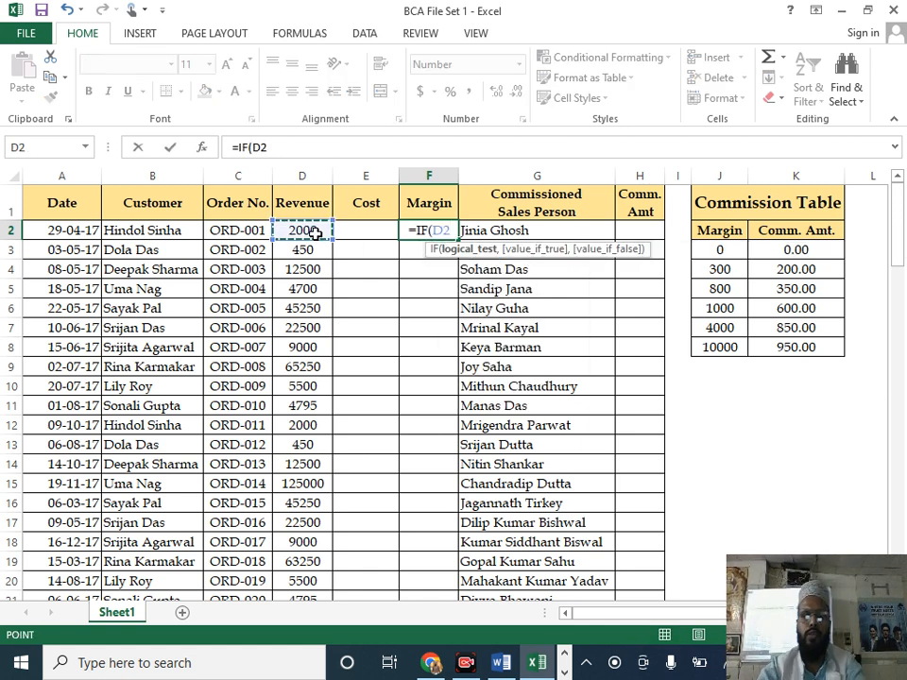
{"action": "type", "text": ">4500"}
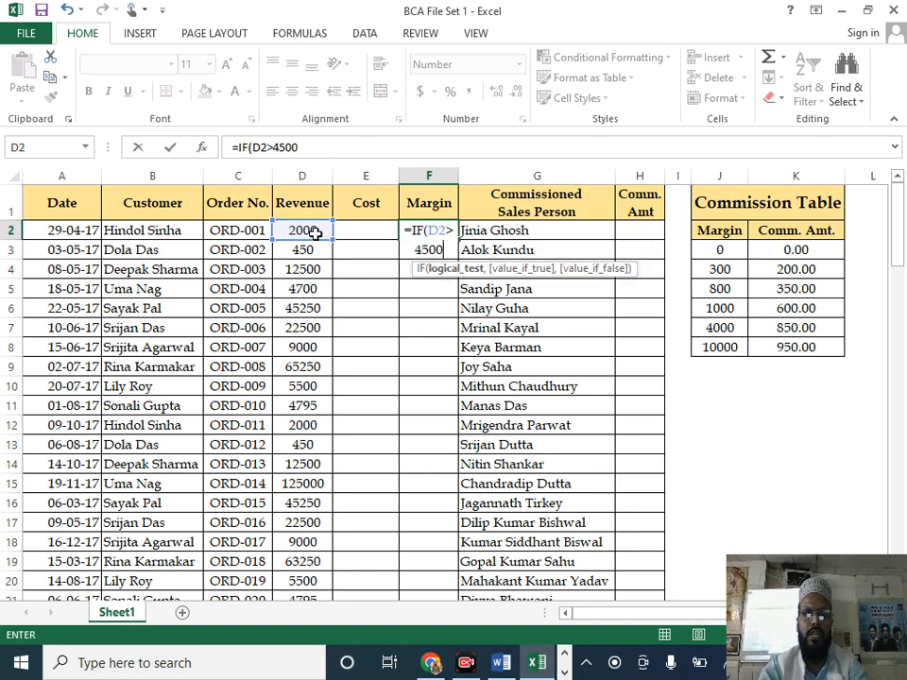
{"action": "type", "text": "0,"}
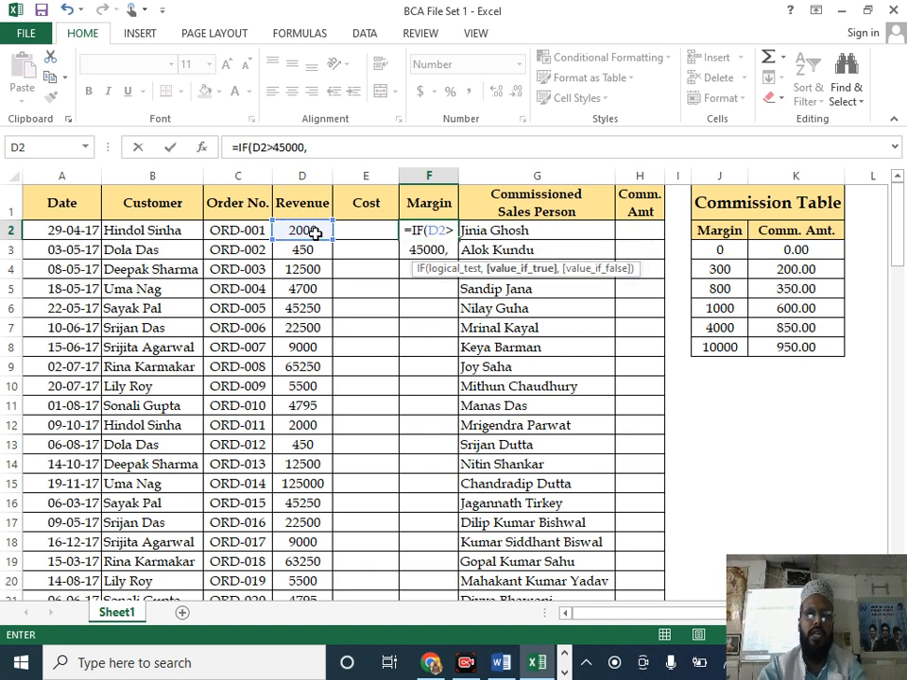
{"action": "left_click", "coordinate": [374, 229]}
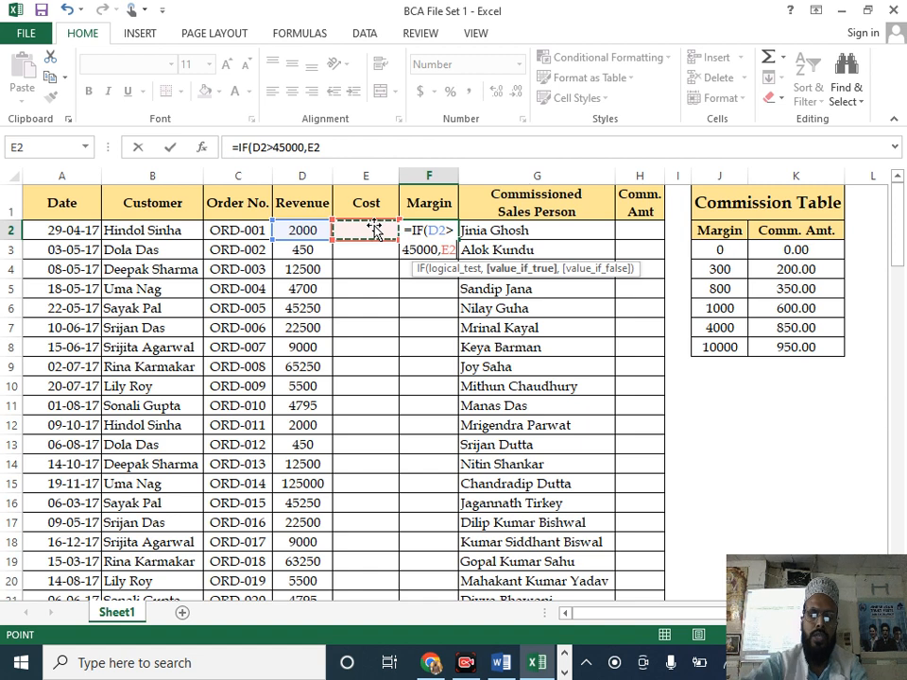
{"action": "type", "text": "*10"}
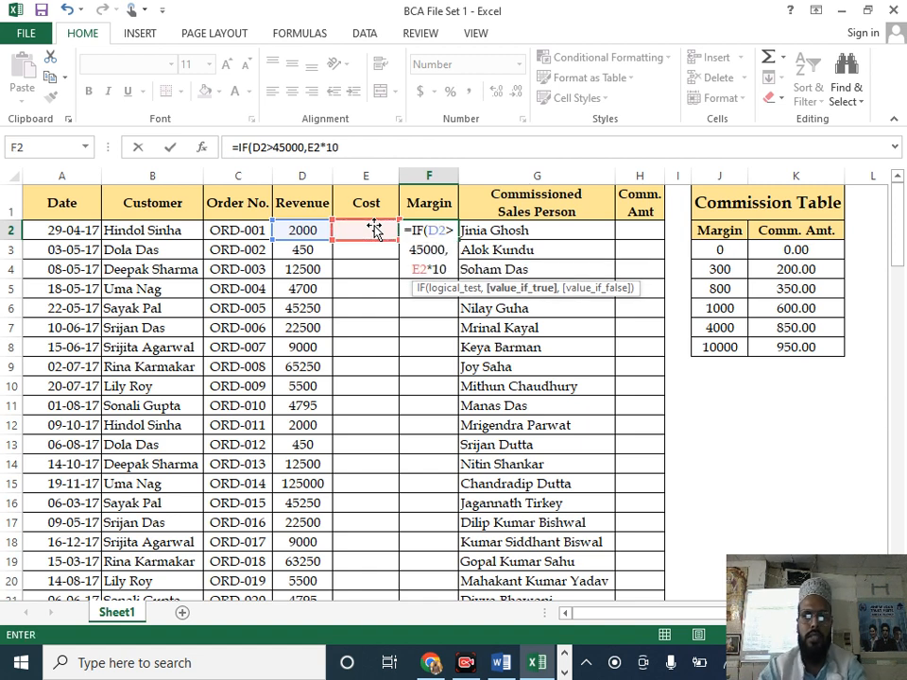
{"action": "type", "text": "%,"}
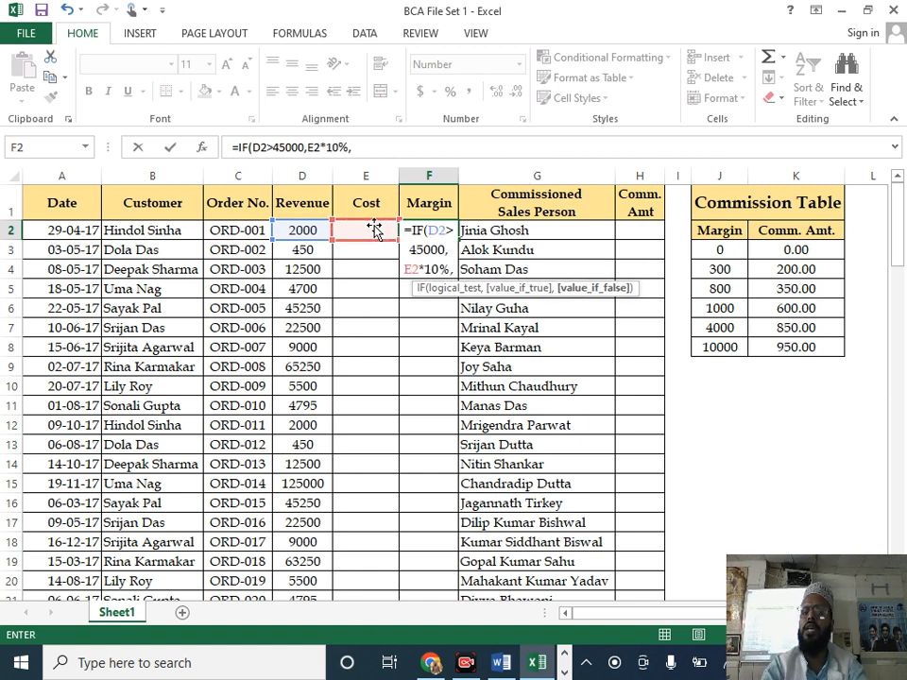
Nest a second IF in the F2 Margin formula that tests D2>20000 and multiplies E2 when true
{"action": "type", "text": "if"}
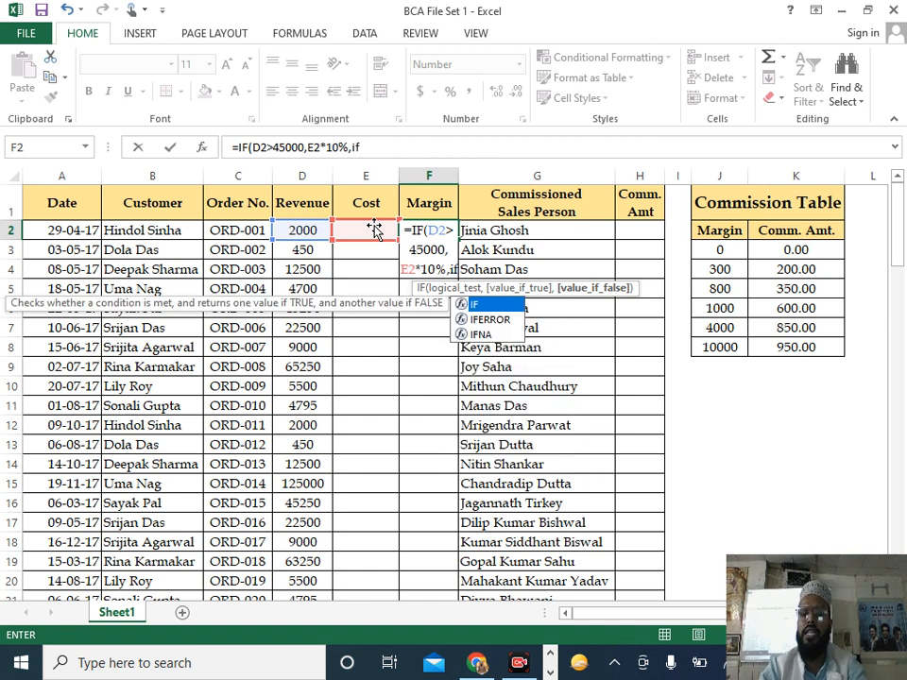
{"action": "key", "text": "Tab"}
{"action": "left_click", "coordinate": [283, 230]}
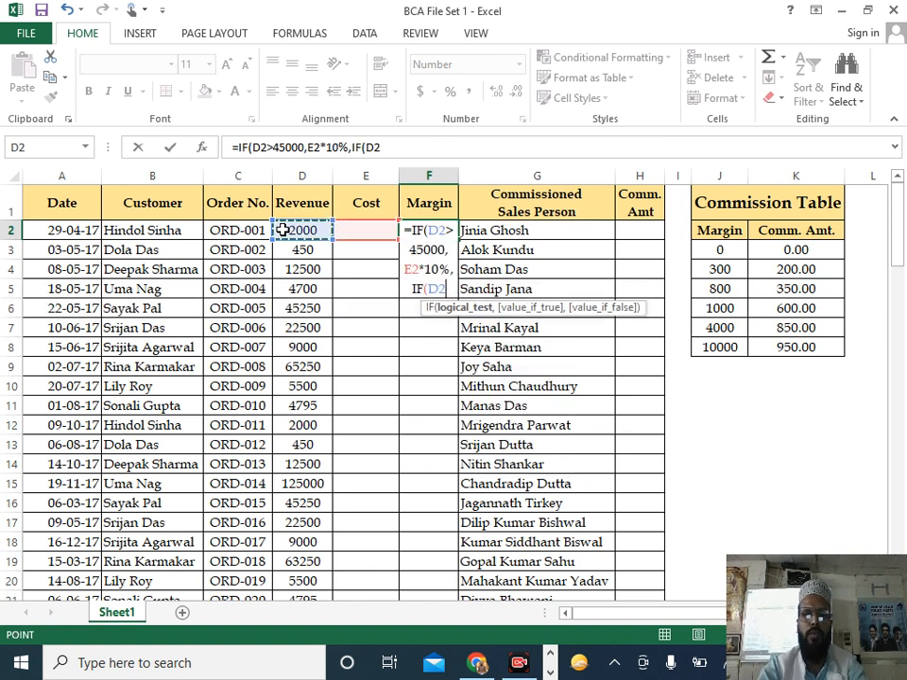
{"action": "type", "text": ">"}
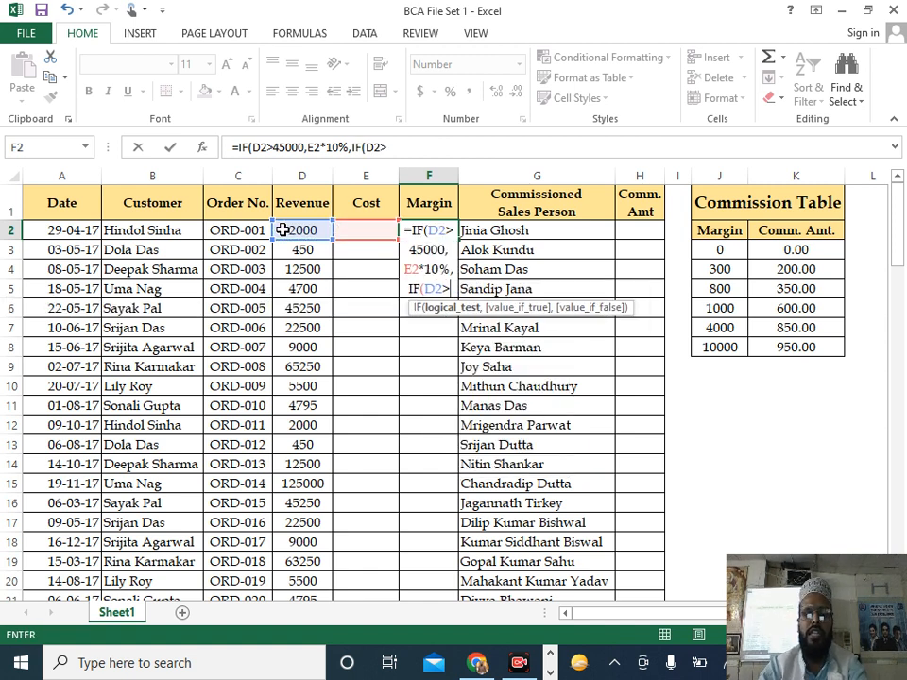
{"action": "type", "text": "2"}
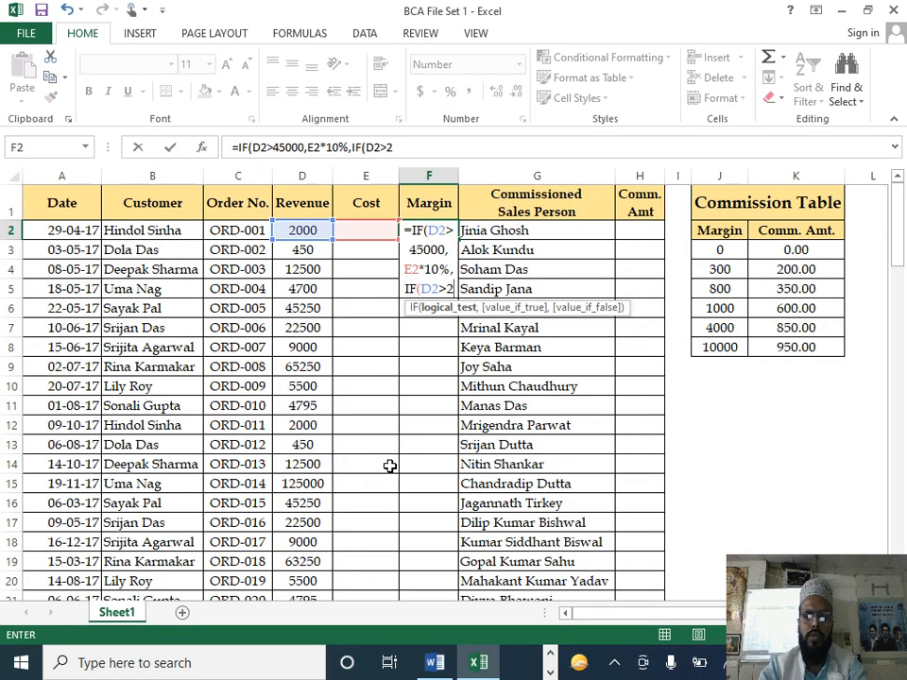
{"action": "type", "text": "0000"}
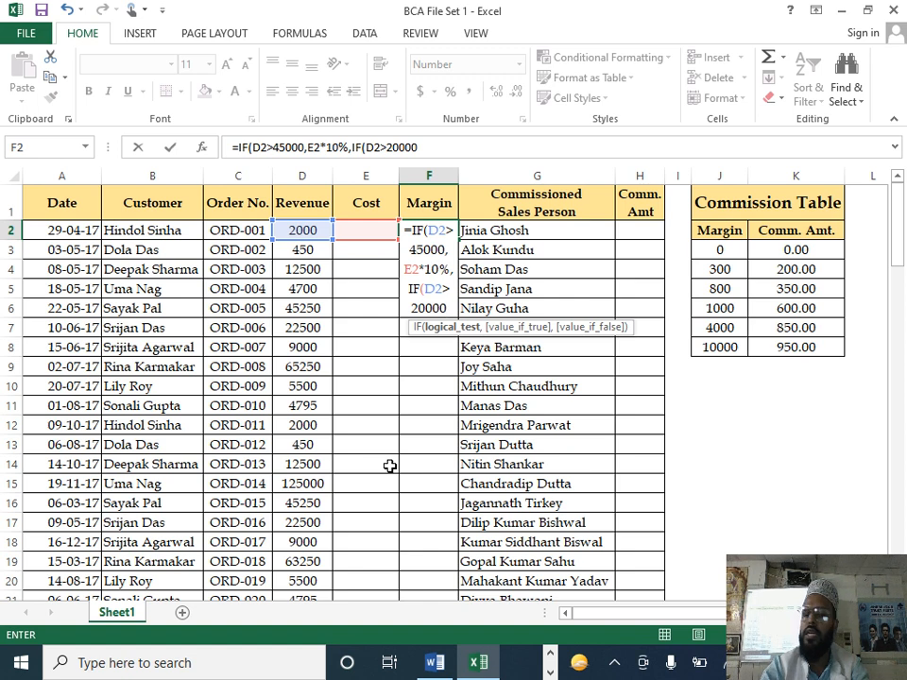
{"action": "type", "text": ","}
{"action": "left_click", "coordinate": [374, 233]}
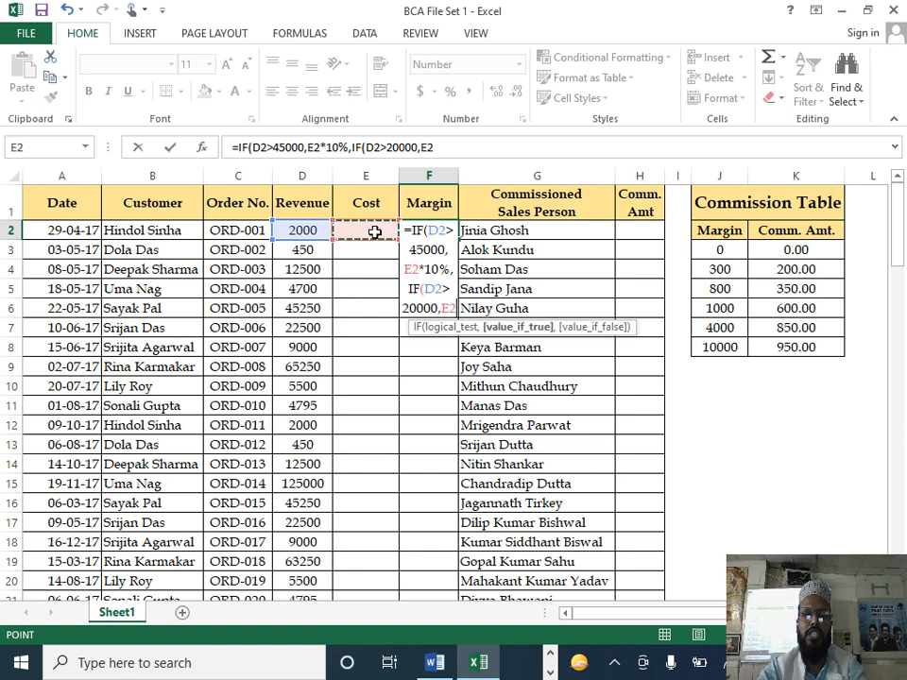
{"action": "type", "text": "*"}
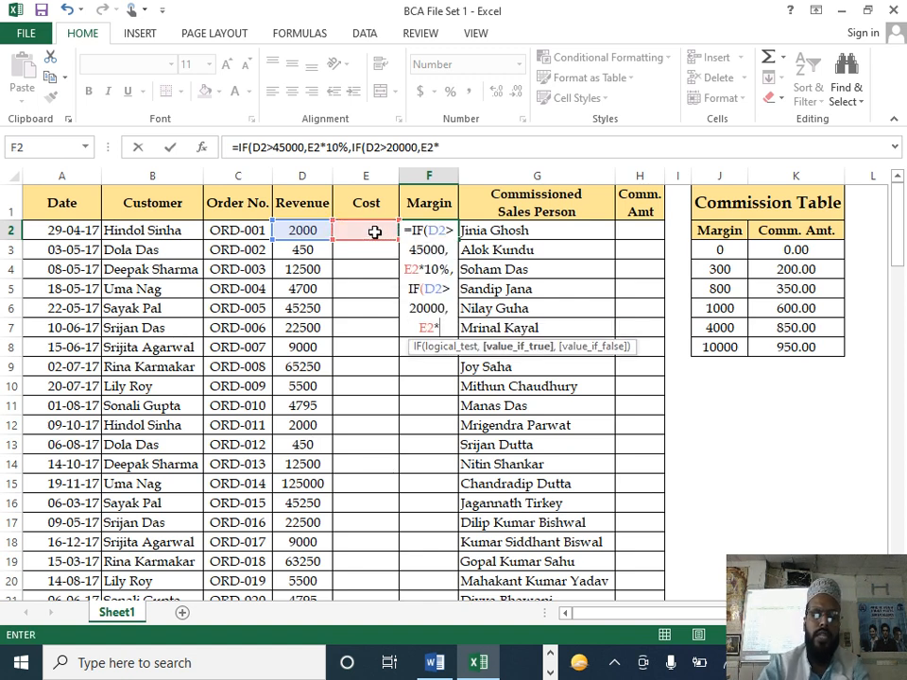
Complete the second rate as 8% and nest IF(D2>8000,E2*5%, in the F2 formula, checking the threshold in the Word question paper
{"action": "type", "text": "8%,if"}
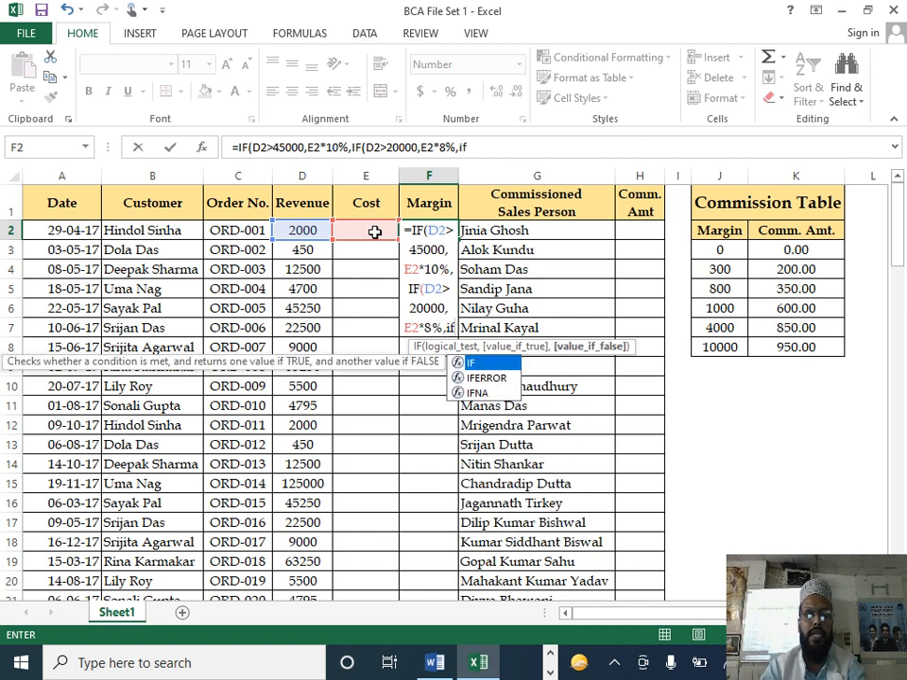
{"action": "key", "text": "Tab"}
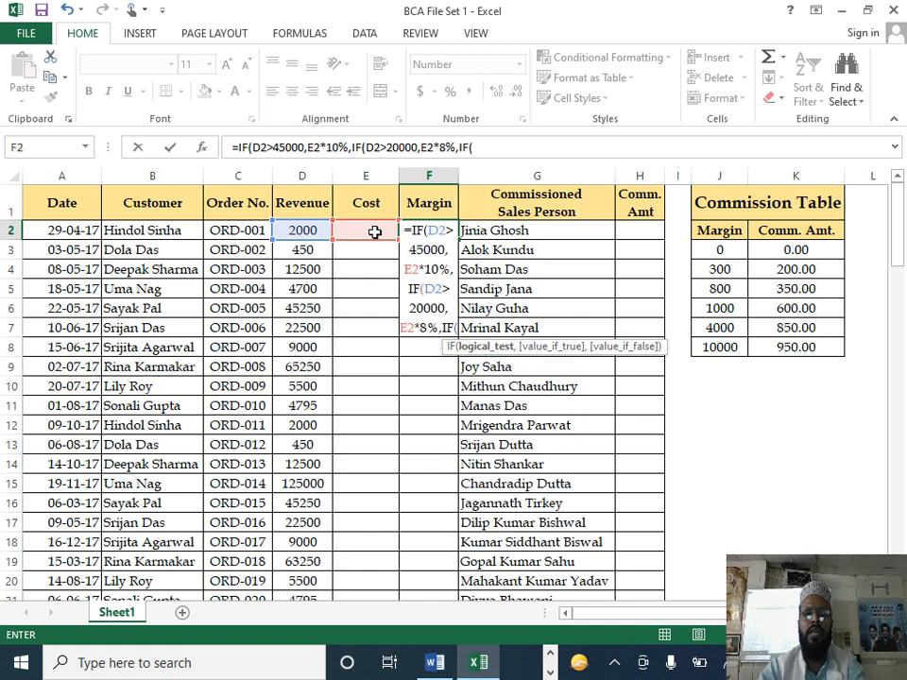
{"action": "left_click", "coordinate": [305, 228]}
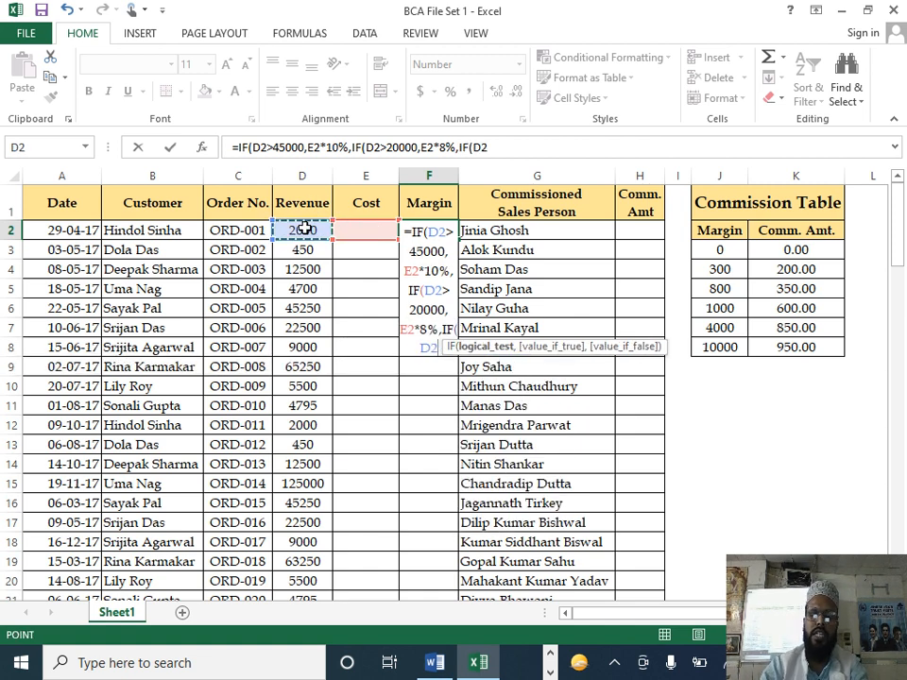
{"action": "type", "text": ">"}
{"action": "key", "text": "alt+Tab"}
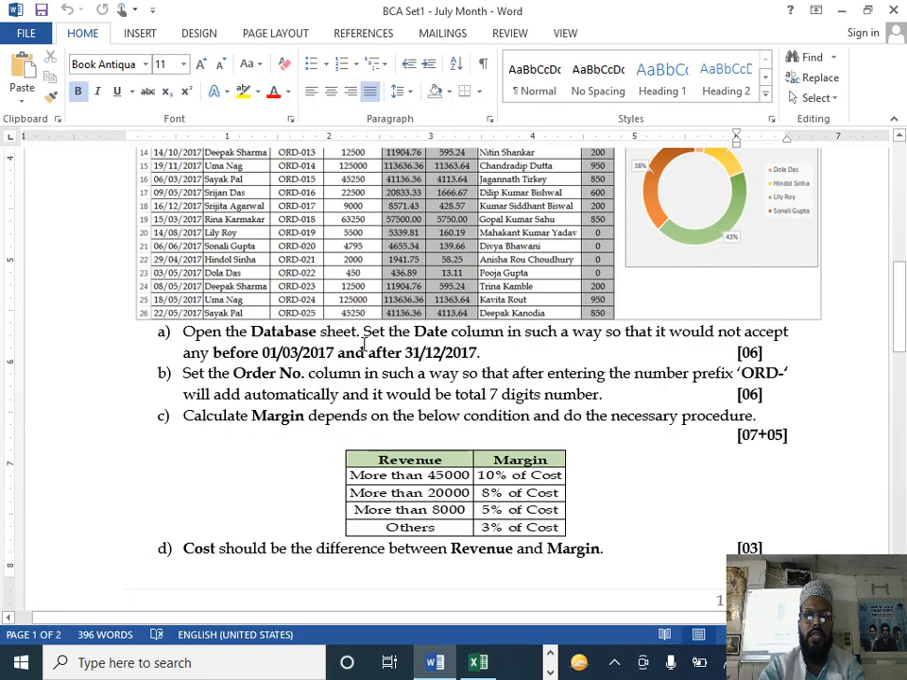
{"action": "key", "text": "alt+Tab"}
{"action": "type", "text": "8000"}
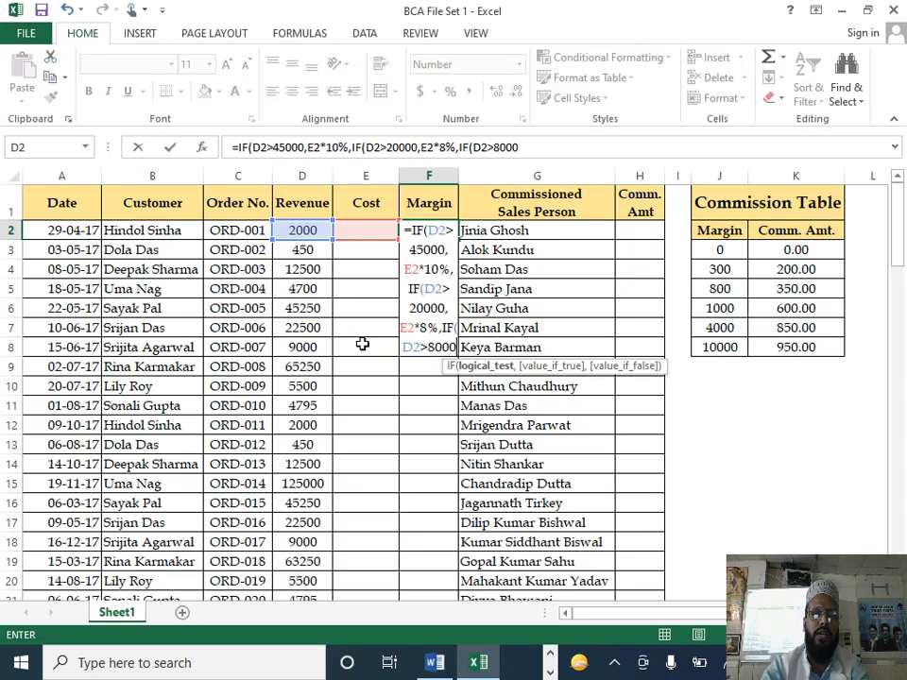
{"action": "type", "text": ","}
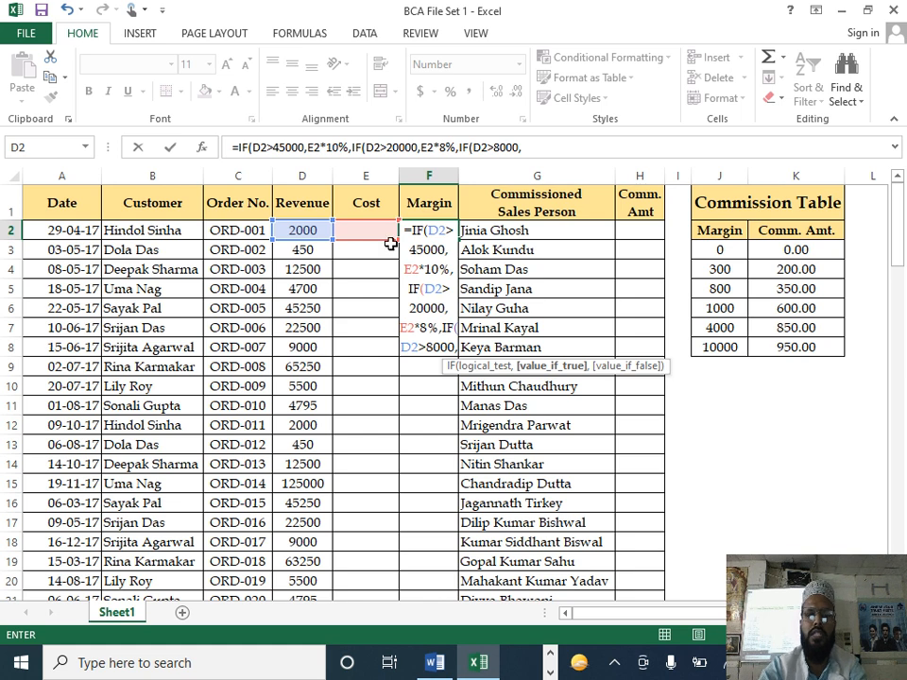
{"action": "left_click", "coordinate": [360, 229]}
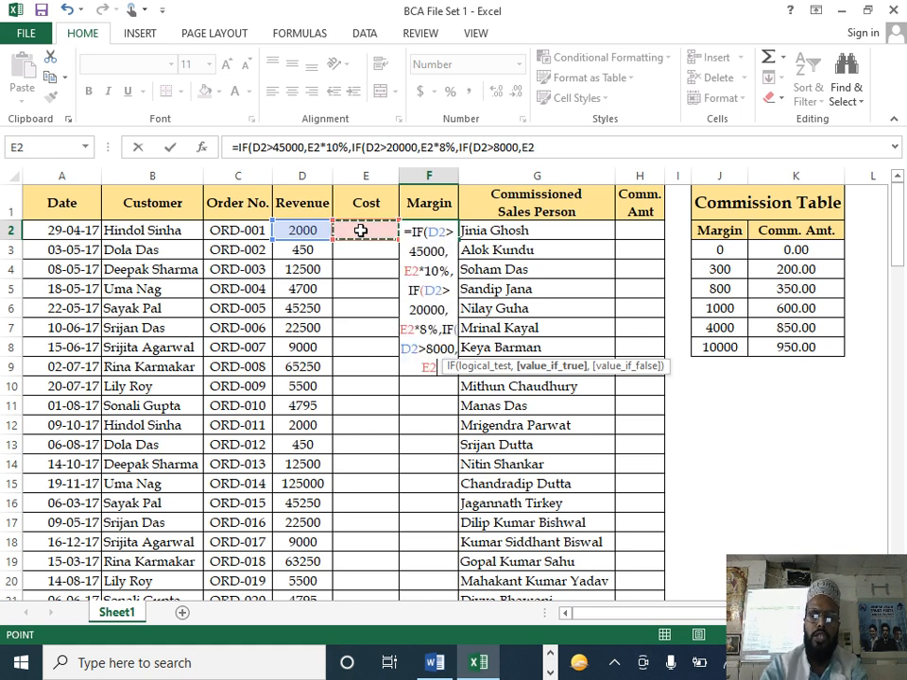
{"action": "type", "text": "85"}
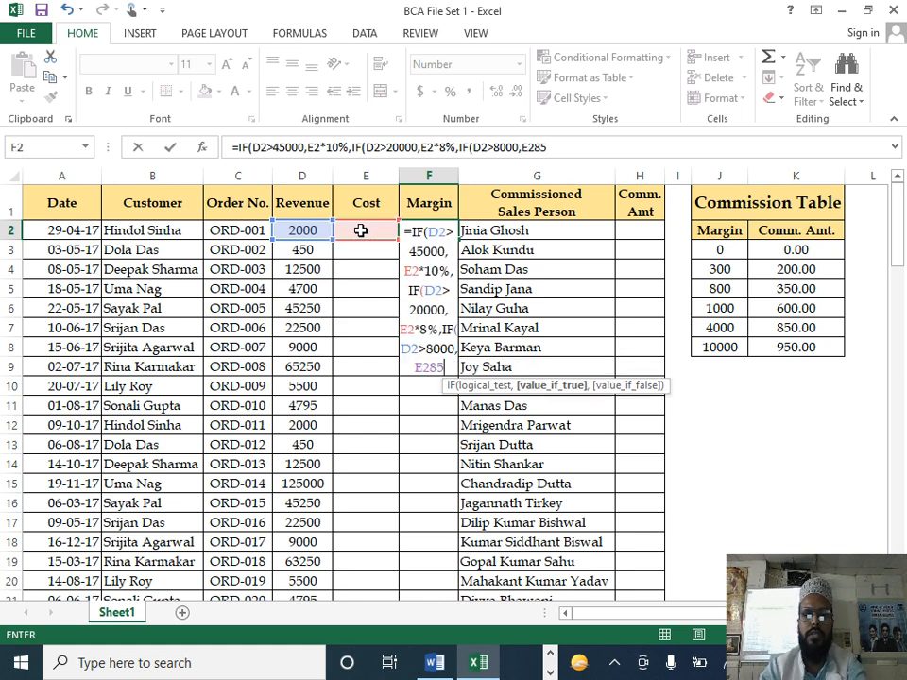
{"action": "key", "text": "BackSpace"}
{"action": "key", "text": "BackSpace"}
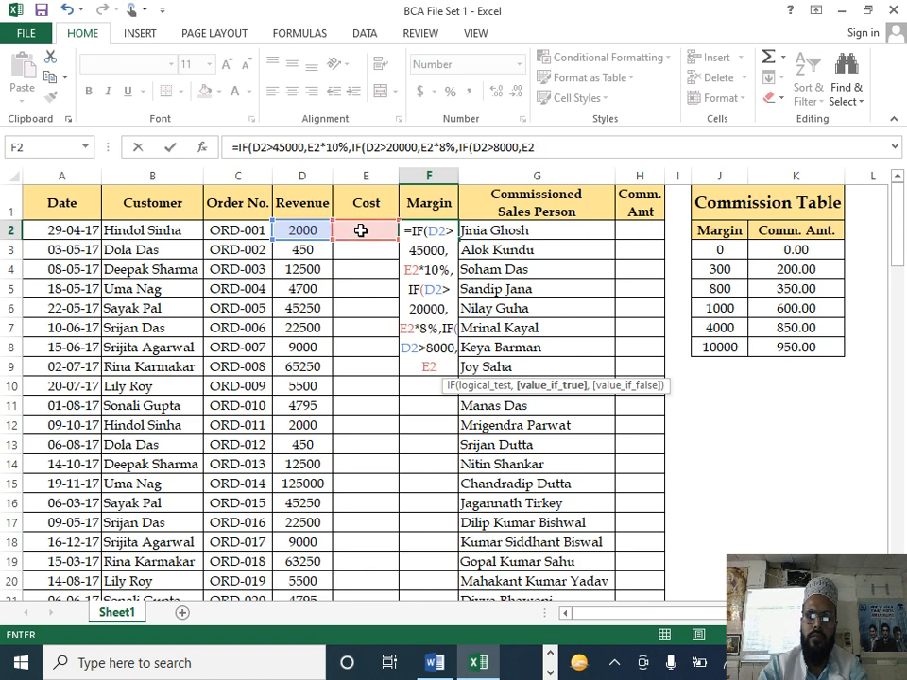
{"action": "type", "text": "*5%,"}
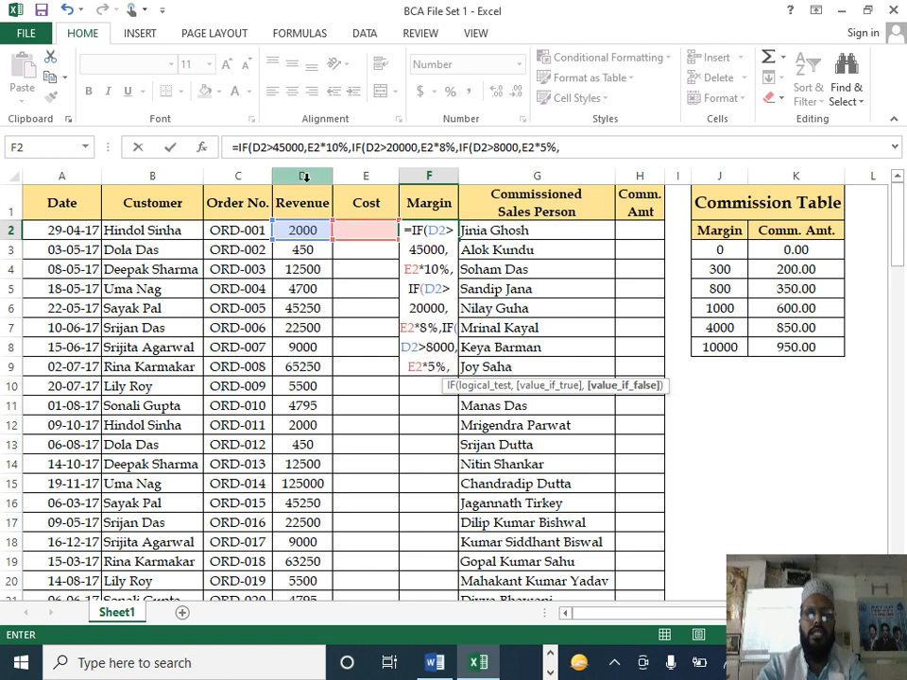
Finish the F2 Margin formula with E2*3% for other revenues, accept the closing-bracket correction, and fill it down the Margin column
{"action": "left_click", "coordinate": [378, 231]}
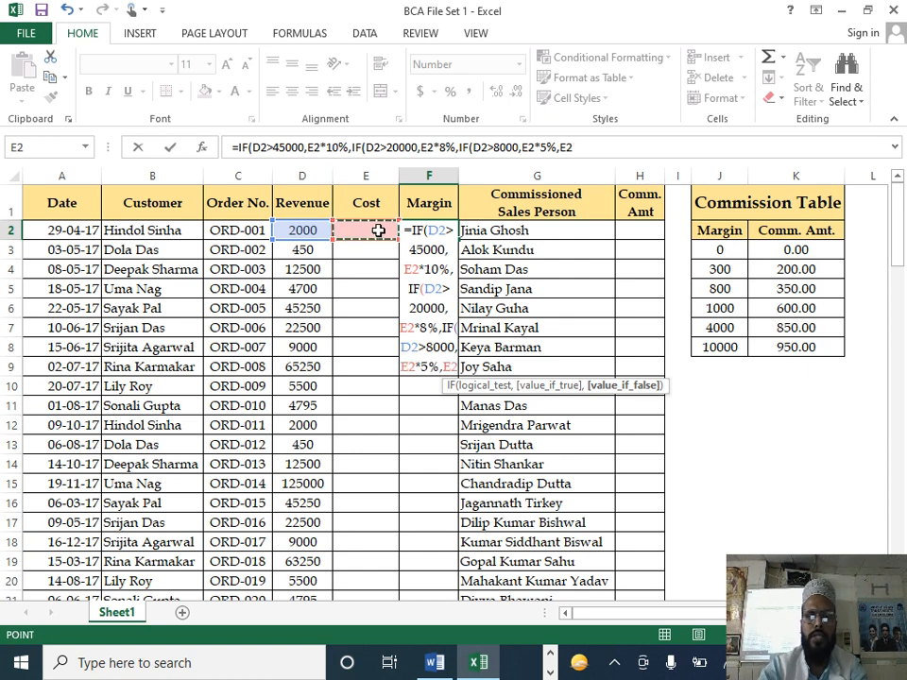
{"action": "type", "text": "*"}
{"action": "key", "text": "alt+Tab"}
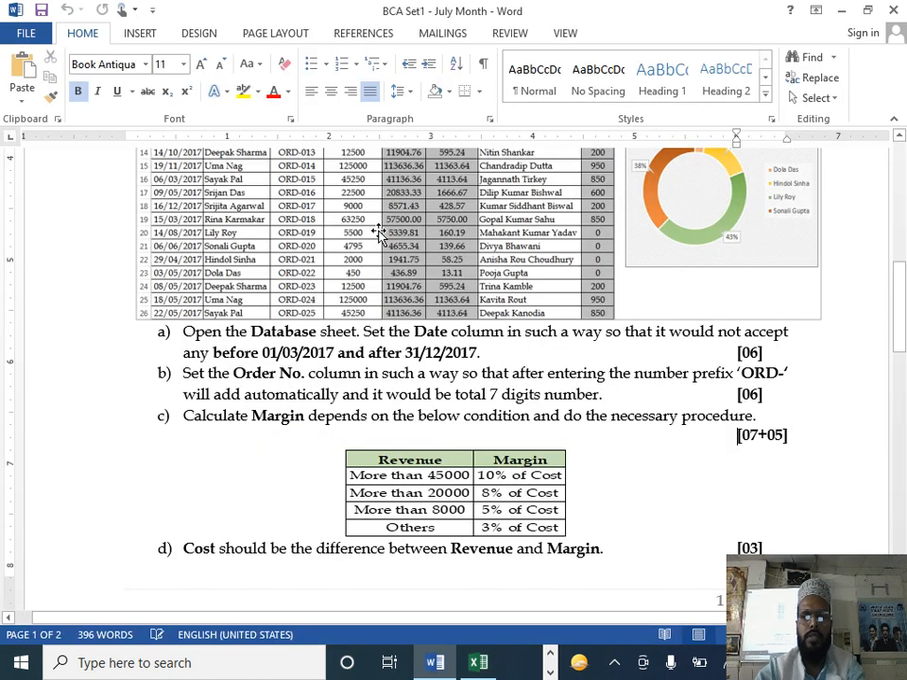
{"action": "key", "text": "alt+Tab"}
{"action": "type", "text": "3%"}
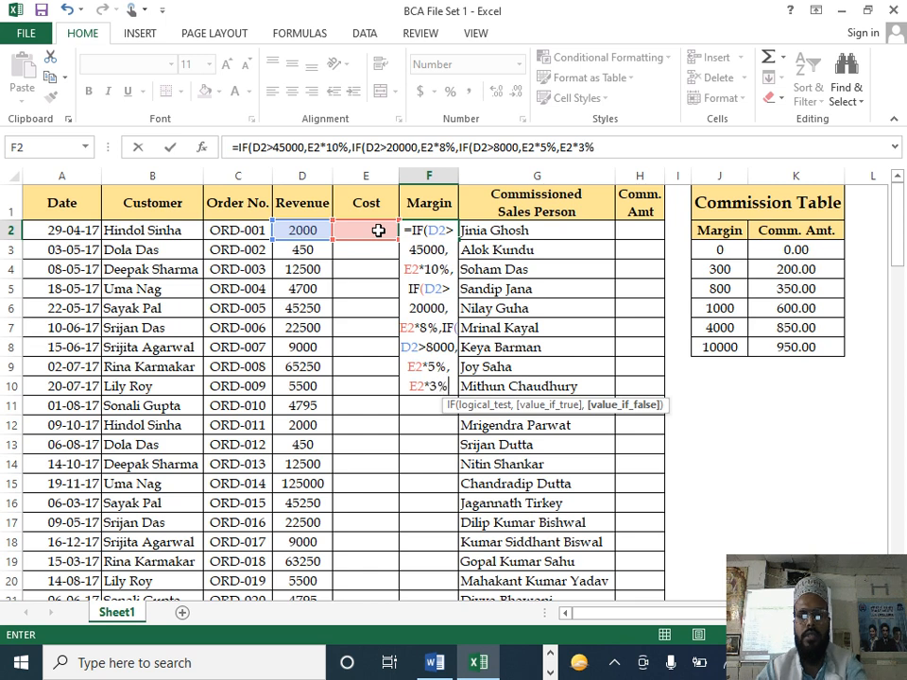
{"action": "key", "text": "Return"}
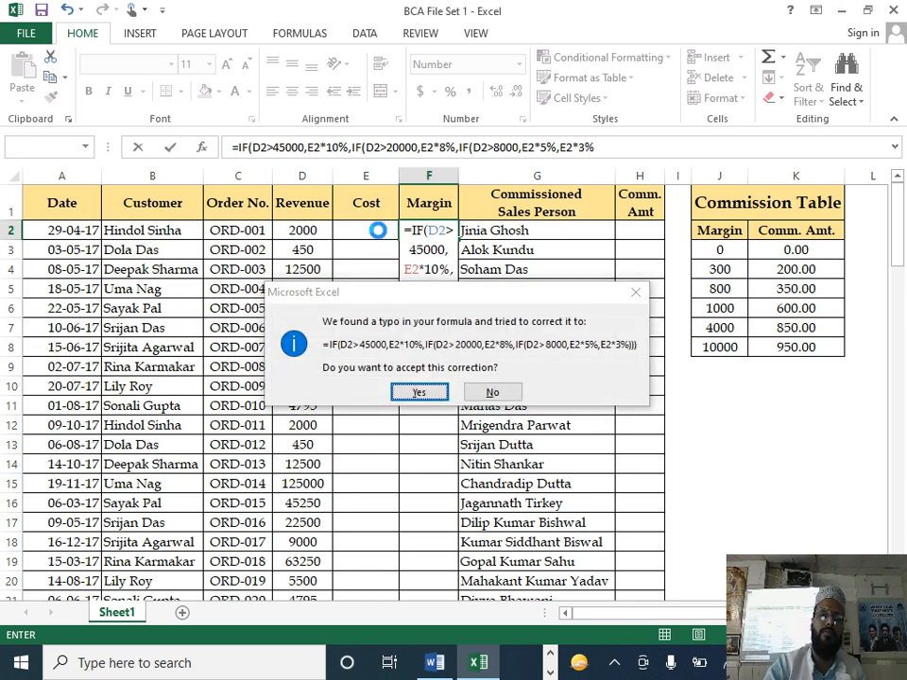
{"action": "key", "text": "Return"}
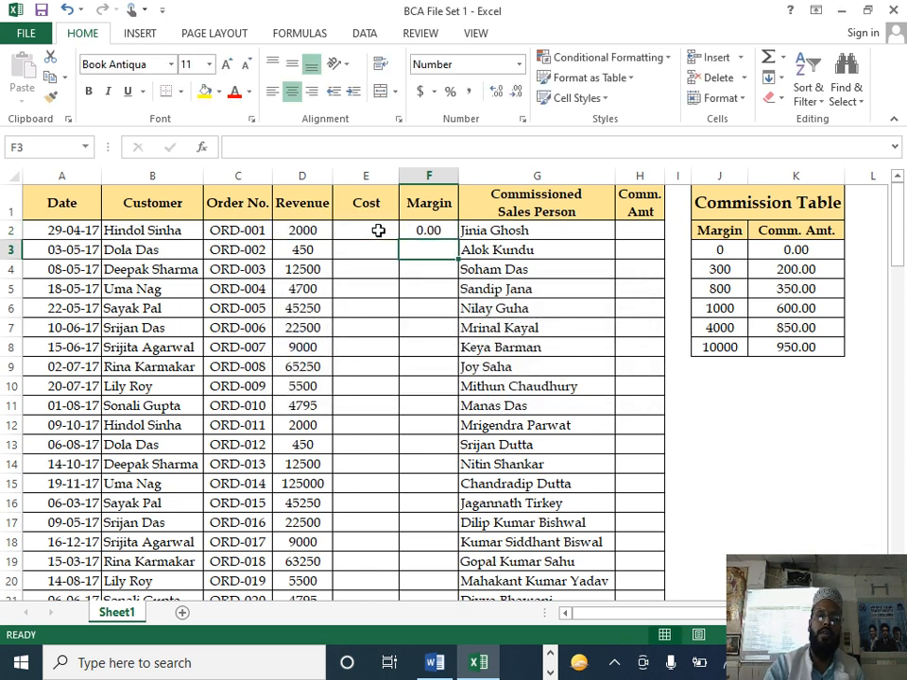
{"action": "left_click", "coordinate": [433, 231]}
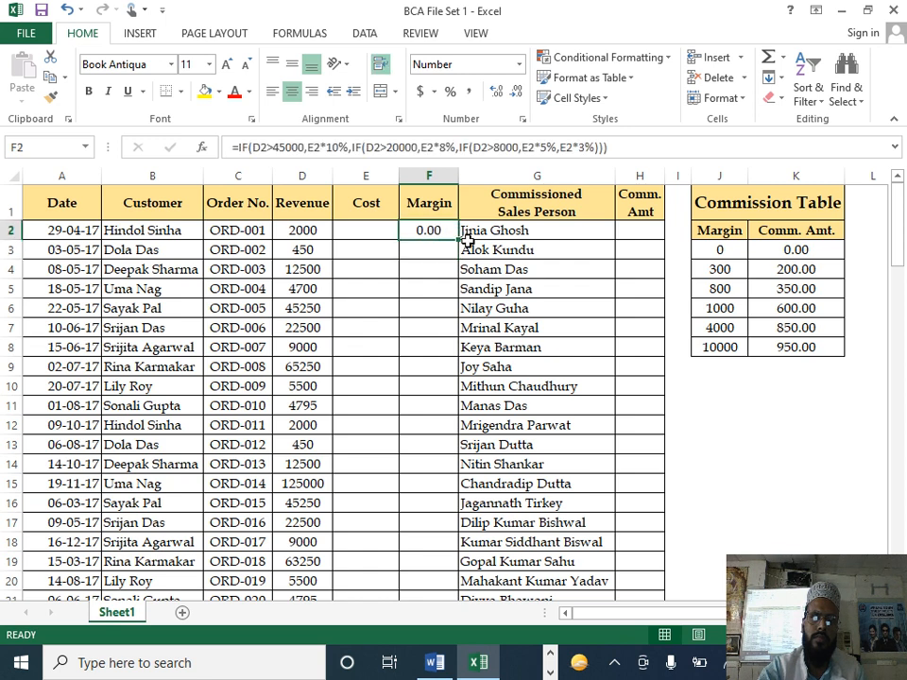
{"action": "double_click", "coordinate": [460, 239]}
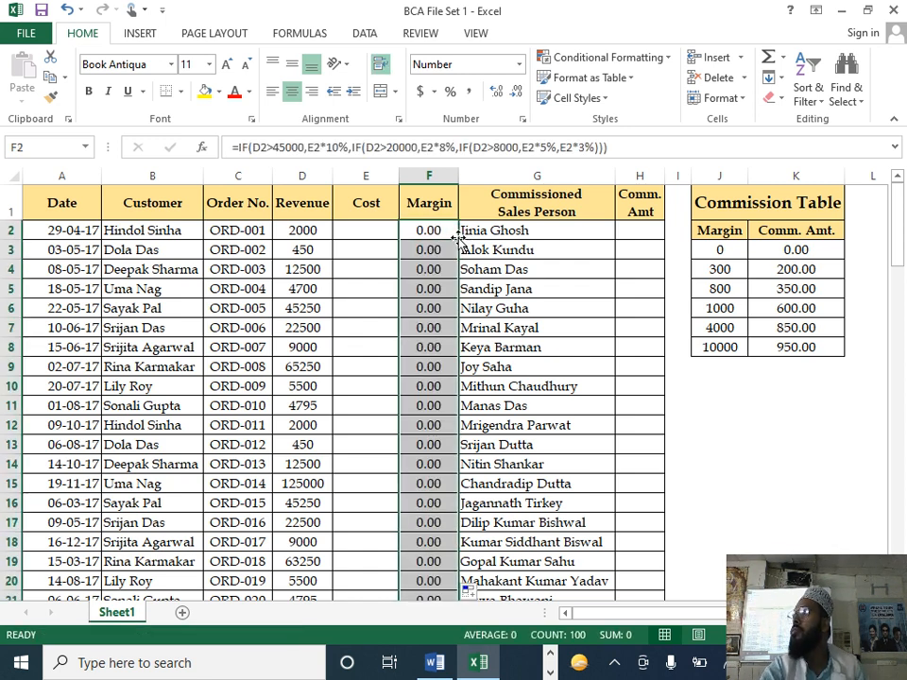
Select the first Cost cell, E2, and check the Cost instruction in the Word question paper
{"action": "left_click", "coordinate": [303, 229]}
{"action": "left_click", "coordinate": [373, 230]}
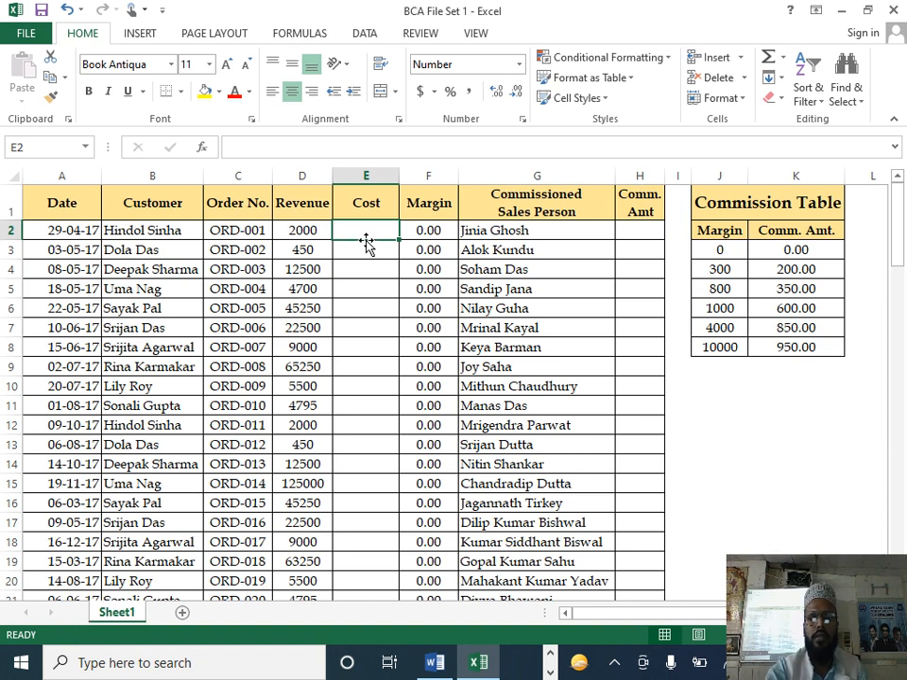
{"action": "key", "text": "alt+Tab"}
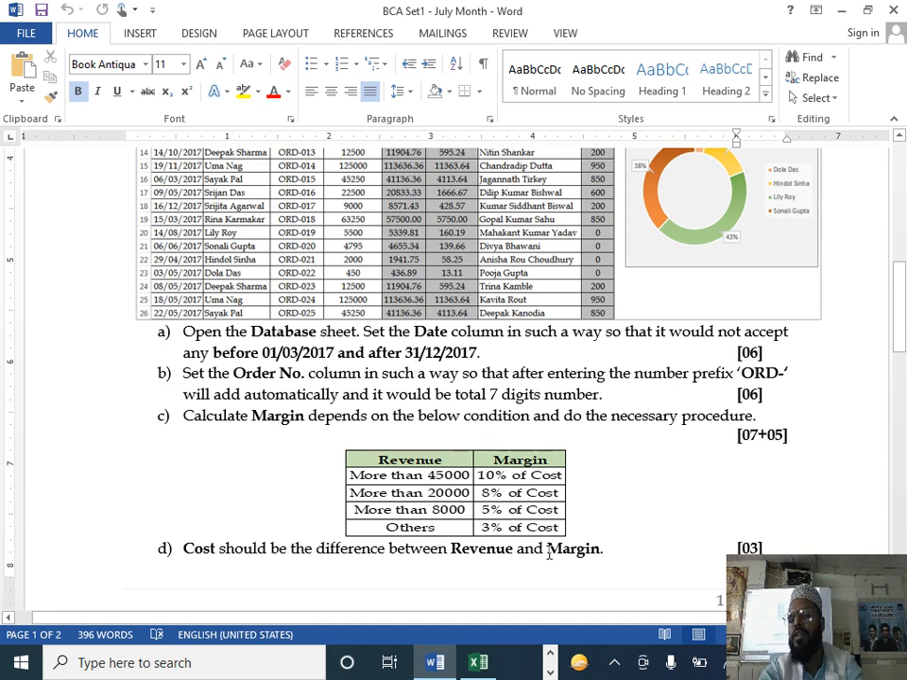
Back in the Excel workbook, enter =D2-F2 in E2 for Cost and fill the formula down the Cost column
{"action": "key", "text": "alt+Tab"}
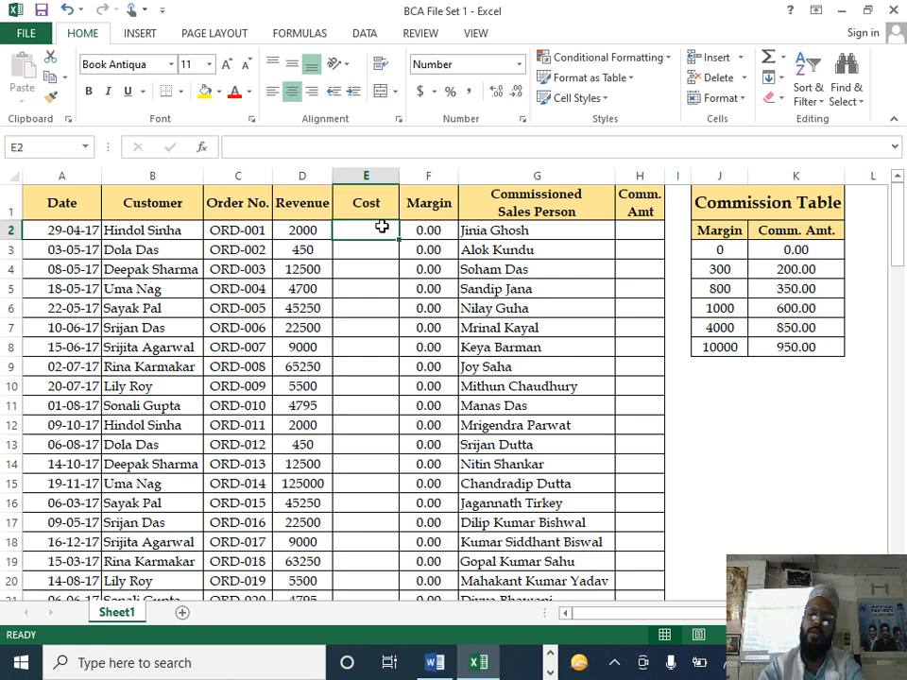
{"action": "type", "text": "="}
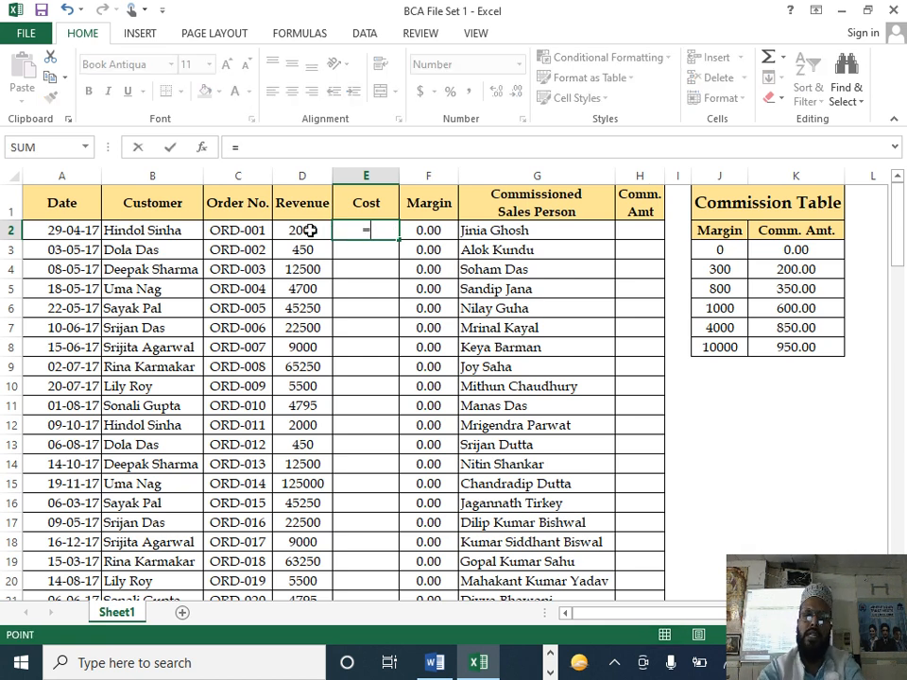
{"action": "left_click", "coordinate": [310, 230]}
{"action": "type", "text": "-"}
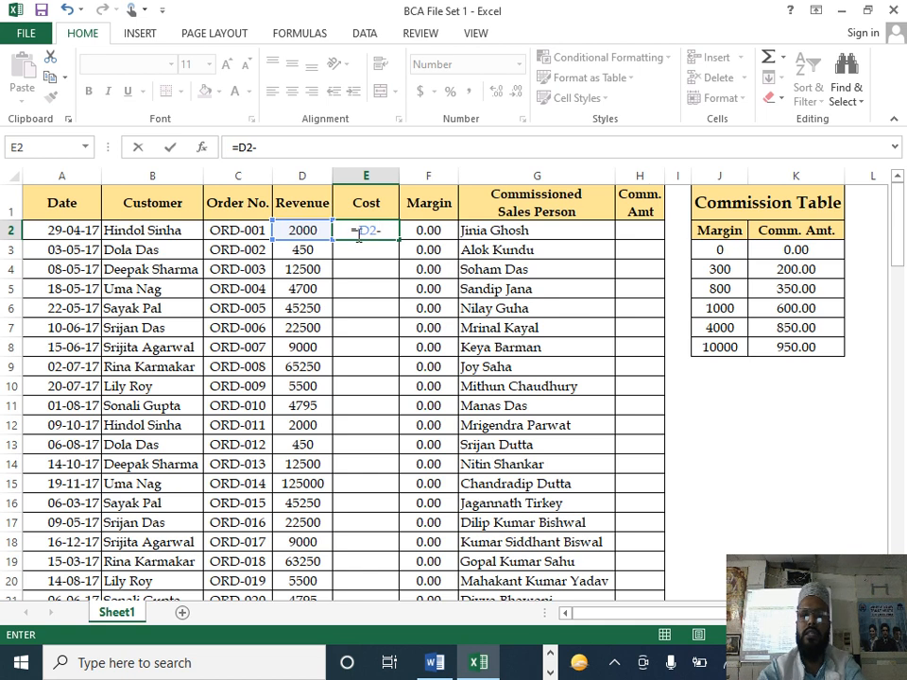
{"action": "left_click", "coordinate": [429, 230]}
{"action": "key", "text": "Return"}
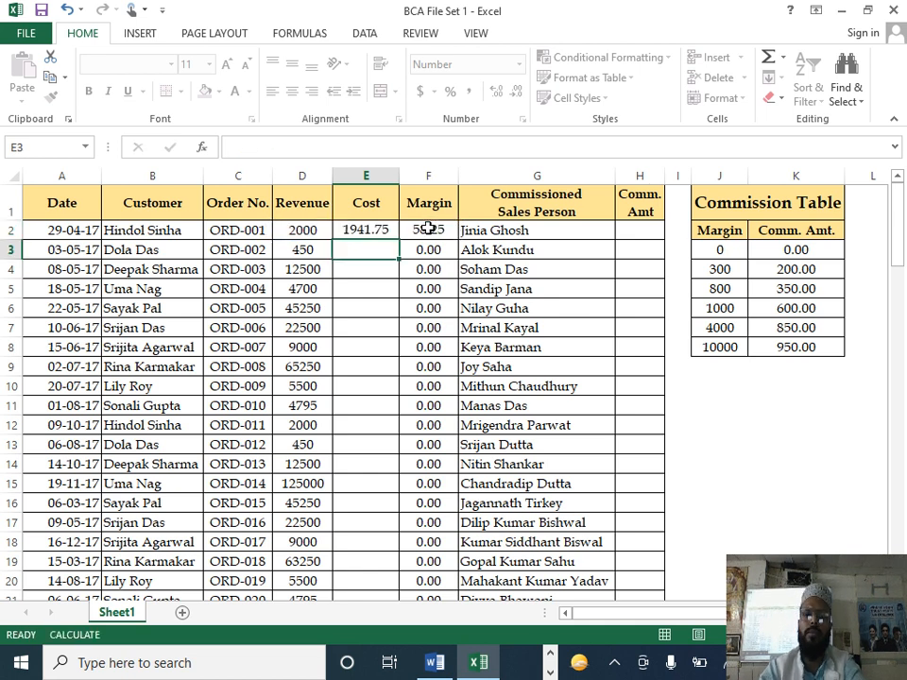
{"action": "left_click", "coordinate": [388, 231]}
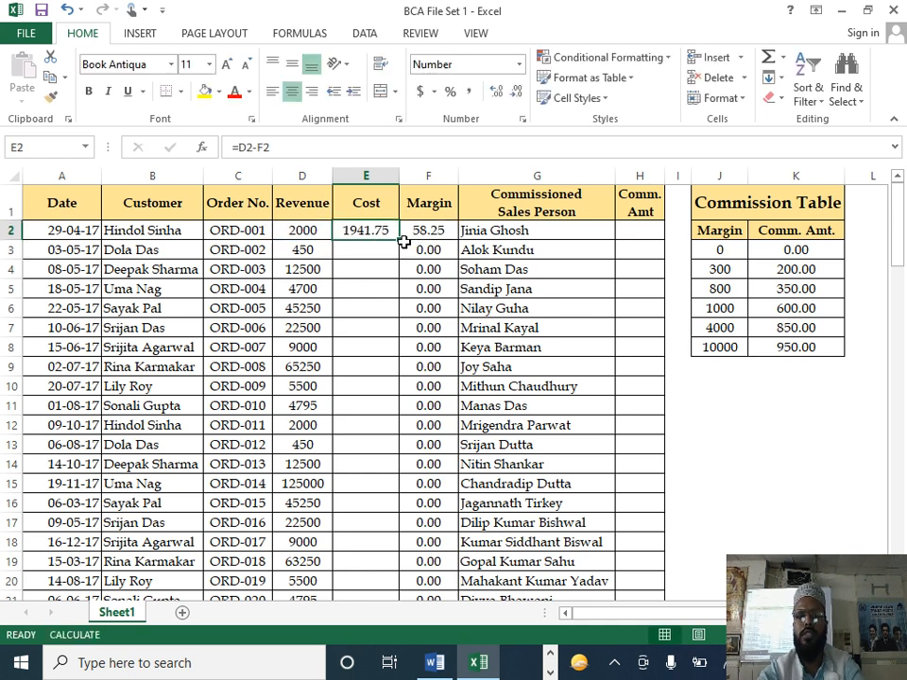
{"action": "double_click", "coordinate": [401, 238]}
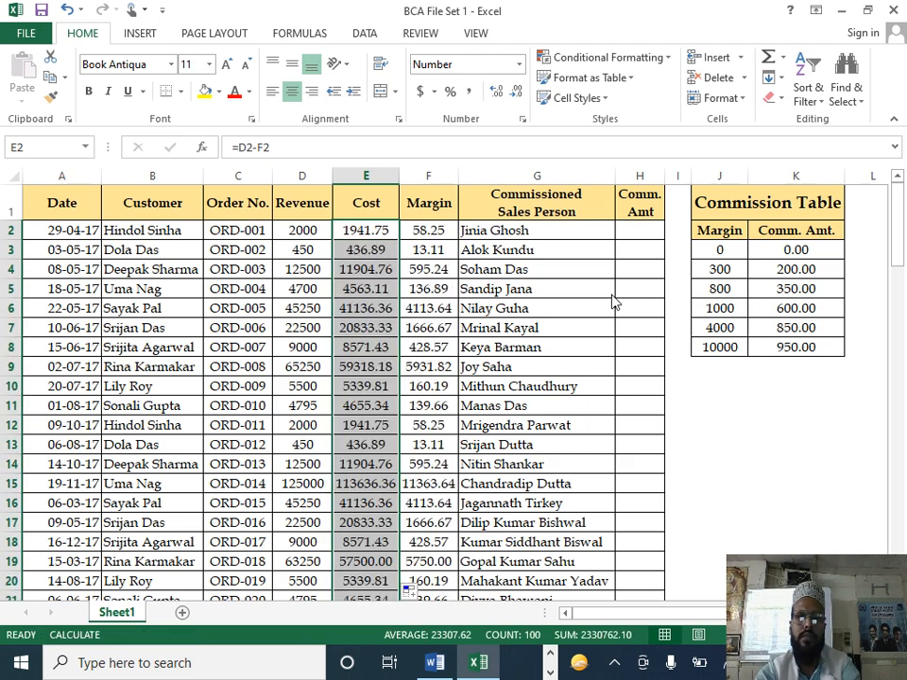
Compare the Cost and Margin values with the sample image in the Word question paper and read instruction e on Comm. Amt
{"action": "key", "text": "alt+Tab"}
{"action": "scroll", "coordinate": [463, 326], "scroll_direction": "up", "scroll_amount": 3}
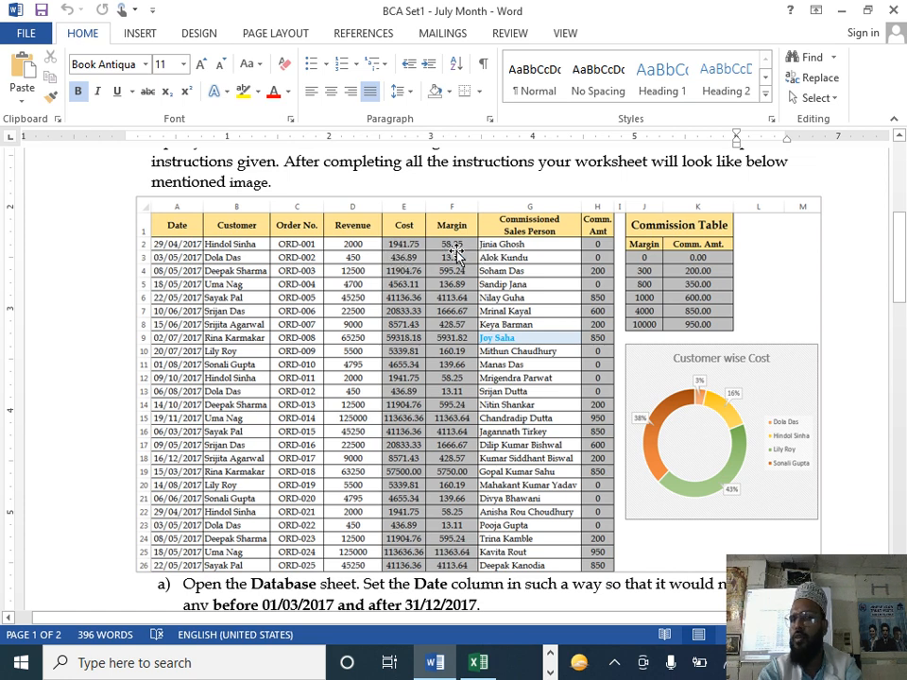
{"action": "key", "text": "alt+Tab"}
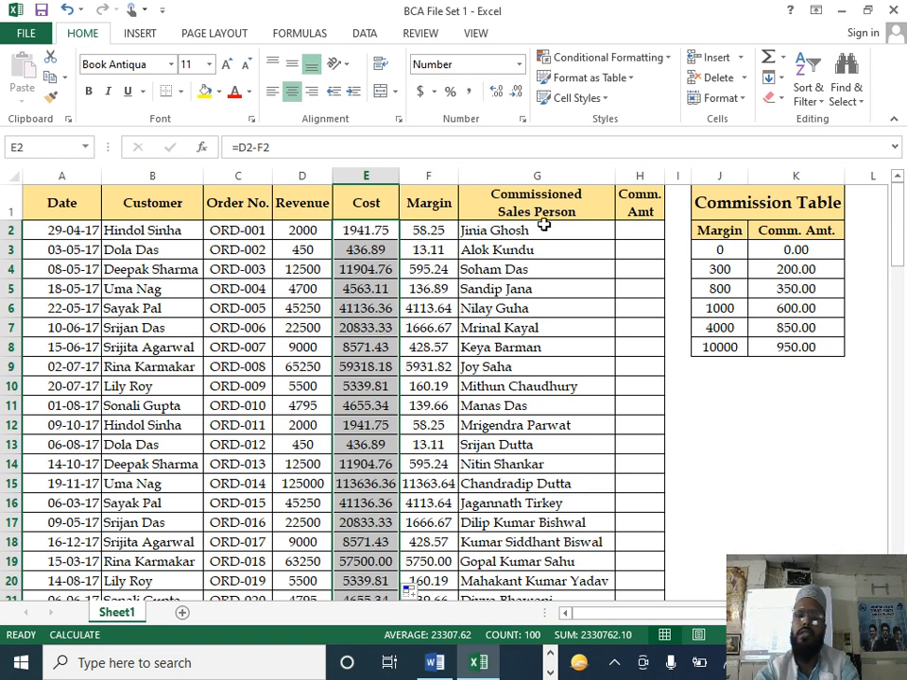
{"action": "left_click", "coordinate": [586, 232]}
{"action": "key", "text": "alt+Tab"}
{"action": "scroll", "coordinate": [806, 437], "scroll_direction": "down", "scroll_amount": 10}
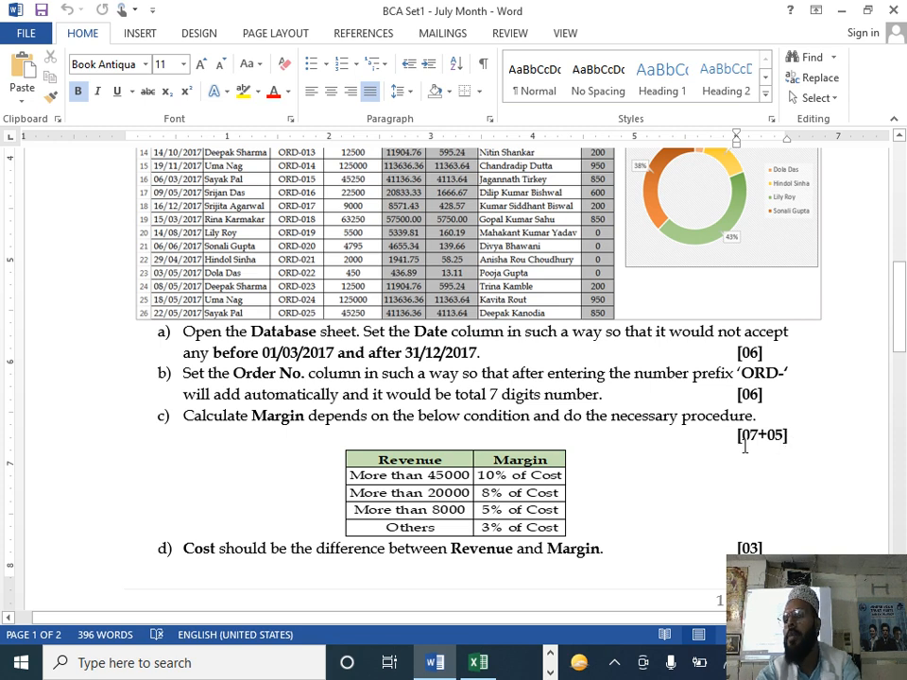
{"action": "scroll", "coordinate": [404, 444], "scroll_direction": "down", "scroll_amount": 3}
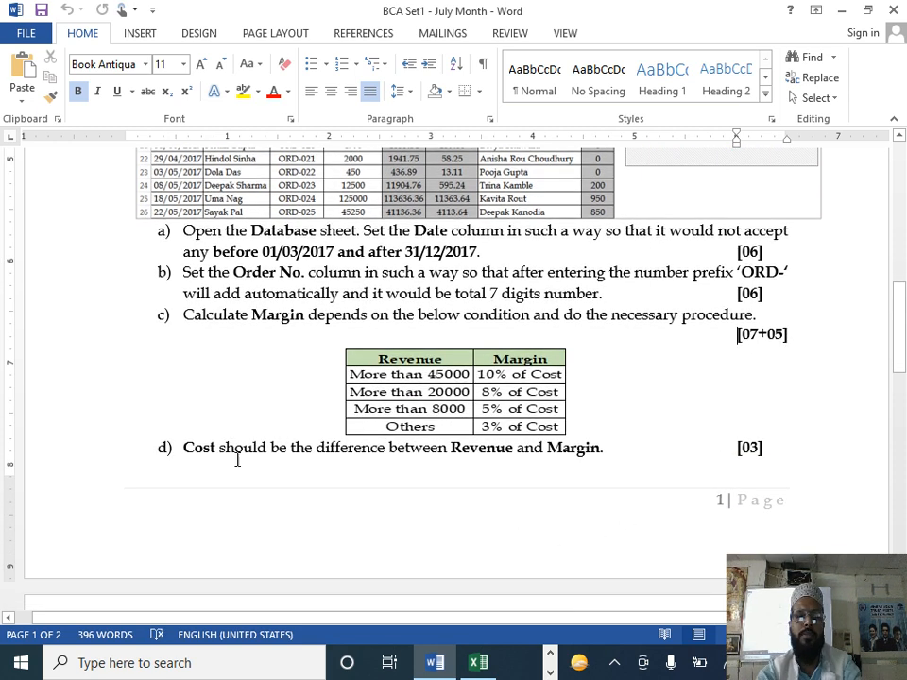
{"action": "scroll", "coordinate": [520, 297], "scroll_direction": "down", "scroll_amount": 6}
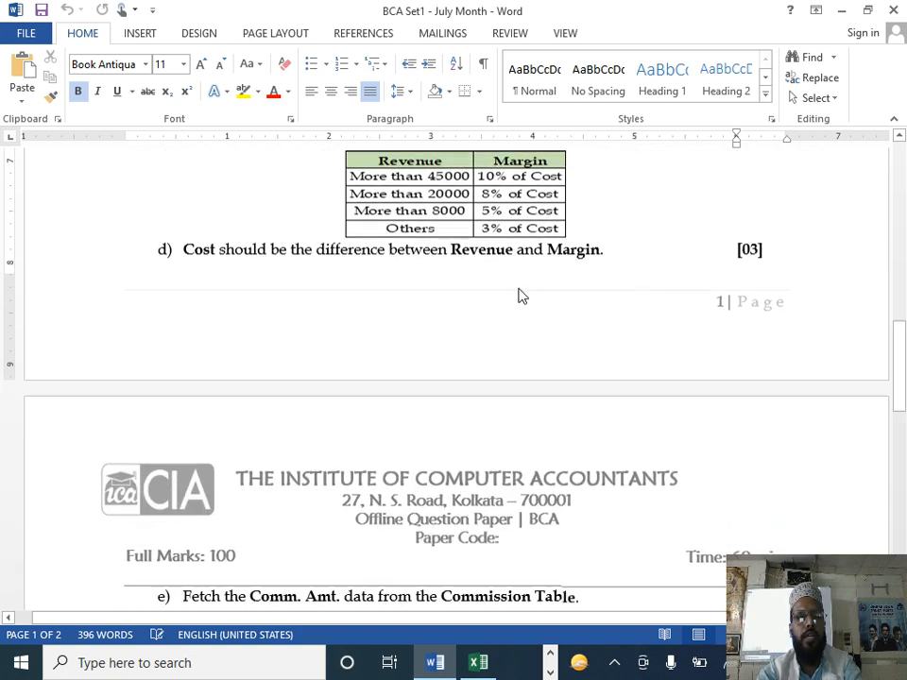
{"action": "scroll", "coordinate": [590, 255], "scroll_direction": "down", "scroll_amount": 8}
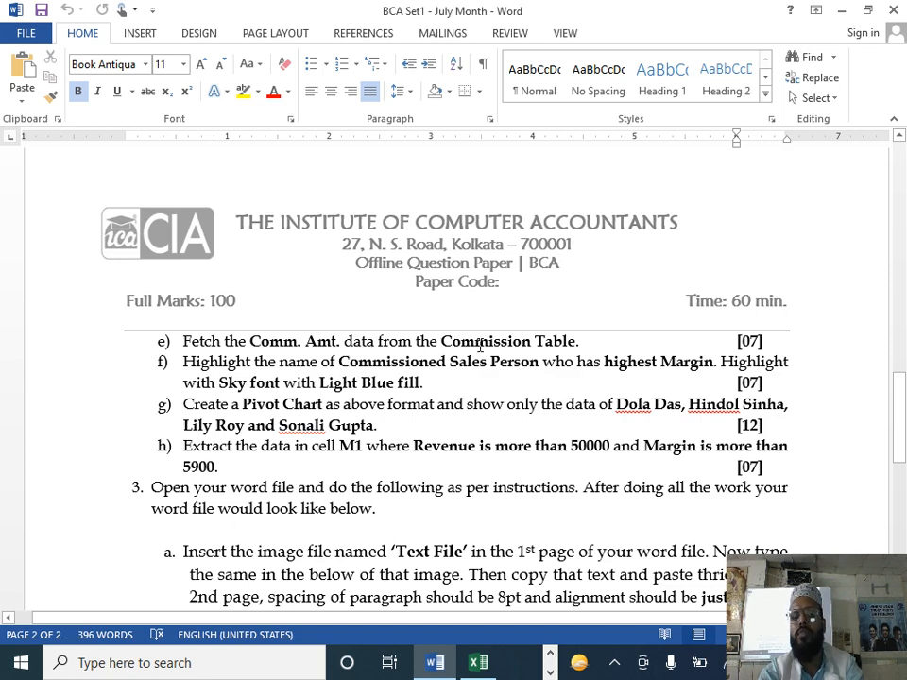
Return to the Excel workbook and start a VLOOKUP formula in H2 with Margin cell F2 as the lookup value
{"action": "key", "text": "alt+Tab"}
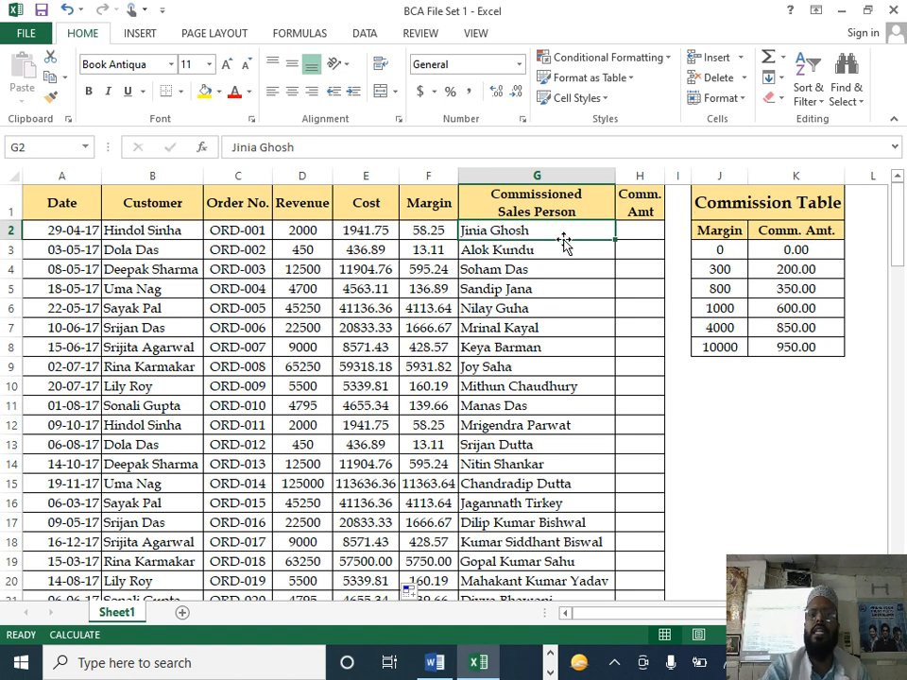
{"action": "left_click", "coordinate": [792, 252]}
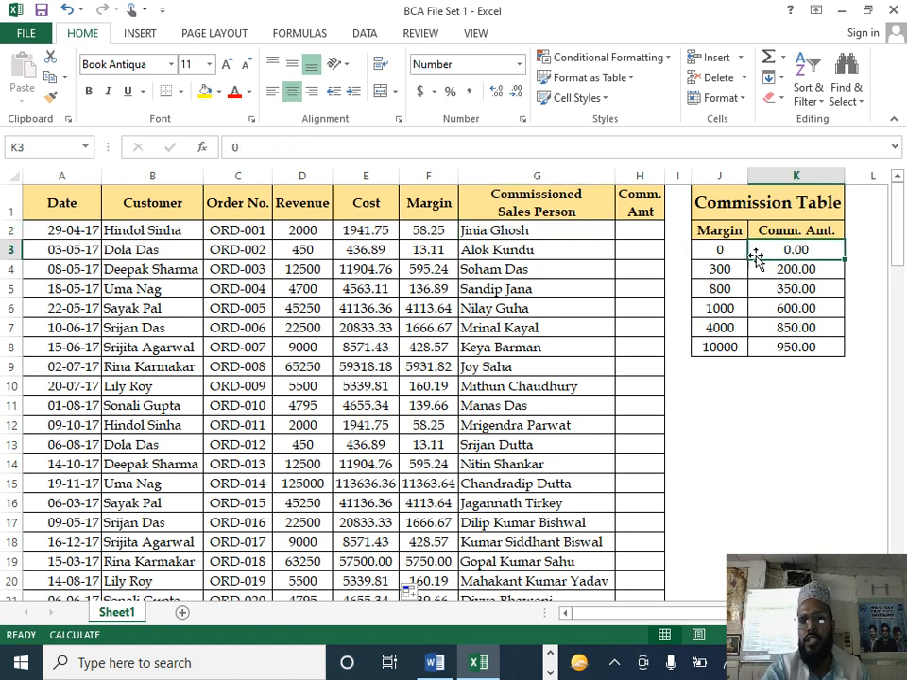
{"action": "left_click", "coordinate": [643, 230]}
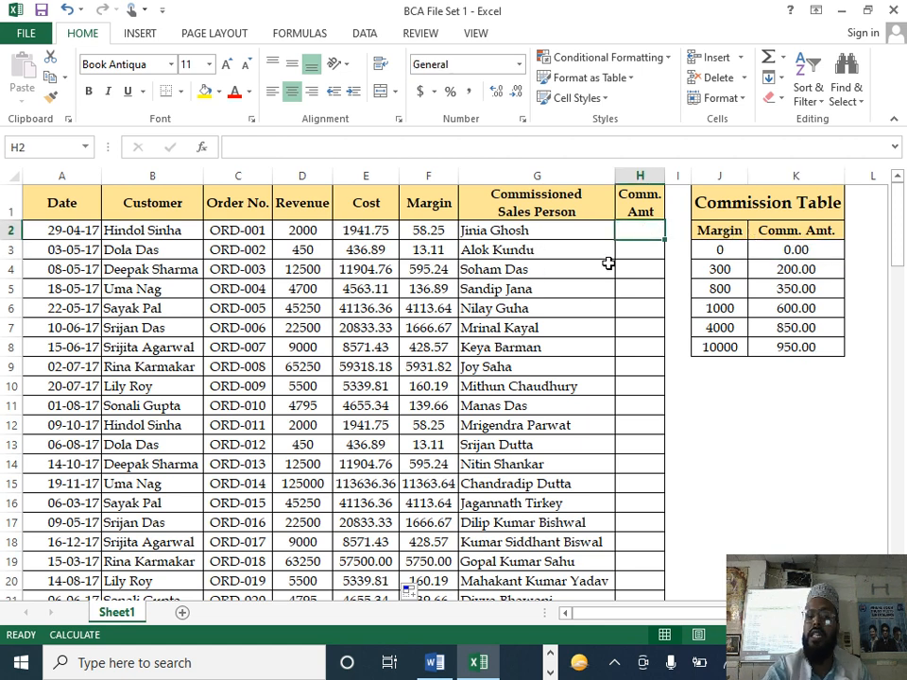
{"action": "type", "text": "=vl"}
{"action": "type", "text": "o"}
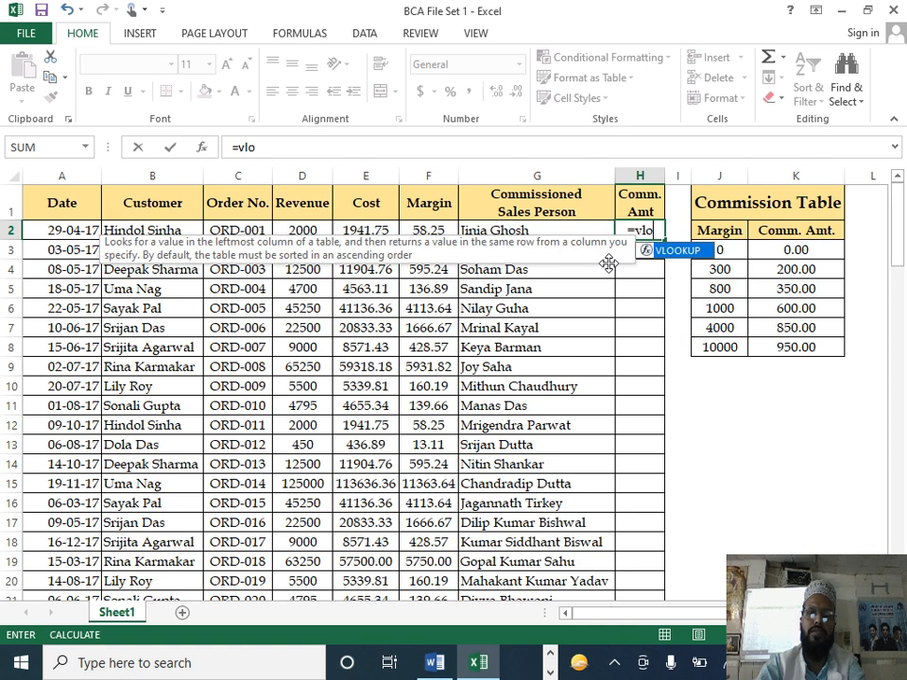
{"action": "key", "text": "Tab"}
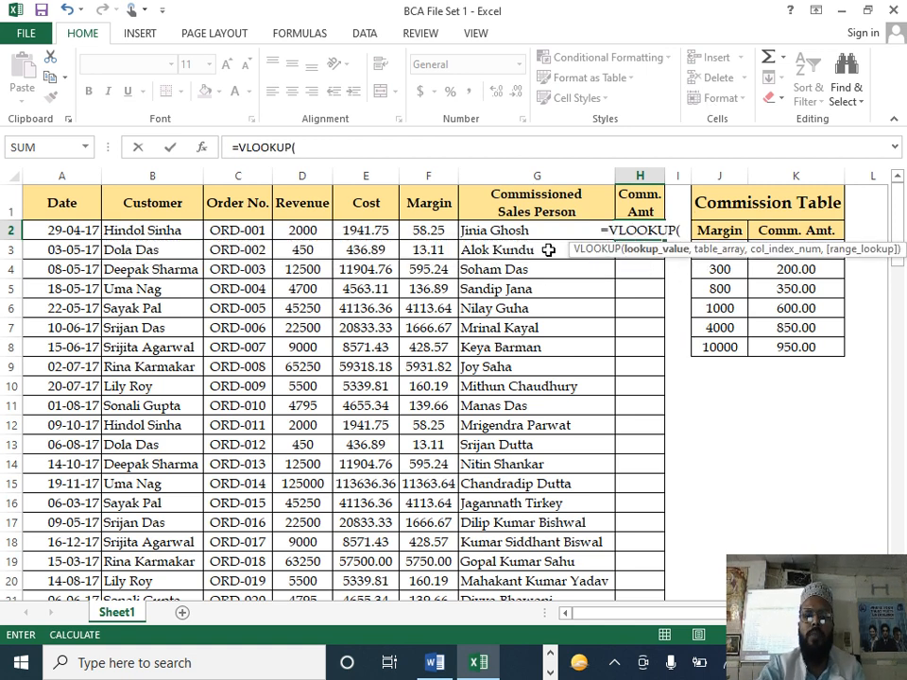
{"action": "left_click", "coordinate": [440, 227]}
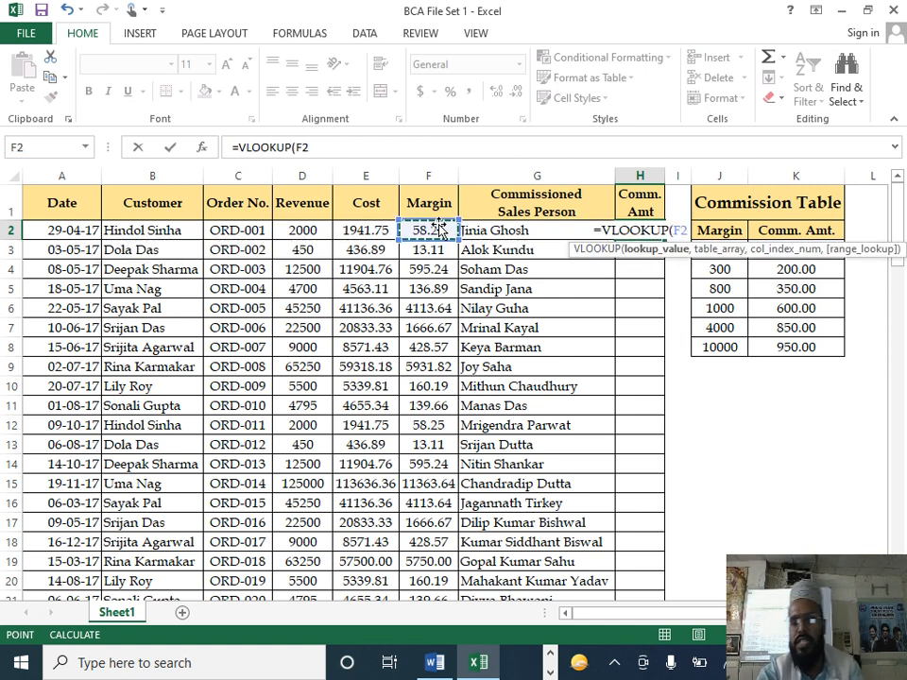
{"action": "type", "text": ","}
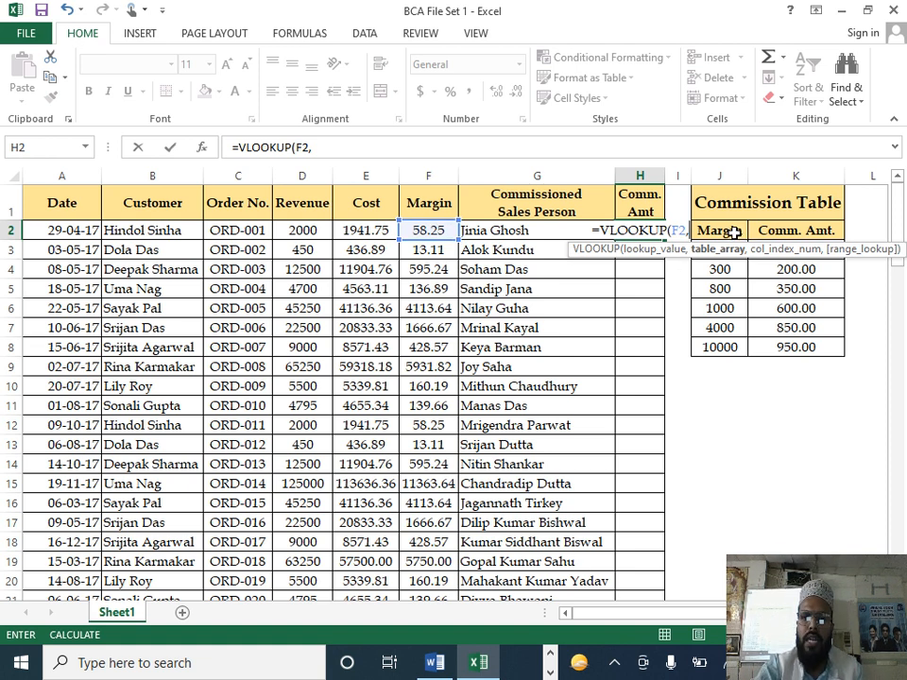
Complete the H2 VLOOKUP with table range $J$2:$K$8, column 2 and match type 1, and fill it down the Comm. Amt column
{"action": "left_click_drag", "start_coordinate": [723, 235], "coordinate": [801, 345]}
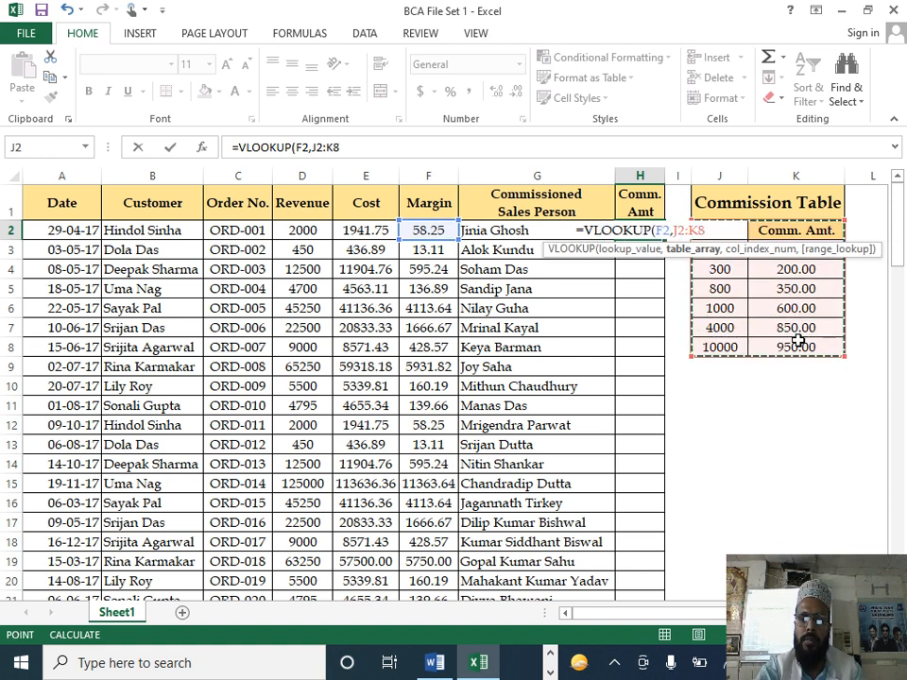
{"action": "key", "text": "F4"}
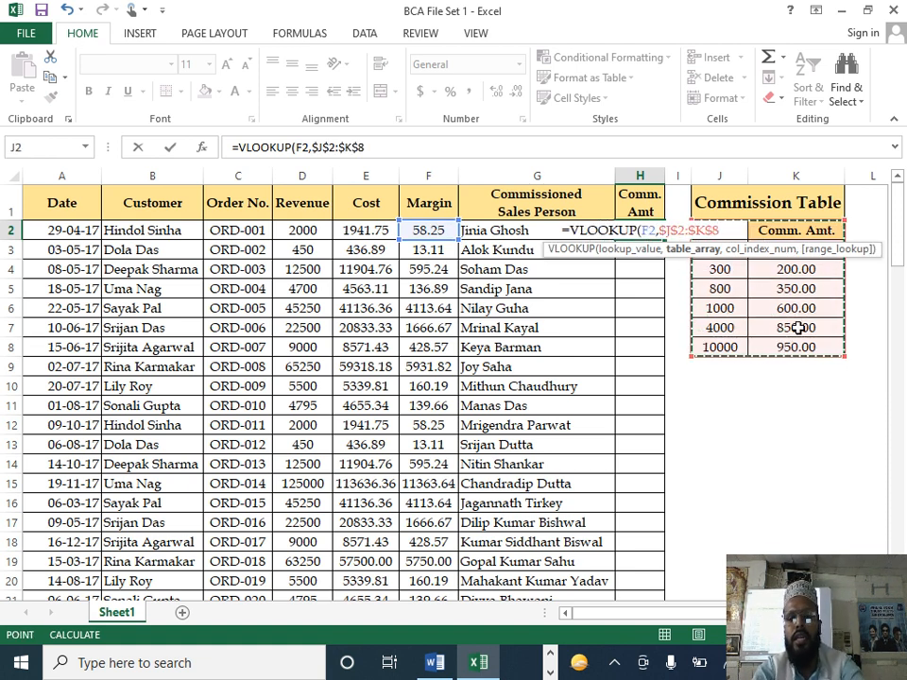
{"action": "type", "text": ","}
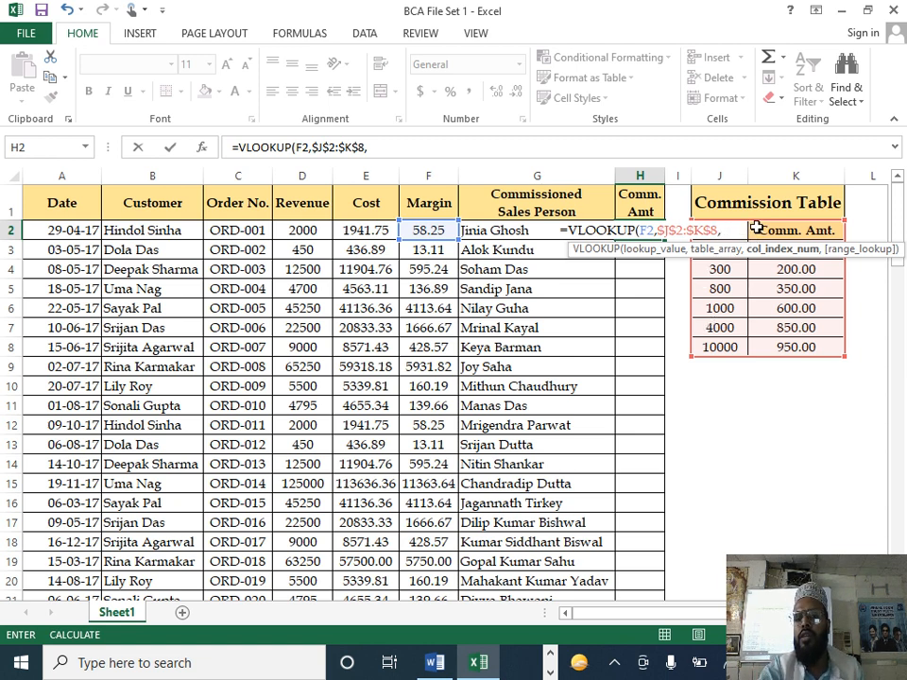
{"action": "type", "text": "2,"}
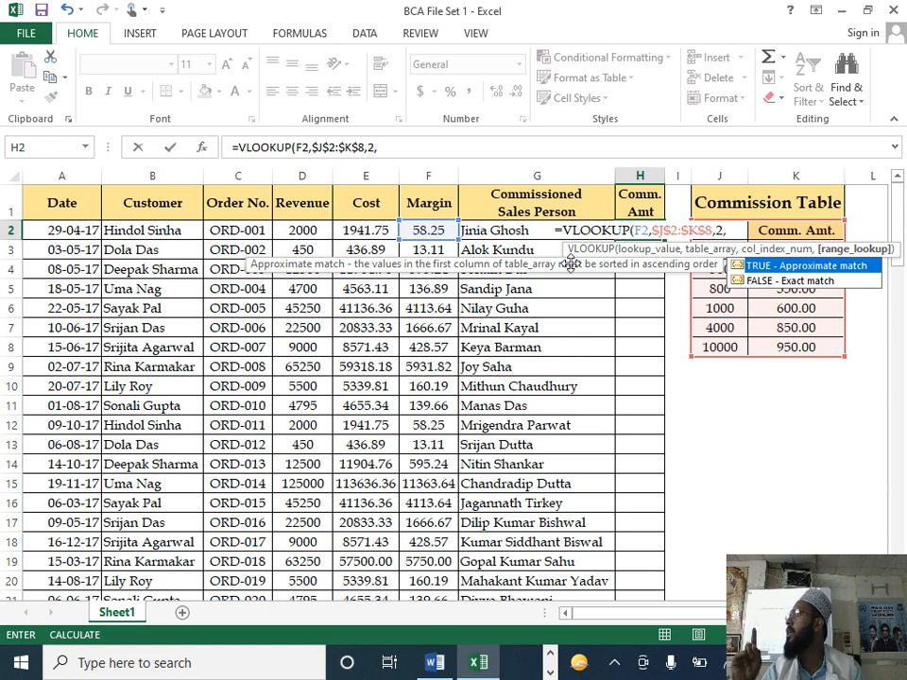
{"action": "type", "text": "1"}
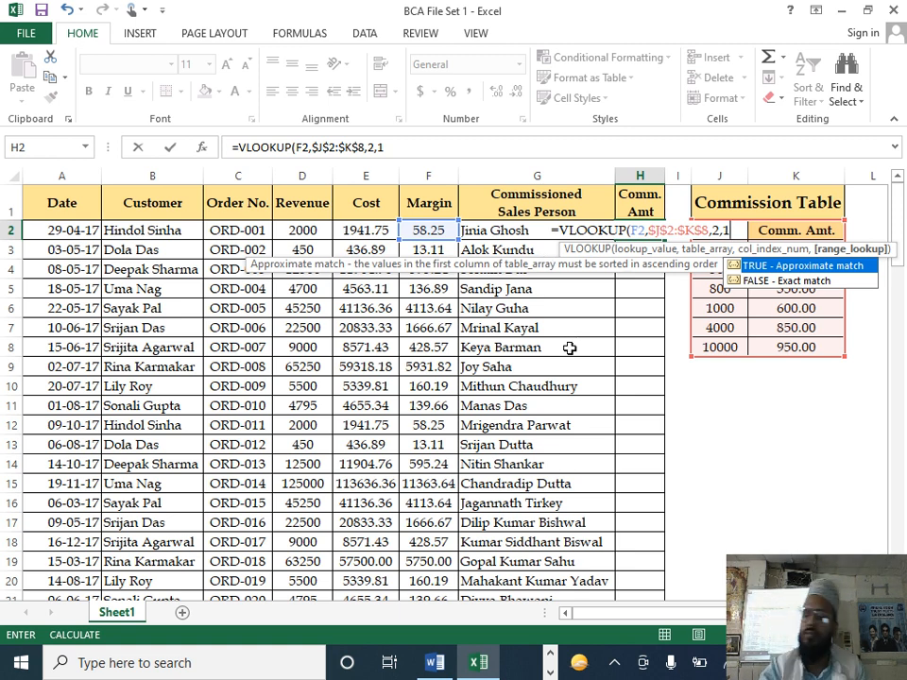
{"action": "key", "text": "Return"}
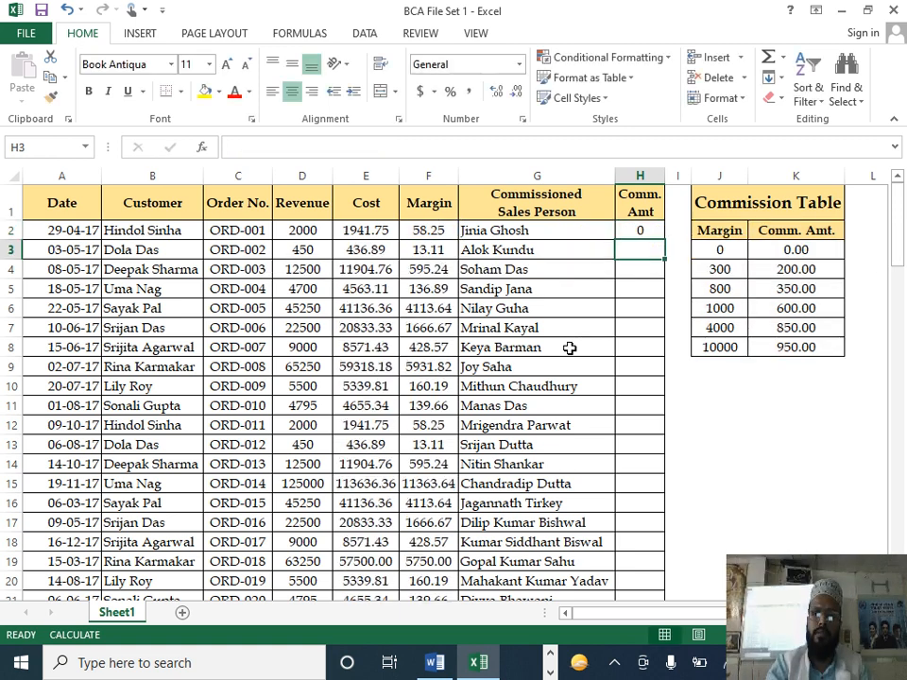
{"action": "left_click", "coordinate": [656, 232]}
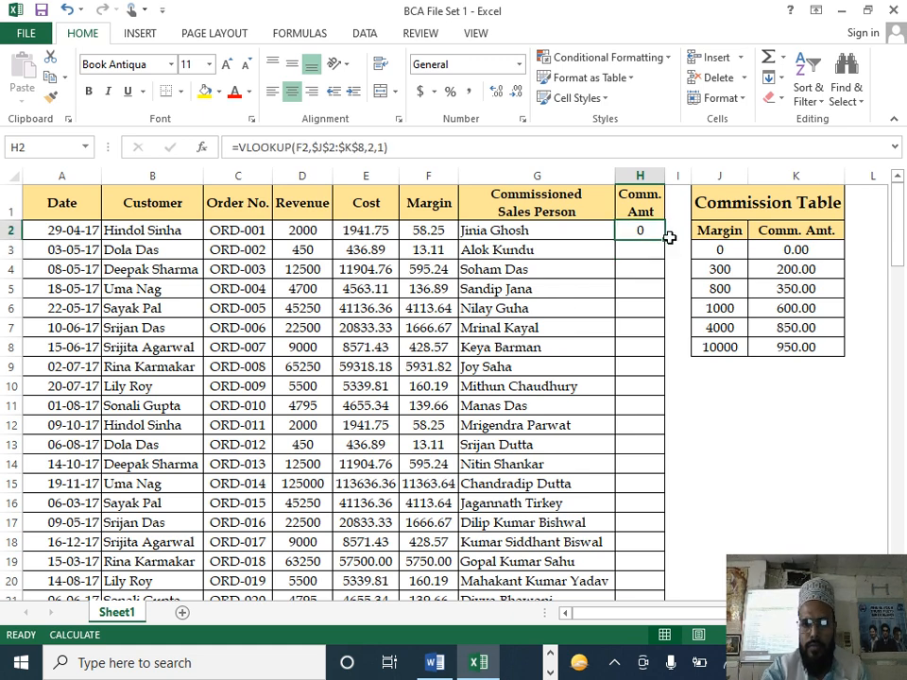
{"action": "double_click", "coordinate": [668, 241]}
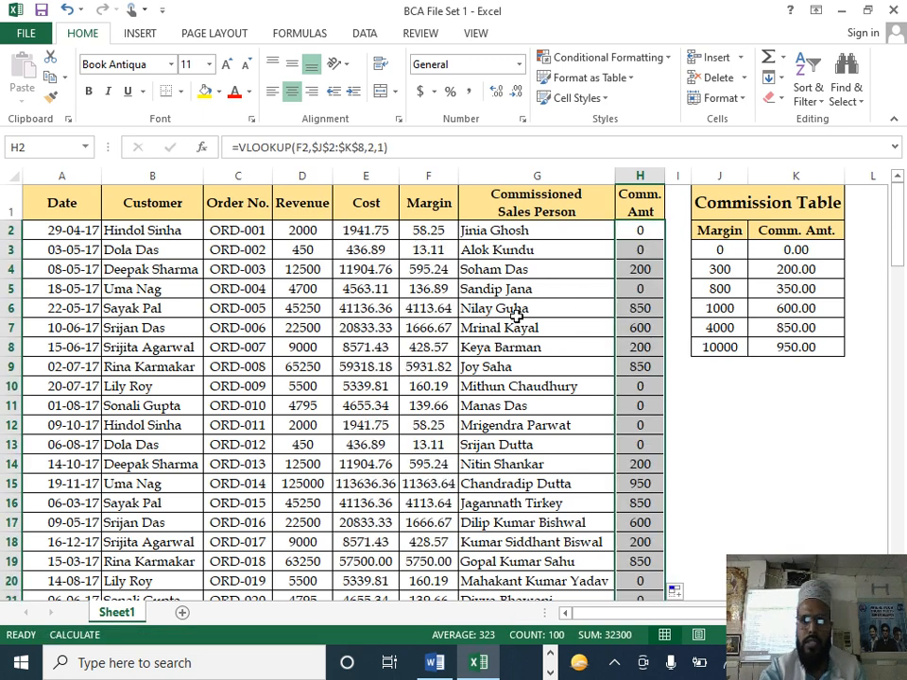
Check the sample image and instruction f on highlighting the sales person with the highest Margin in the Word question paper
{"action": "key", "text": "alt+Tab"}
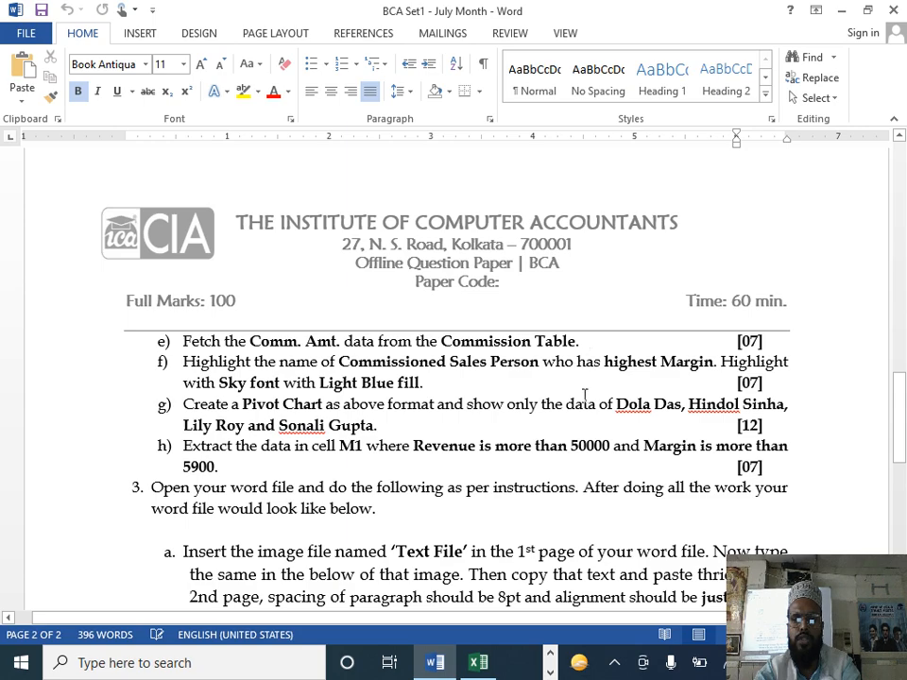
{"action": "scroll", "coordinate": [584, 395], "scroll_direction": "down", "scroll_amount": 6}
{"action": "scroll", "coordinate": [585, 408], "scroll_direction": "up", "scroll_amount": 1}
{"action": "scroll", "coordinate": [584, 409], "scroll_direction": "up", "scroll_amount": 12}
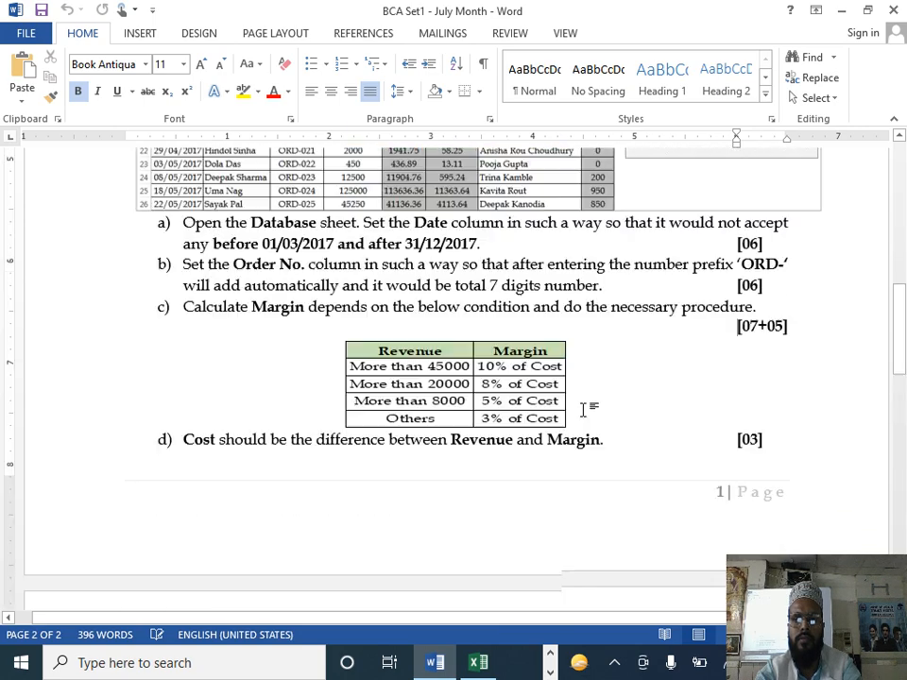
{"action": "scroll", "coordinate": [584, 408], "scroll_direction": "up", "scroll_amount": 7}
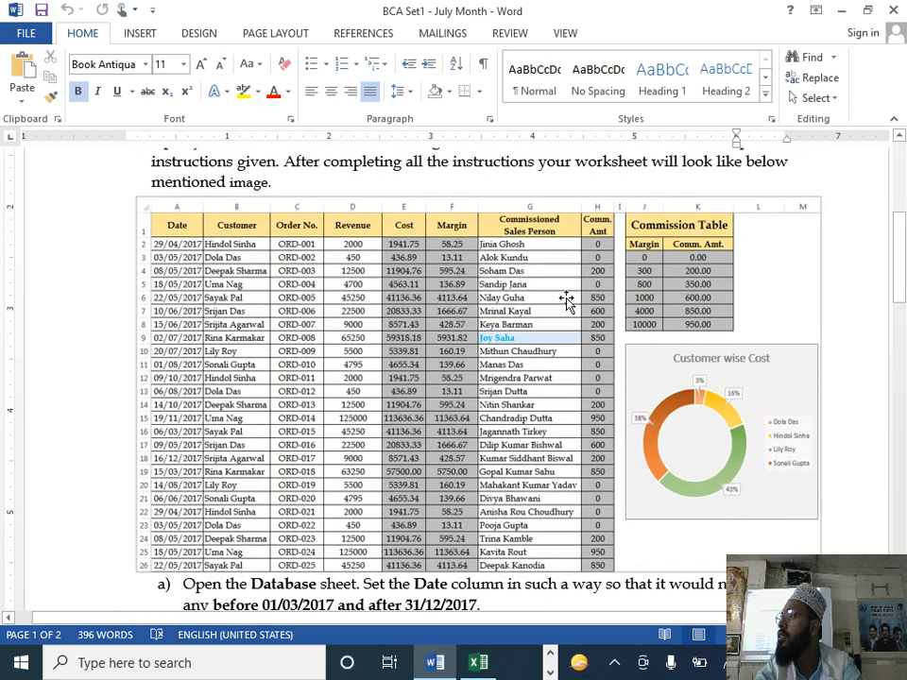
{"action": "scroll", "coordinate": [567, 301], "scroll_direction": "down", "scroll_amount": 15}
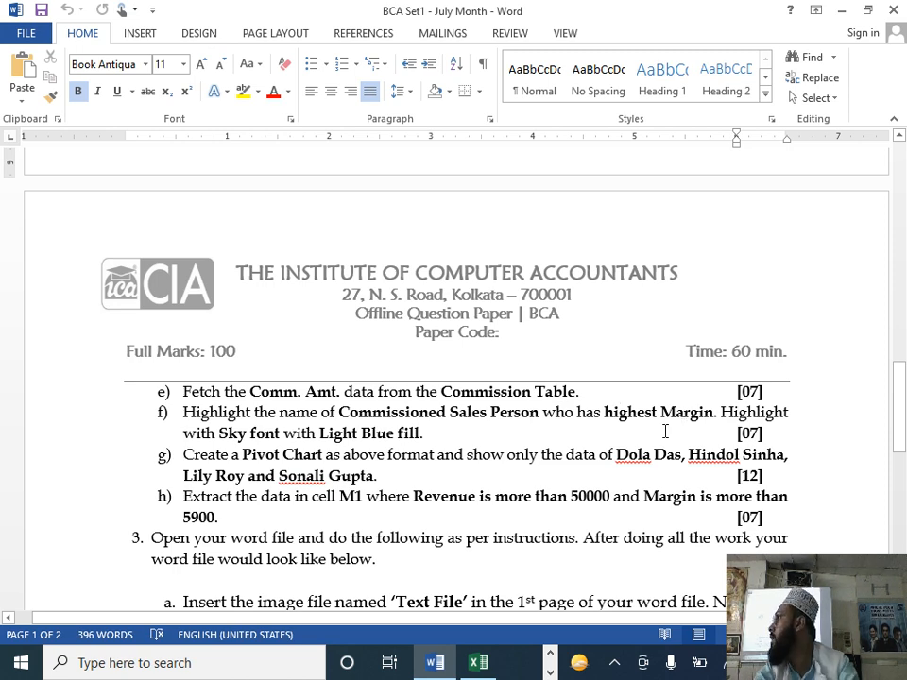
Return to the Excel workbook, select the Commissioned Sales Person names in G2:G101 and start a formula-based conditional formatting rule
{"action": "key", "text": "alt+Tab"}
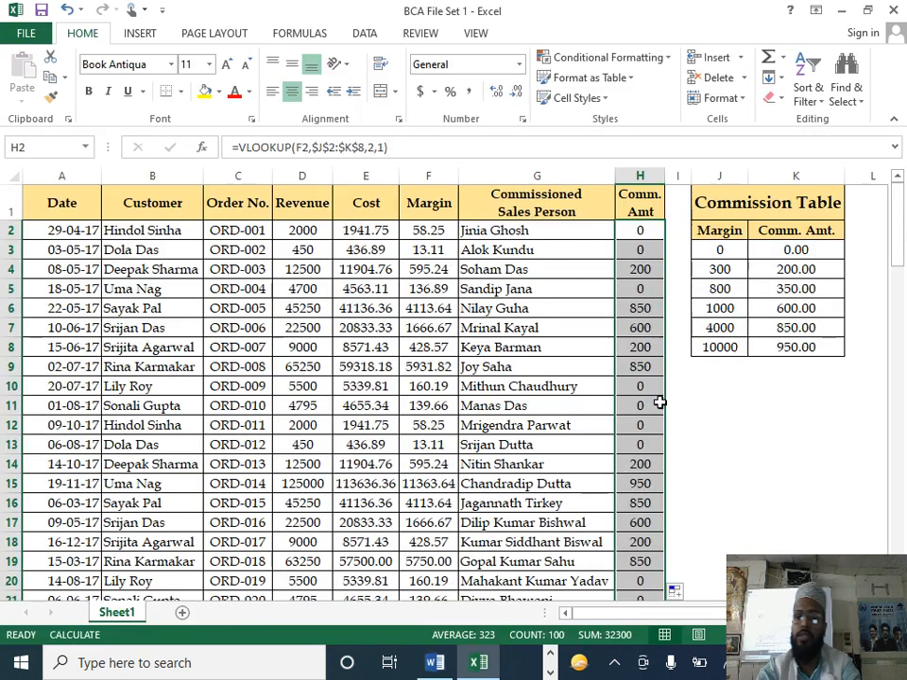
{"action": "left_click", "coordinate": [515, 231]}
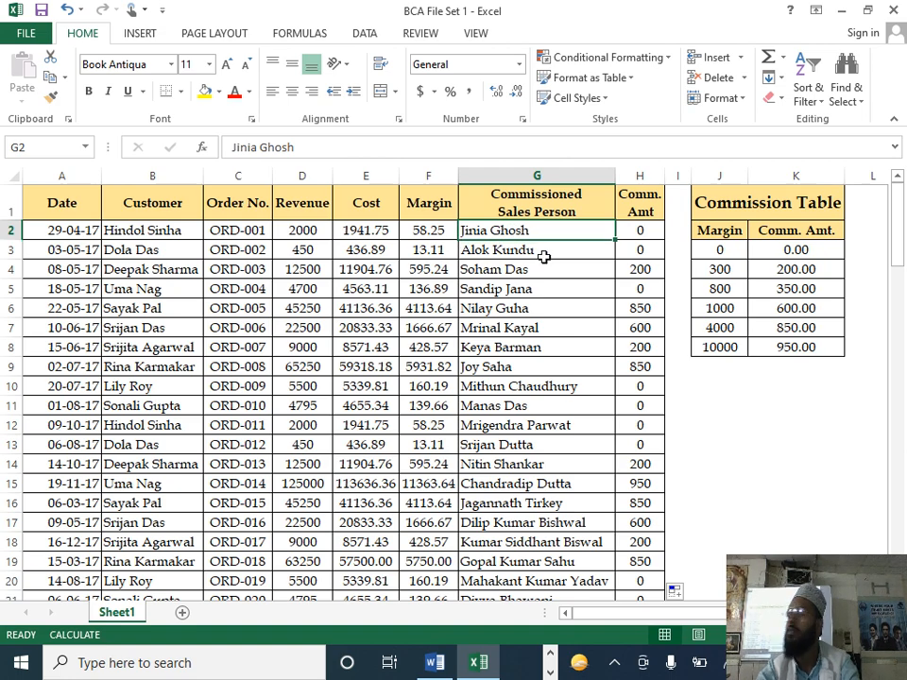
{"action": "key", "text": "ctrl+shift+Down"}
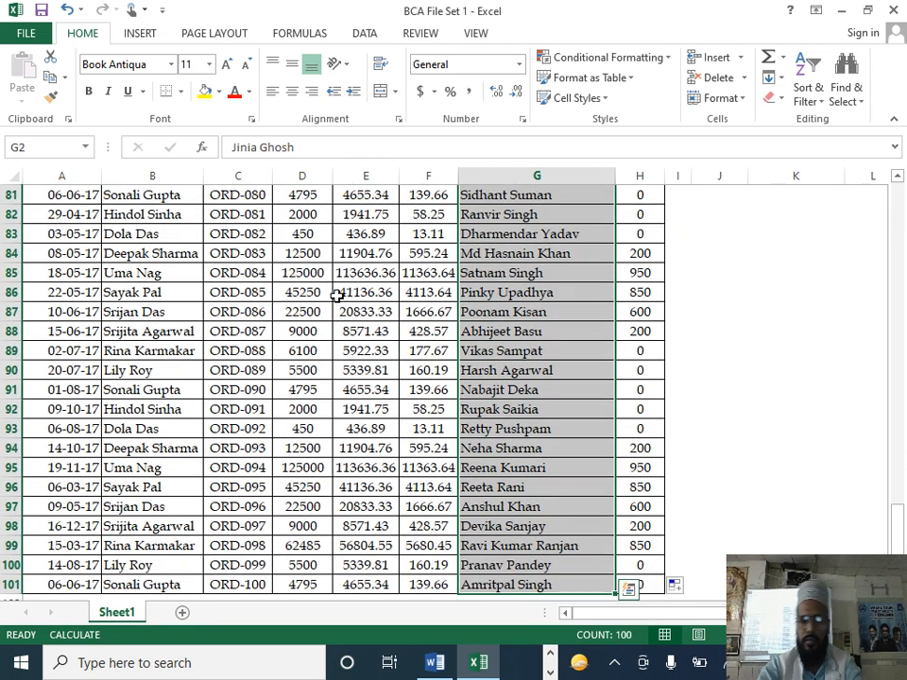
{"action": "scroll", "coordinate": [341, 370], "scroll_direction": "up", "scroll_amount": 10}
{"action": "scroll", "coordinate": [569, 174], "scroll_direction": "up", "scroll_amount": 17}
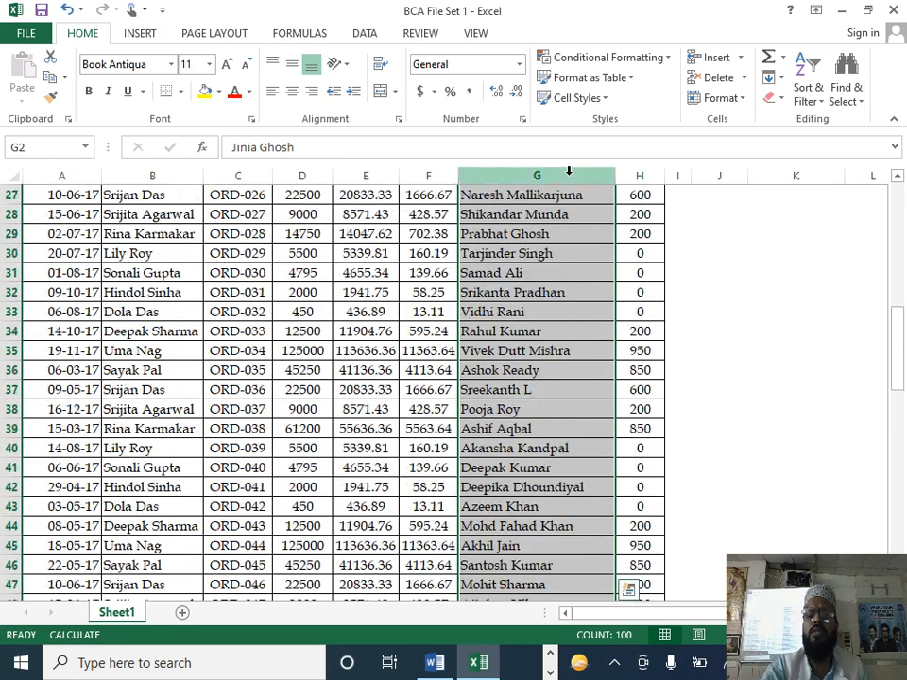
{"action": "left_click", "coordinate": [610, 57]}
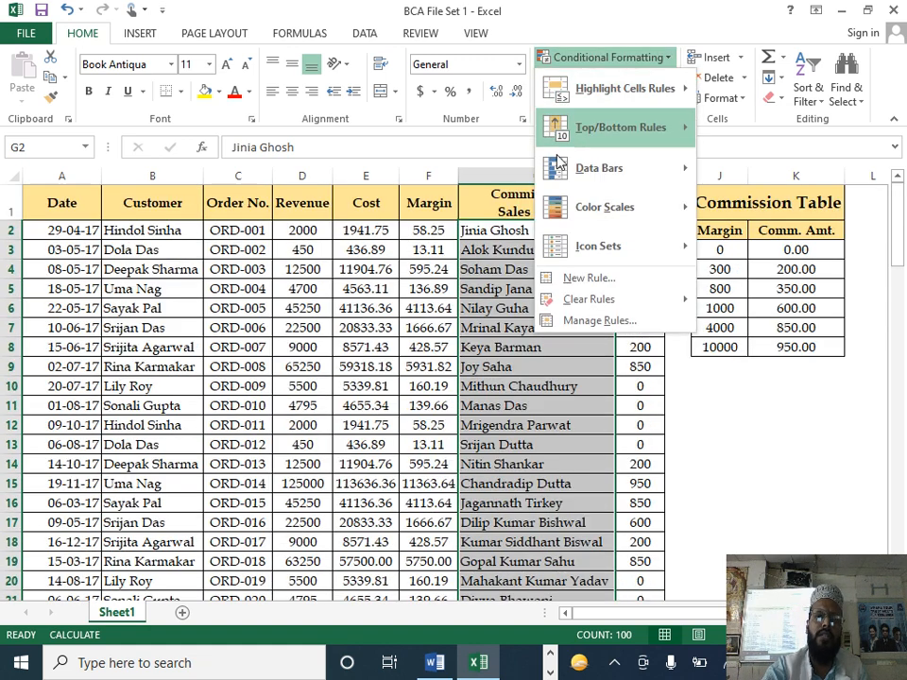
{"action": "left_click", "coordinate": [605, 280]}
{"action": "left_click", "coordinate": [544, 276]}
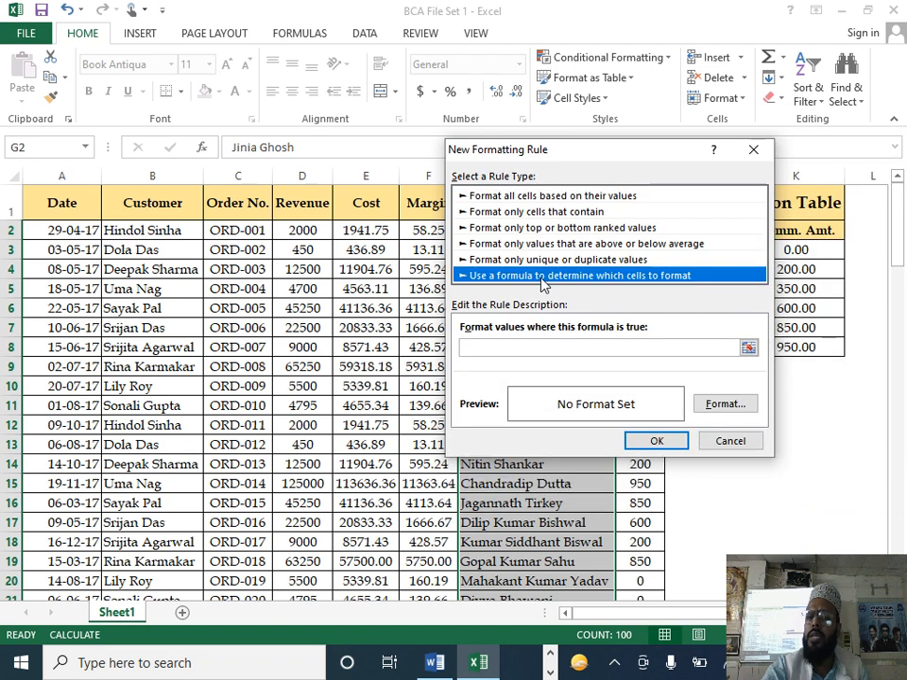
{"action": "left_click_drag", "start_coordinate": [599, 149], "coordinate": [179, 97]}
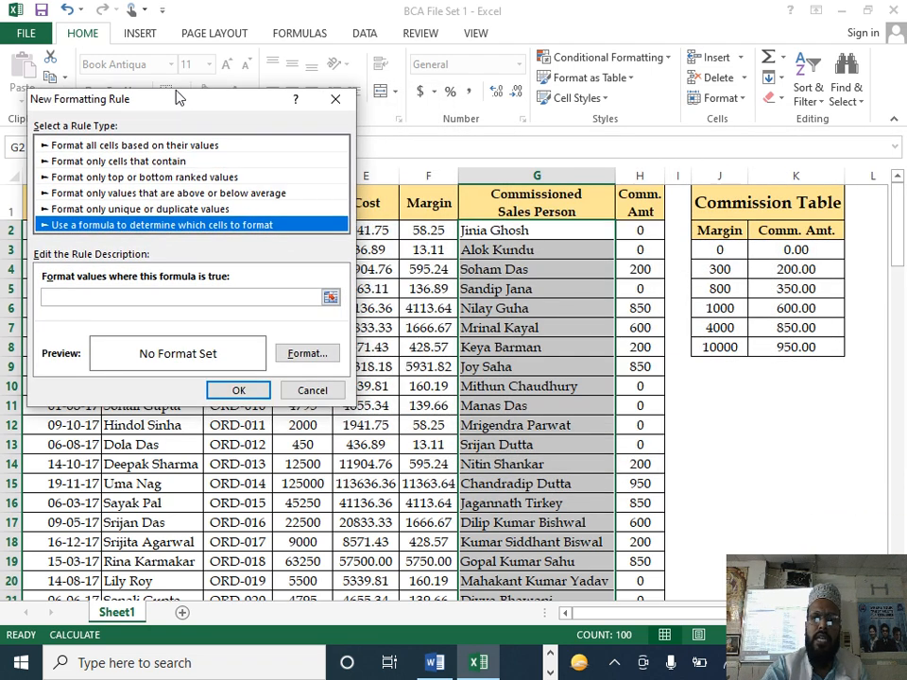
Enter =F2=max($F$2:$F$101) as the rule formula to match the highest Margin
{"action": "left_click", "coordinate": [197, 299]}
{"action": "left_click", "coordinate": [431, 229]}
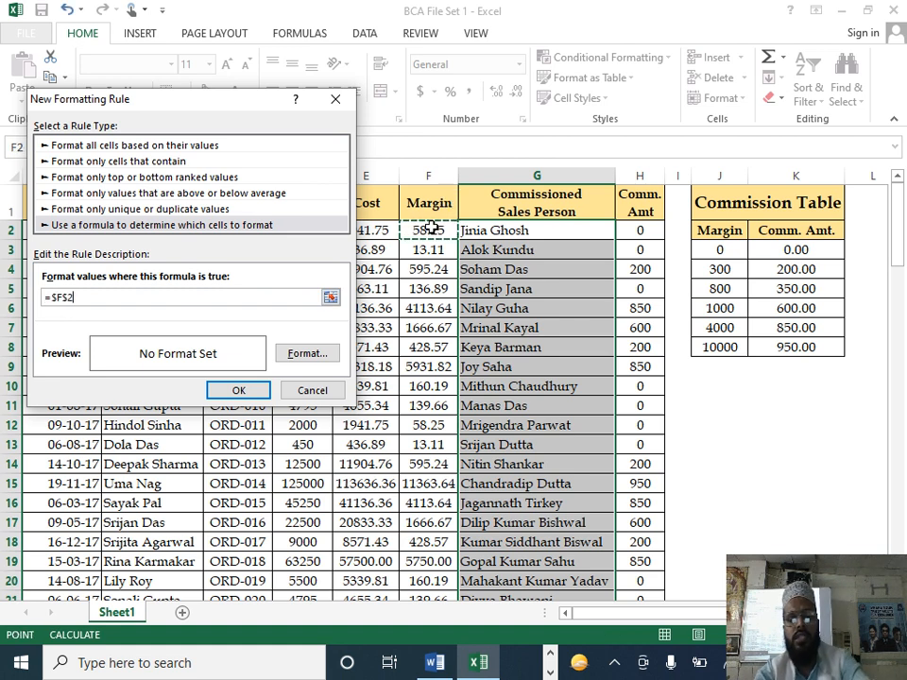
{"action": "key", "text": "F4"}
{"action": "key", "text": "F4"}
{"action": "key", "text": "F4"}
{"action": "type", "text": "="}
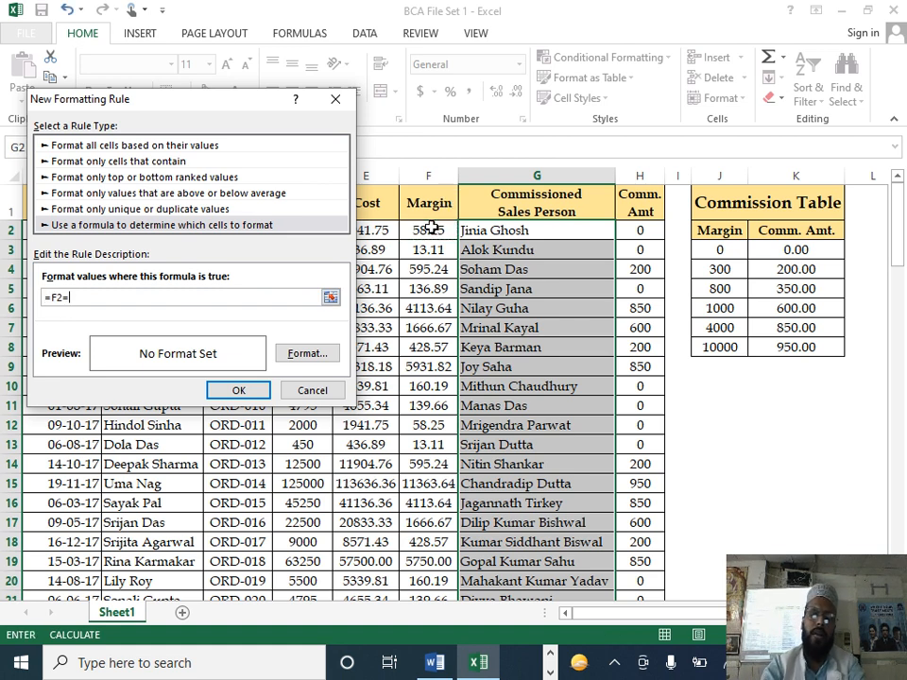
{"action": "type", "text": "max("}
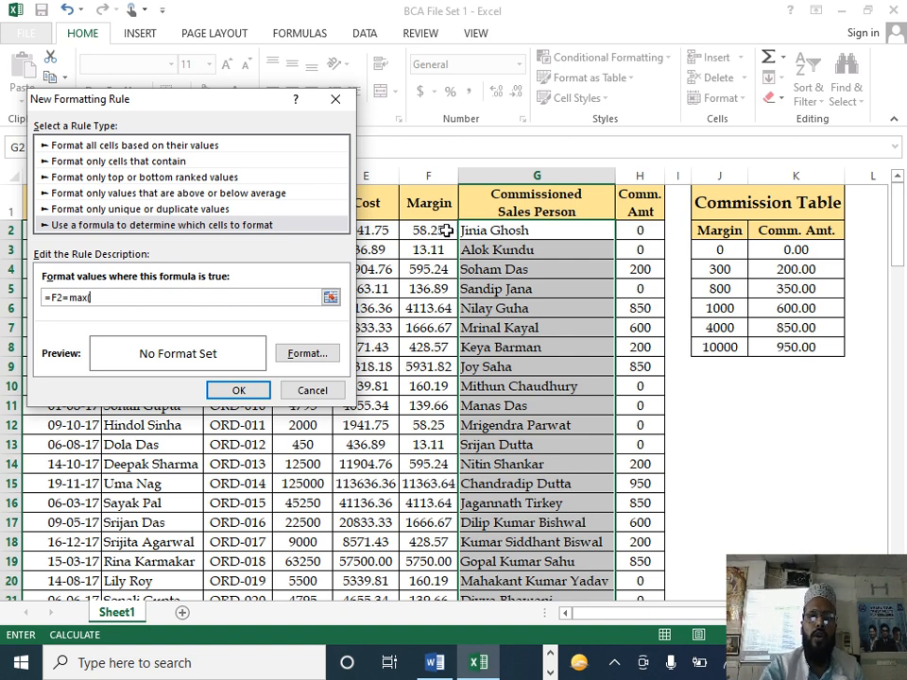
{"action": "left_click", "coordinate": [431, 230]}
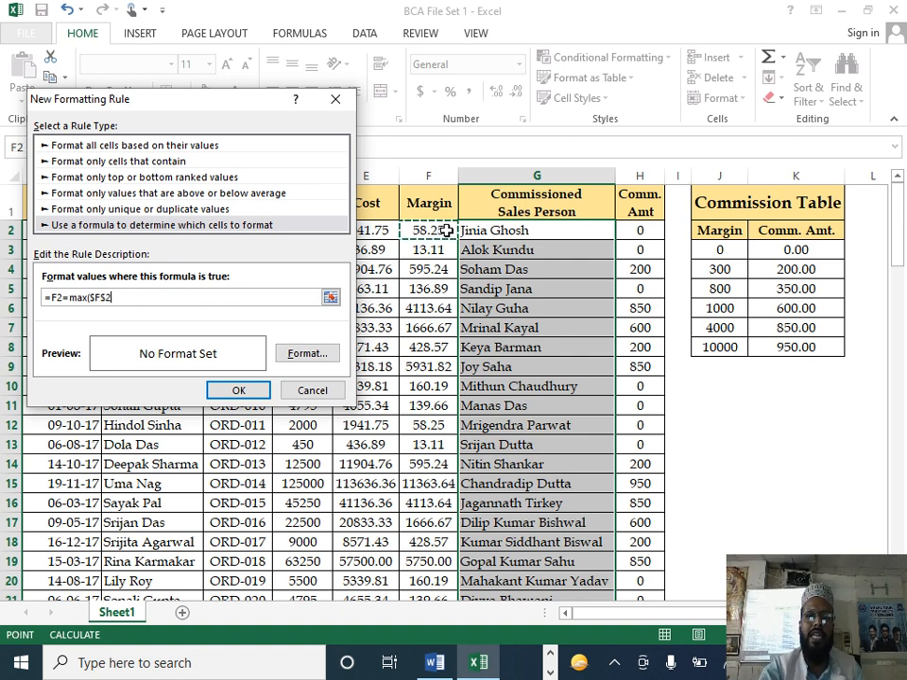
{"action": "key", "text": "ctrl+shift+Down"}
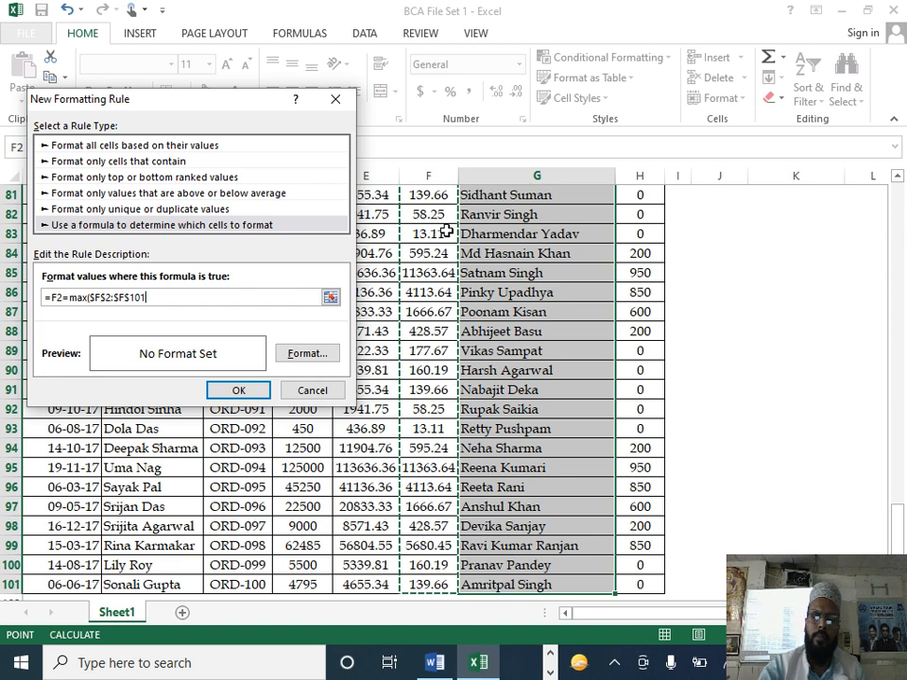
{"action": "type", "text": ")"}
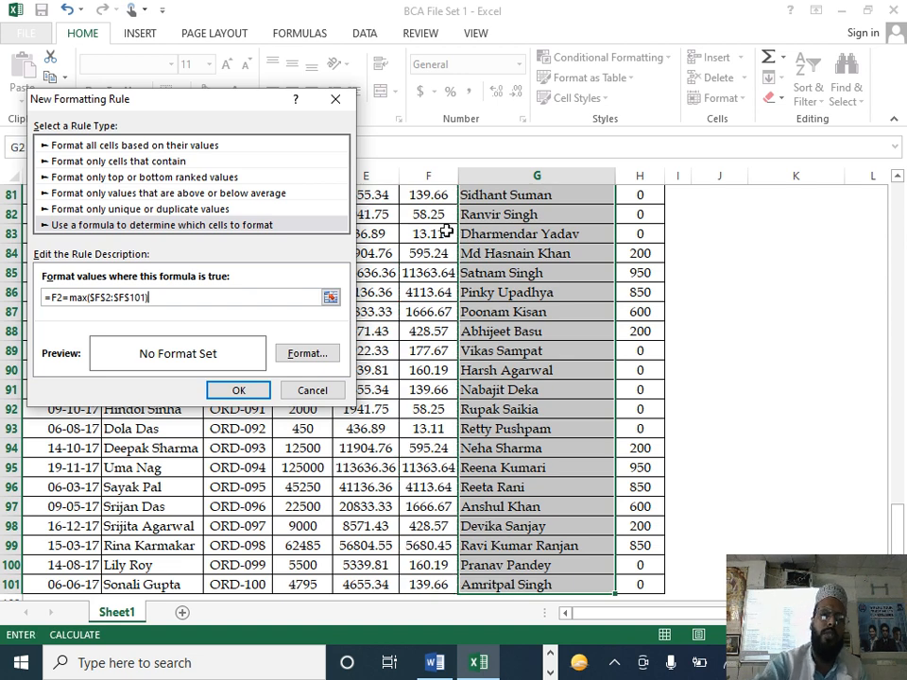
Open the rule's format settings and check the font and fill colours required by instruction f in the Word question paper
{"action": "left_click", "coordinate": [305, 353]}
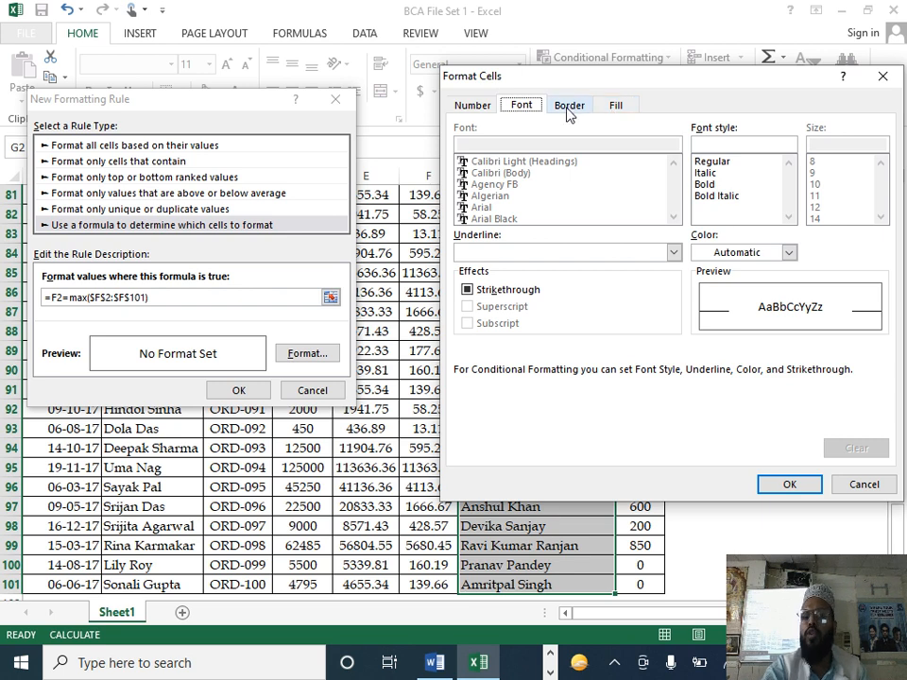
{"action": "key", "text": "alt+Tab"}
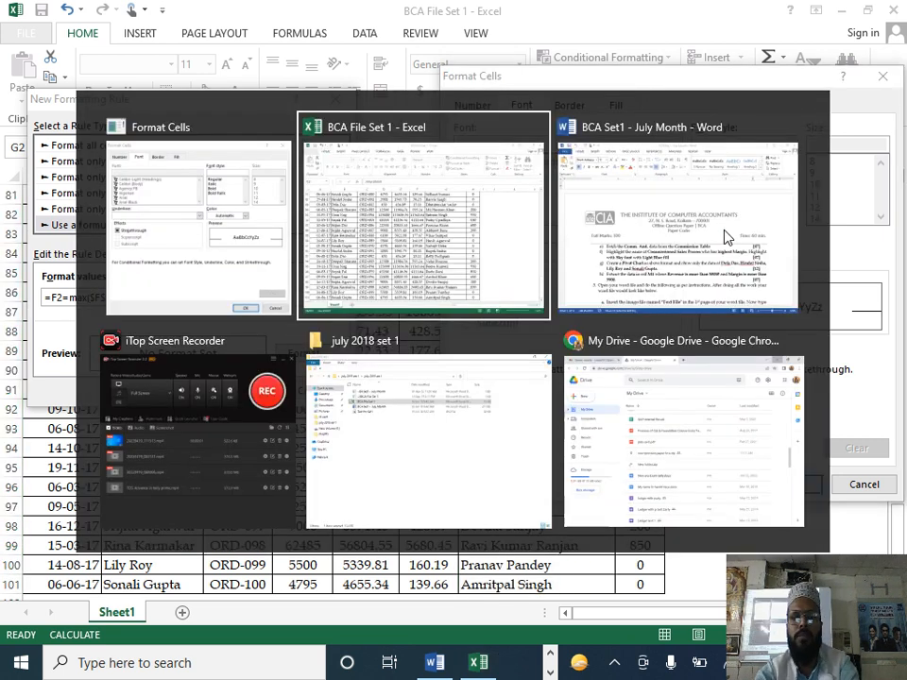
{"action": "left_click", "coordinate": [681, 253]}
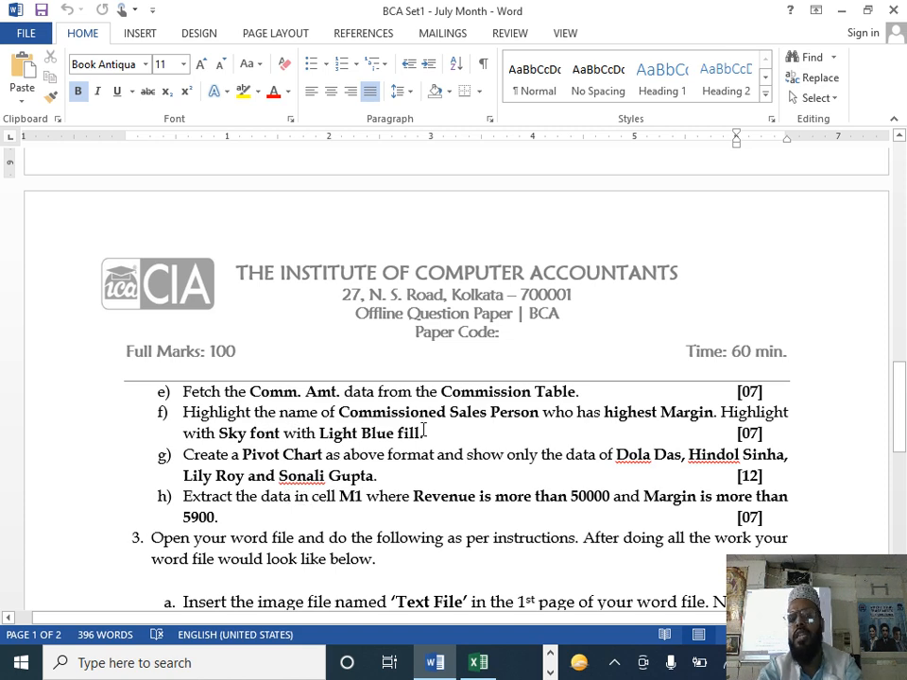
{"action": "key", "text": "alt+Tab"}
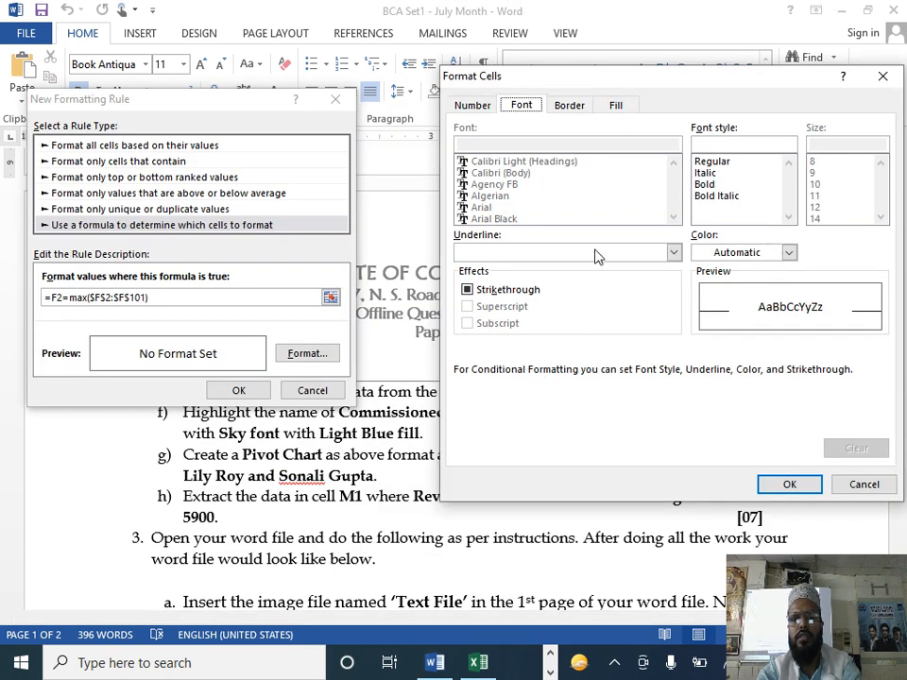
Try a dark blue and a lighter blue theme colour for the rule's font
{"action": "left_click", "coordinate": [788, 252]}
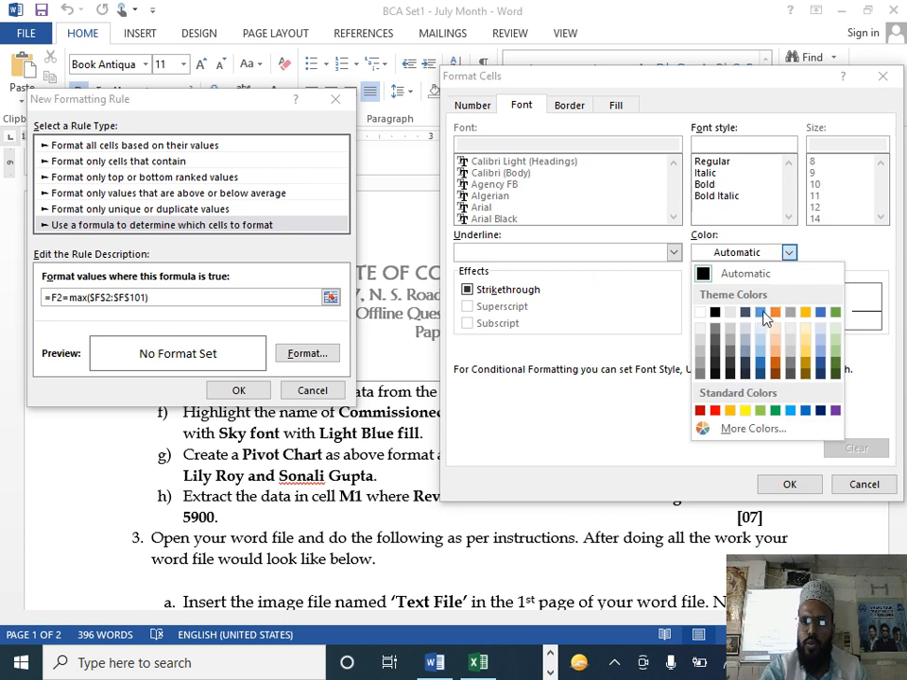
{"action": "left_click", "coordinate": [762, 367]}
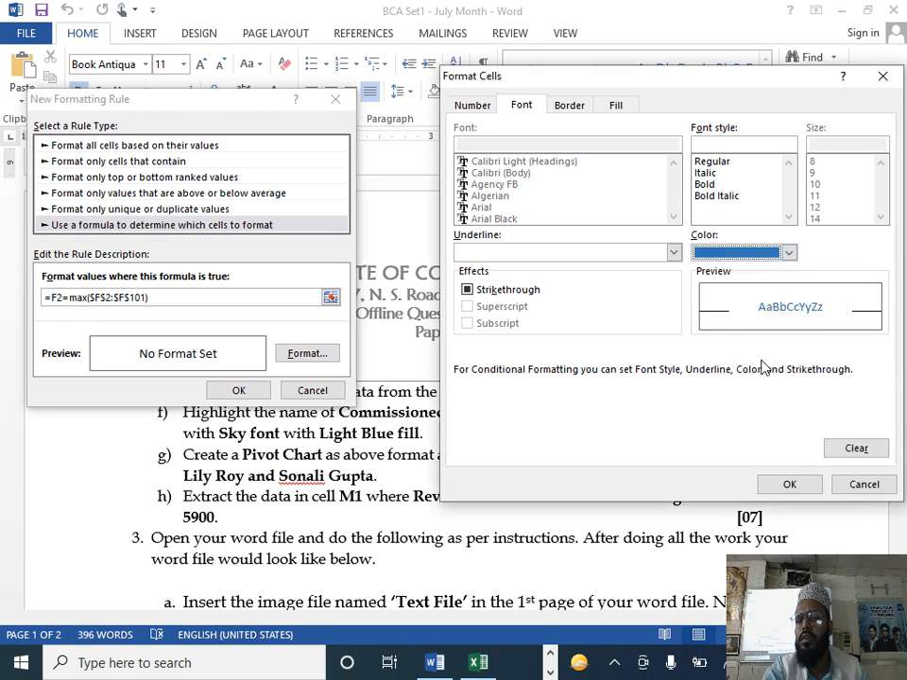
{"action": "left_click", "coordinate": [790, 252]}
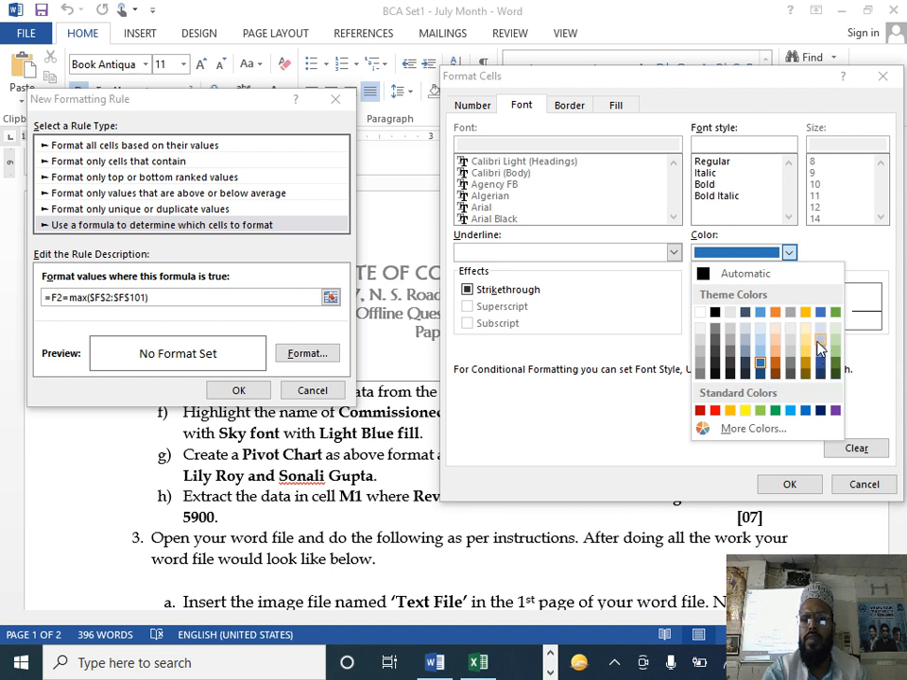
{"action": "left_click", "coordinate": [821, 352]}
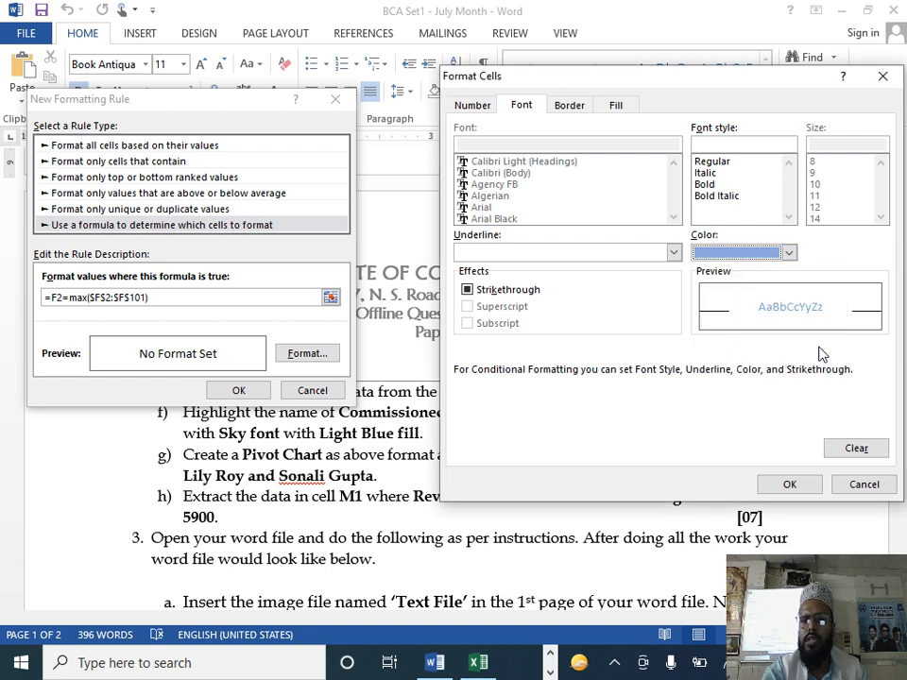
Set the rule's font colour to standard Blue and apply the conditional formatting rule
{"action": "left_click", "coordinate": [788, 253]}
{"action": "left_click", "coordinate": [805, 413]}
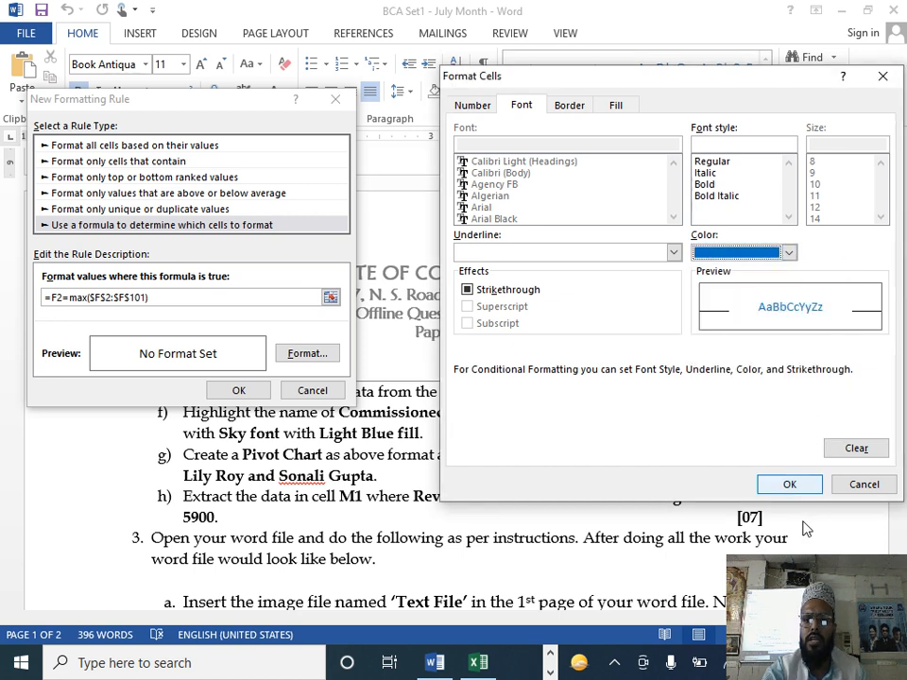
{"action": "left_click", "coordinate": [790, 484]}
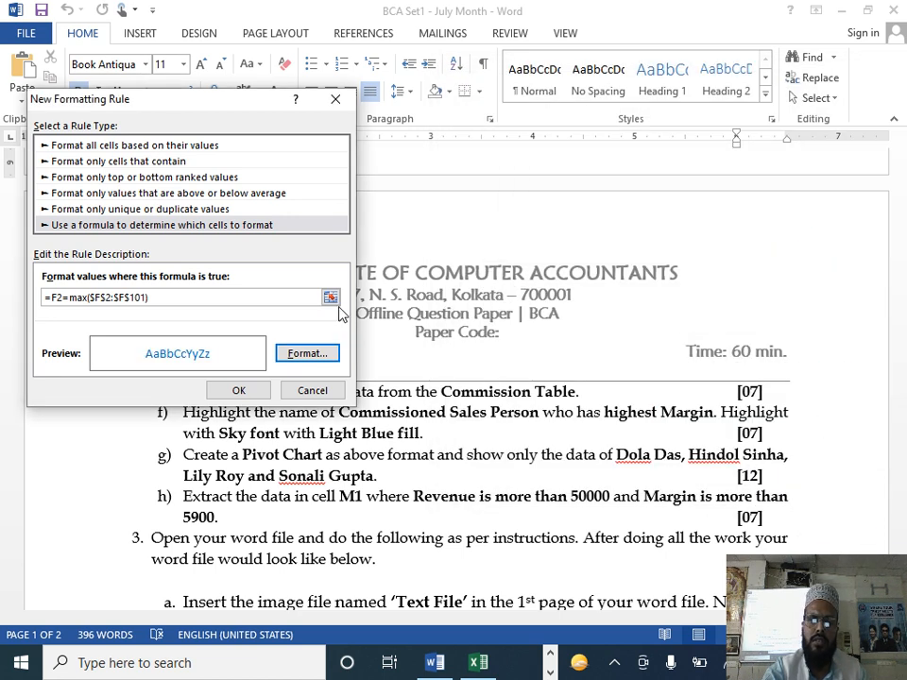
{"action": "left_click", "coordinate": [241, 390]}
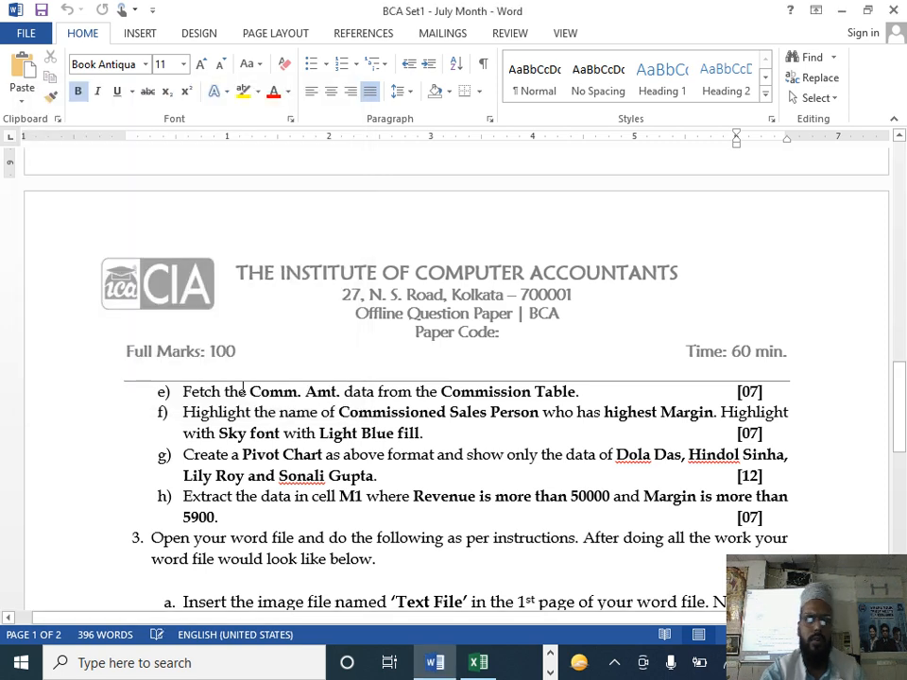
Switch back to the Excel workbook and review which names the rule highlights throughout the Commissioned Sales Person column
{"action": "key", "text": "alt+Tab"}
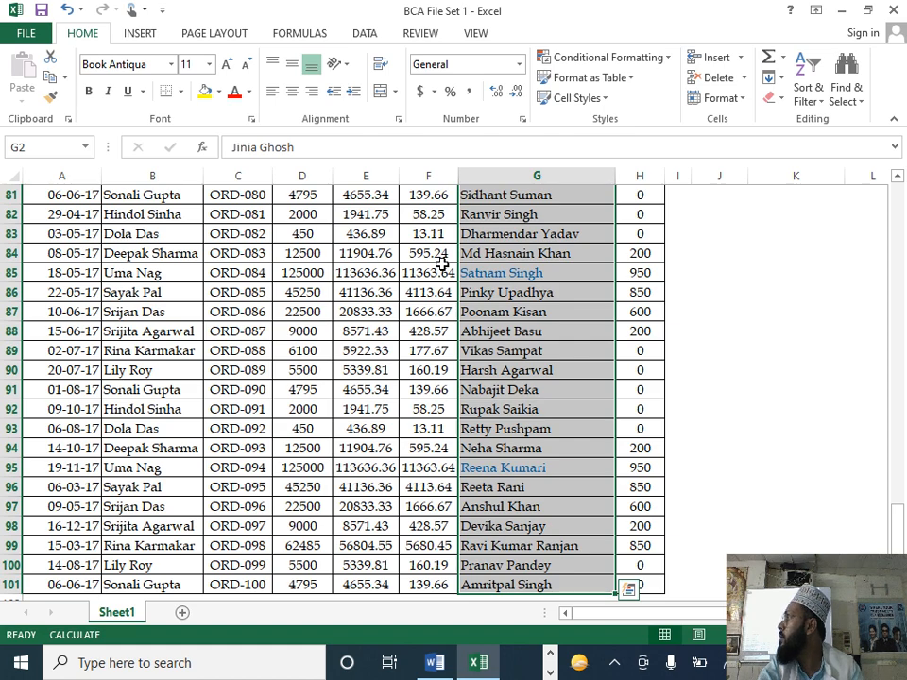
{"action": "left_click", "coordinate": [522, 370]}
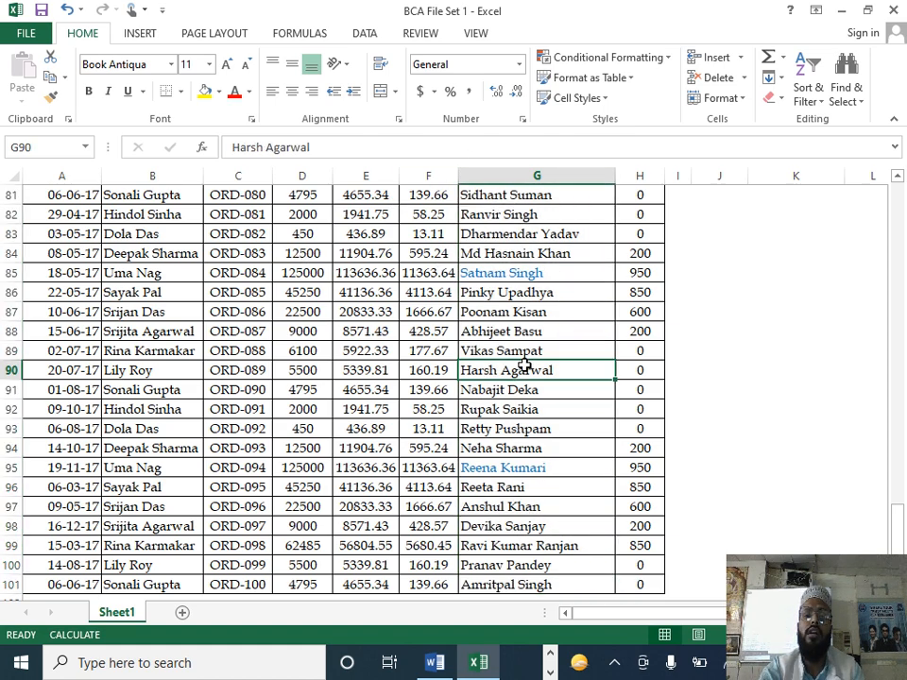
{"action": "scroll", "coordinate": [518, 373], "scroll_direction": "up", "scroll_amount": 2}
{"action": "scroll", "coordinate": [515, 376], "scroll_direction": "up", "scroll_amount": 1}
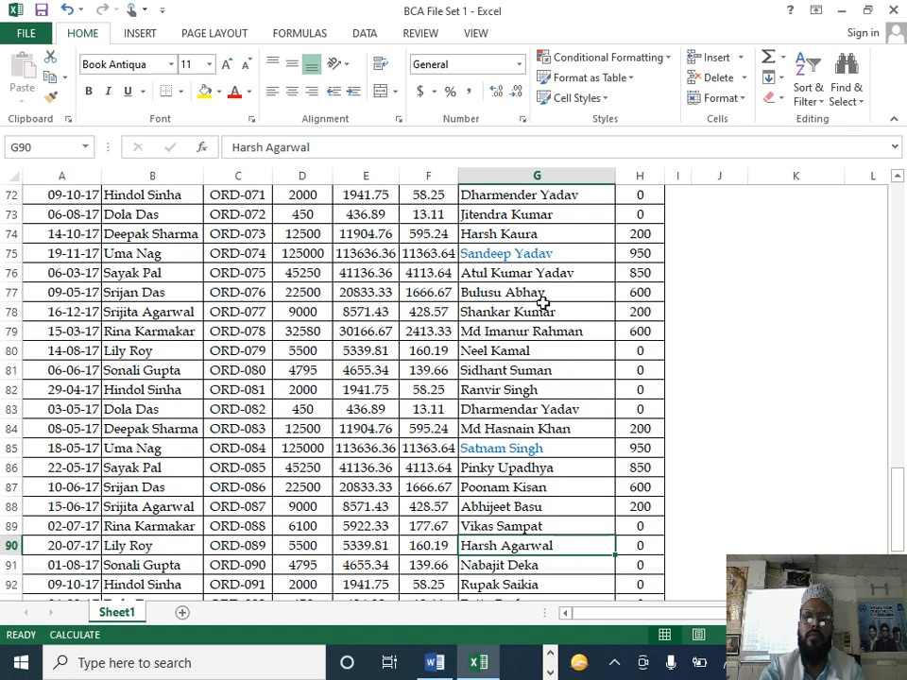
{"action": "scroll", "coordinate": [594, 330], "scroll_direction": "up", "scroll_amount": 8}
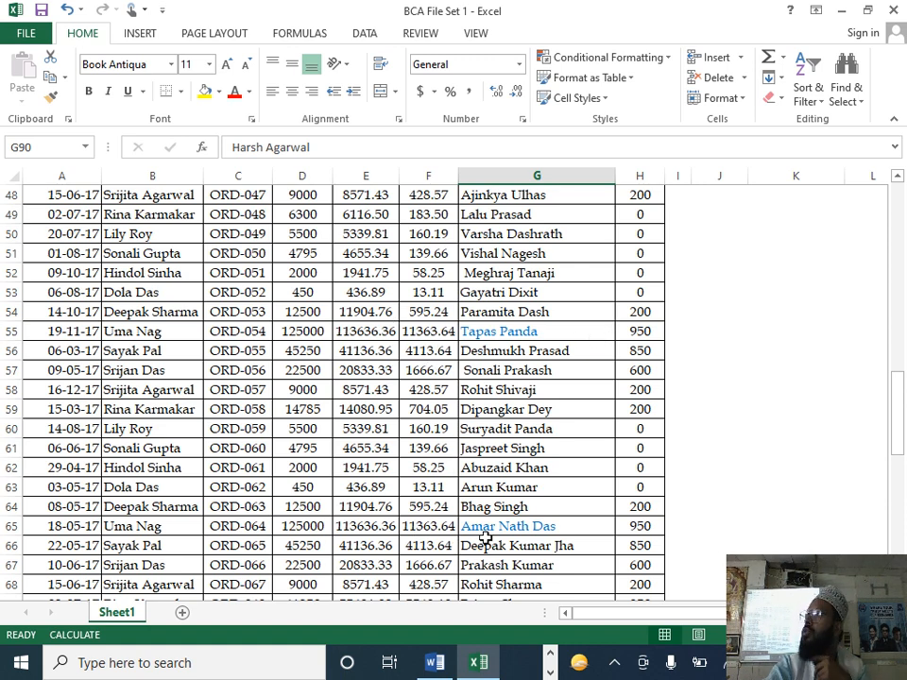
{"action": "scroll", "coordinate": [485, 537], "scroll_direction": "up", "scroll_amount": 16}
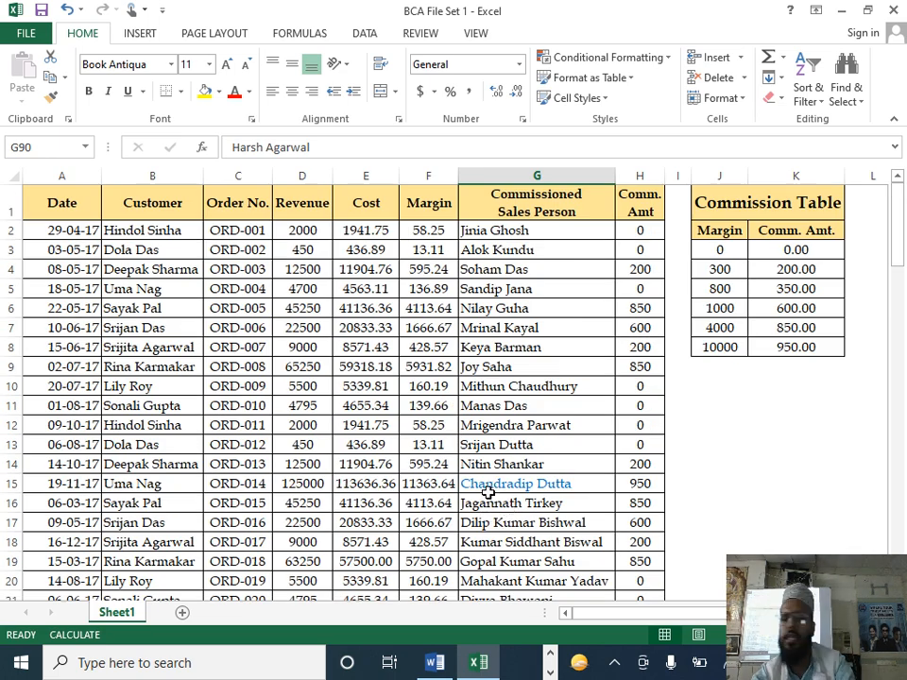
Compare the highlighted sales person in the Word sample image with the Excel sheet and examine the Margin formula in F2
{"action": "key", "text": "alt+Tab"}
{"action": "scroll", "coordinate": [543, 454], "scroll_direction": "up", "scroll_amount": 5}
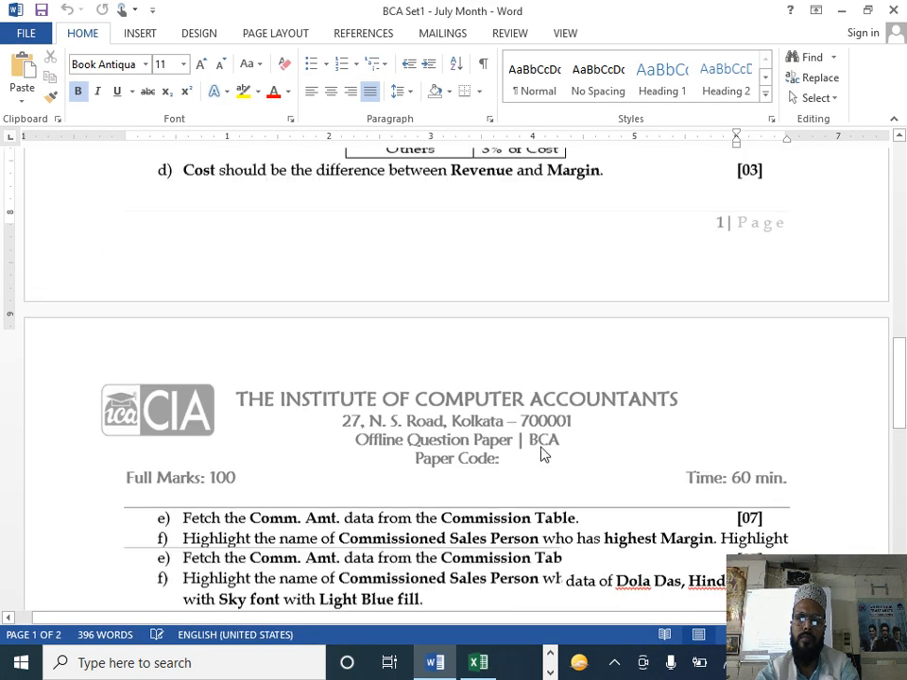
{"action": "scroll", "coordinate": [543, 455], "scroll_direction": "up", "scroll_amount": 8}
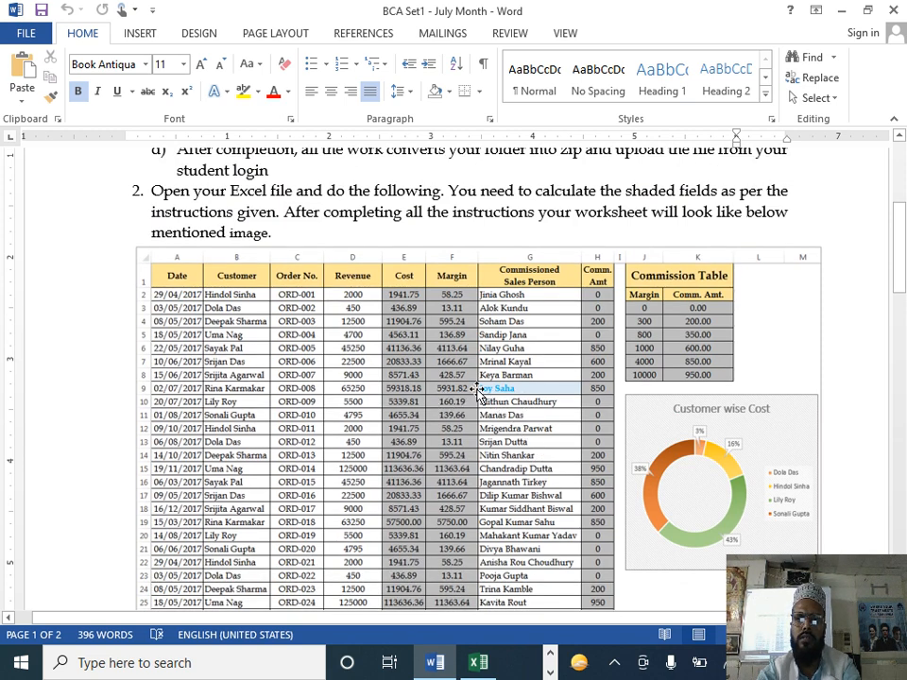
{"action": "key", "text": "alt+Tab"}
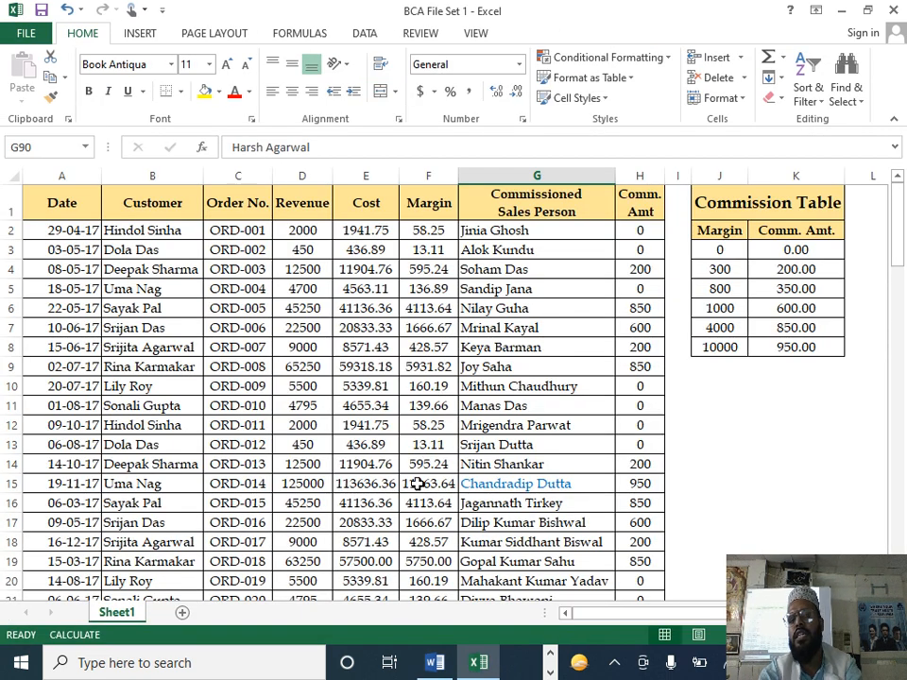
{"action": "left_click", "coordinate": [415, 231]}
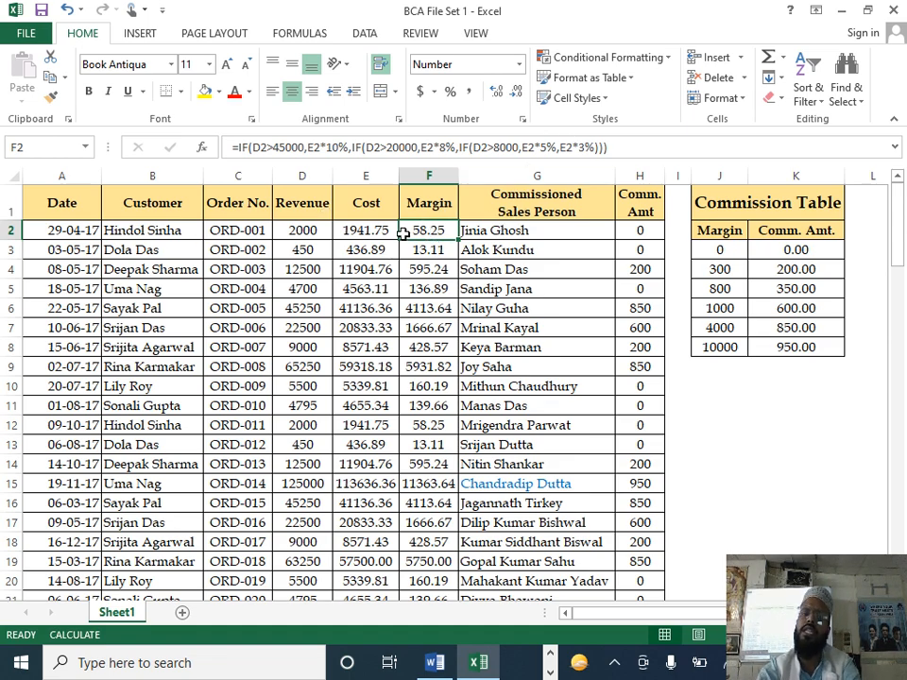
{"action": "scroll", "coordinate": [501, 348], "scroll_direction": "down", "scroll_amount": 2}
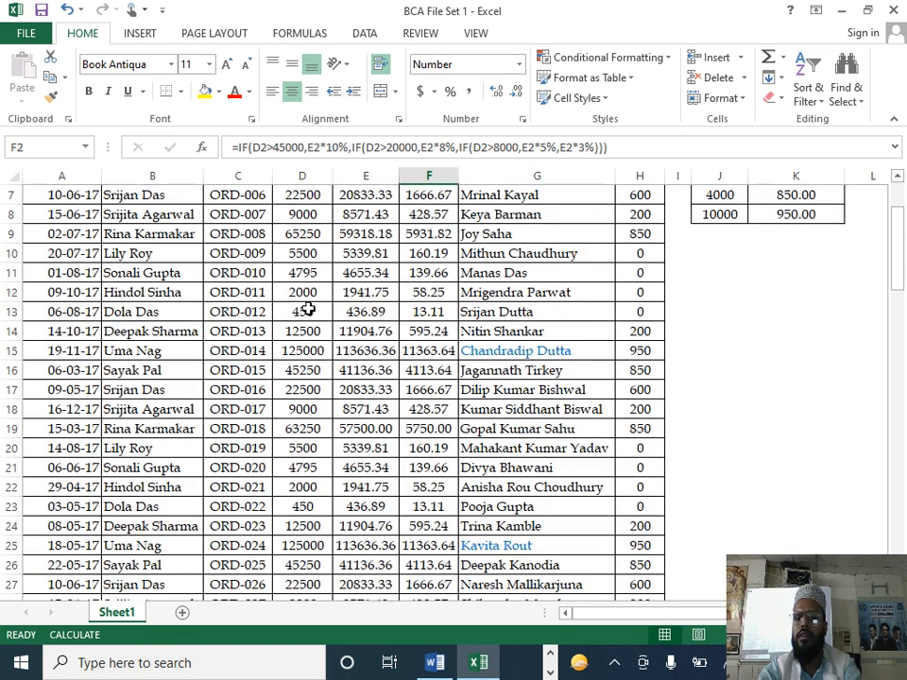
{"action": "scroll", "coordinate": [431, 328], "scroll_direction": "up", "scroll_amount": 2}
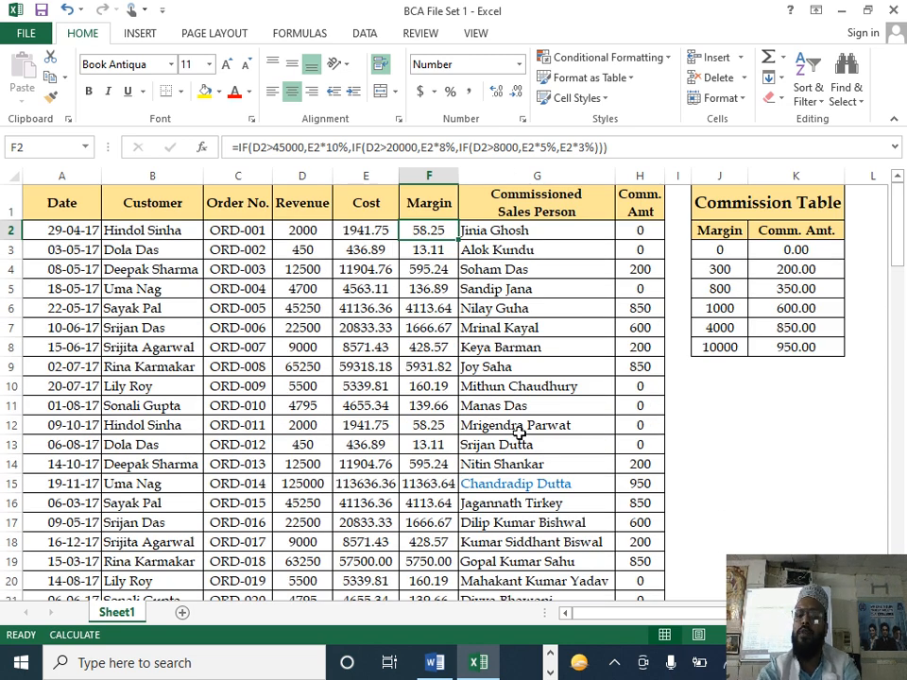
Switch to the Word question paper and read the Pivot Chart task together with its sample doughnut chart
{"action": "mouse_move", "coordinate": [434, 661]}
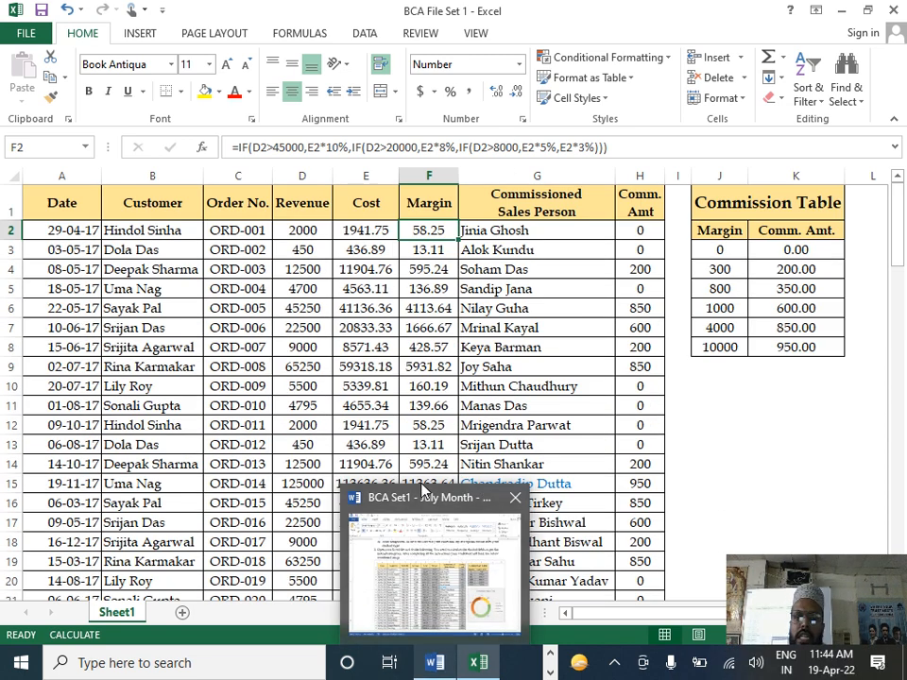
{"action": "left_click", "coordinate": [469, 464]}
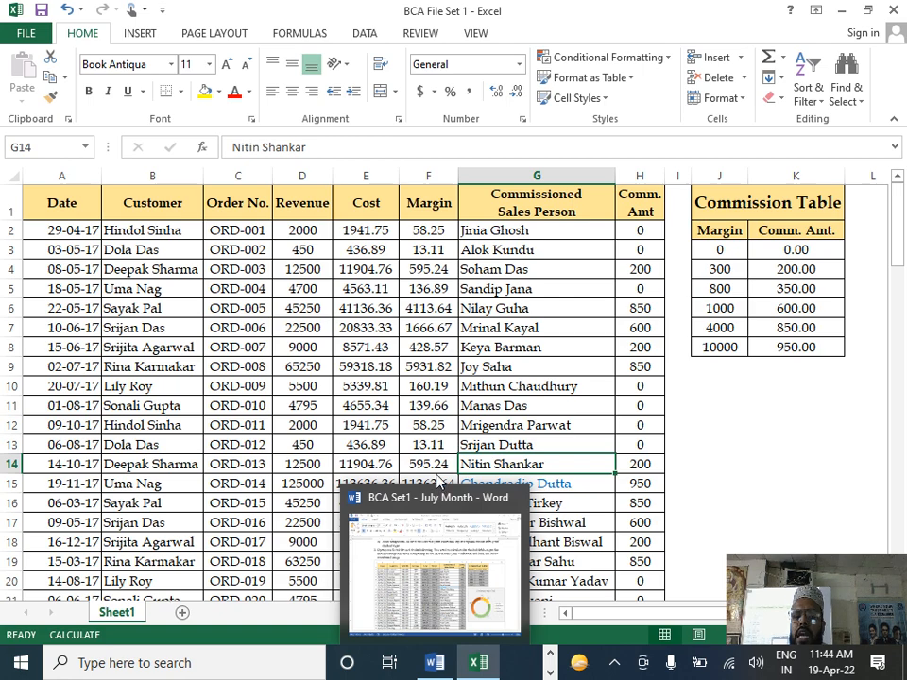
{"action": "left_click", "coordinate": [452, 382]}
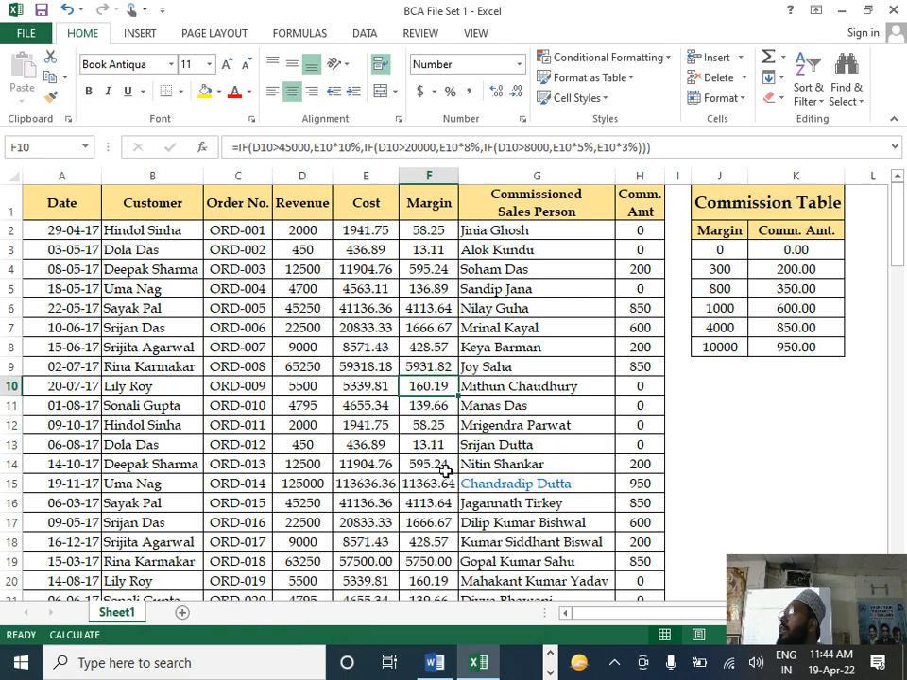
{"action": "key", "text": "alt+Tab"}
{"action": "scroll", "coordinate": [427, 471], "scroll_direction": "down", "scroll_amount": 10}
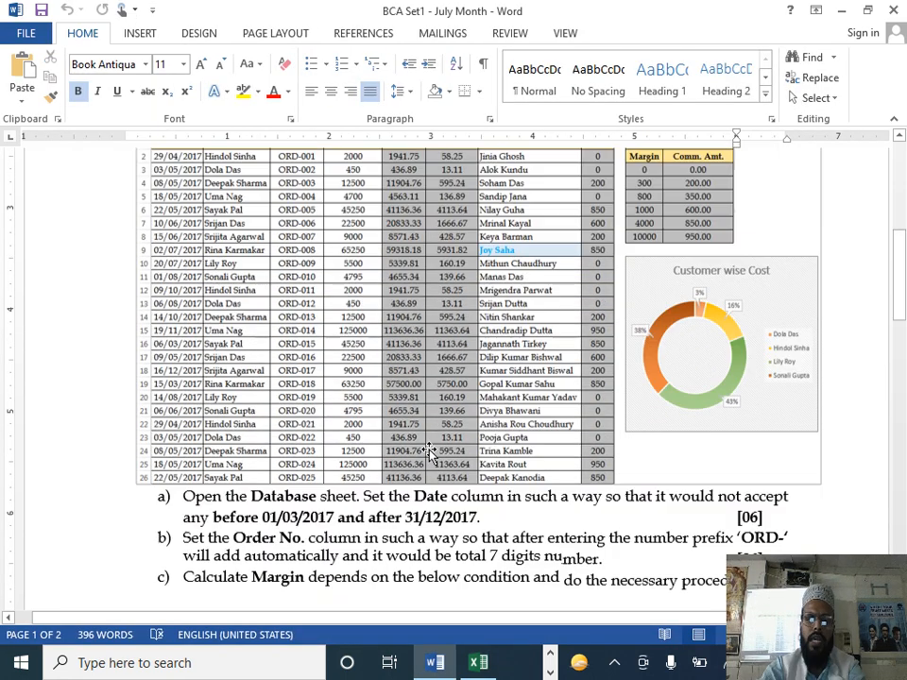
{"action": "scroll", "coordinate": [427, 471], "scroll_direction": "down", "scroll_amount": 9}
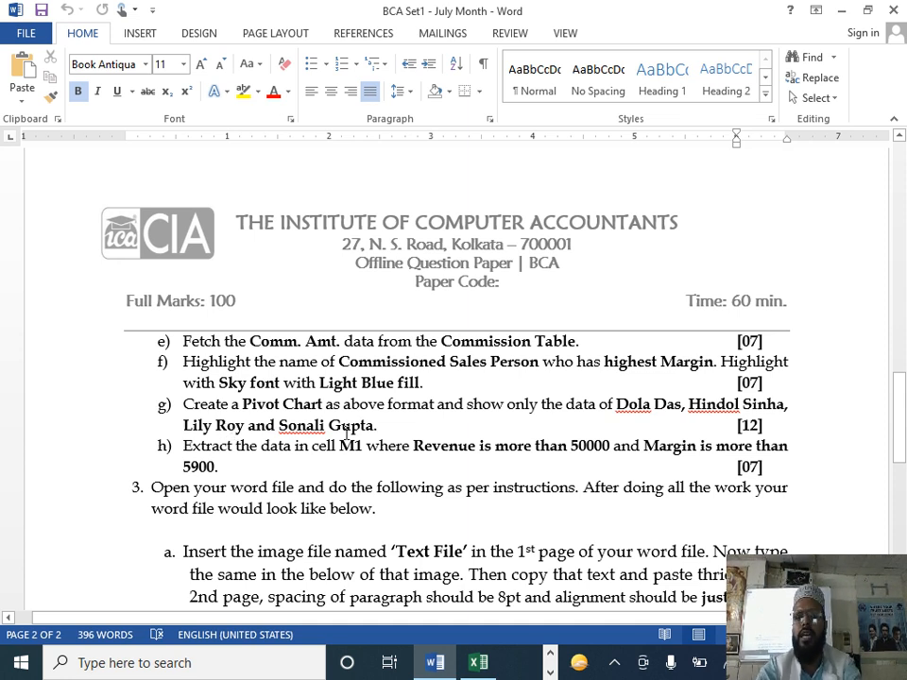
{"action": "scroll", "coordinate": [606, 302], "scroll_direction": "up", "scroll_amount": 15}
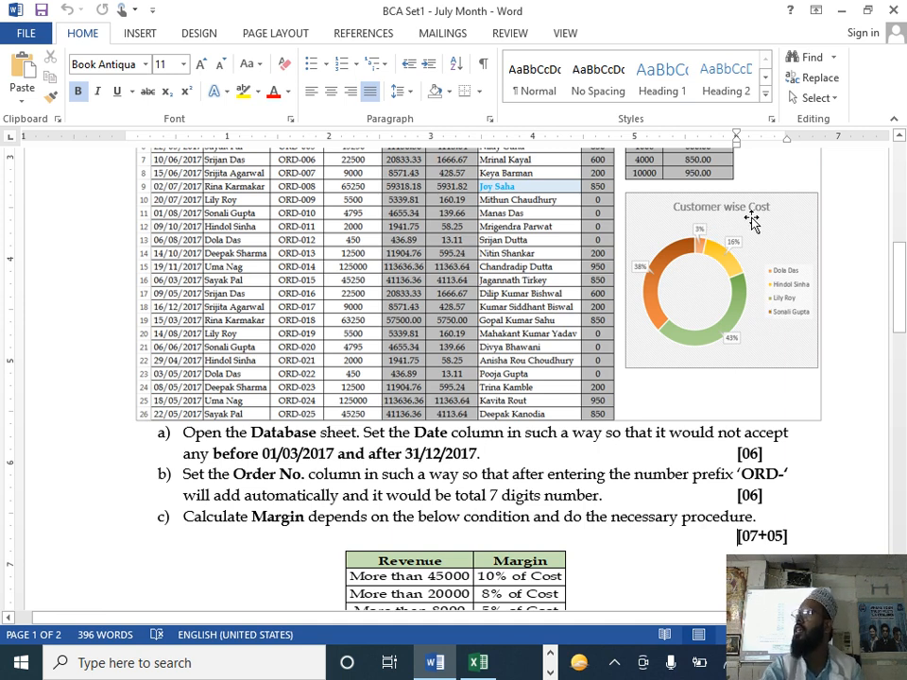
Switch back to Excel and insert a PivotChart from the data range A1:H101, placed on the existing worksheet at J10
{"action": "key", "text": "alt+Tab"}
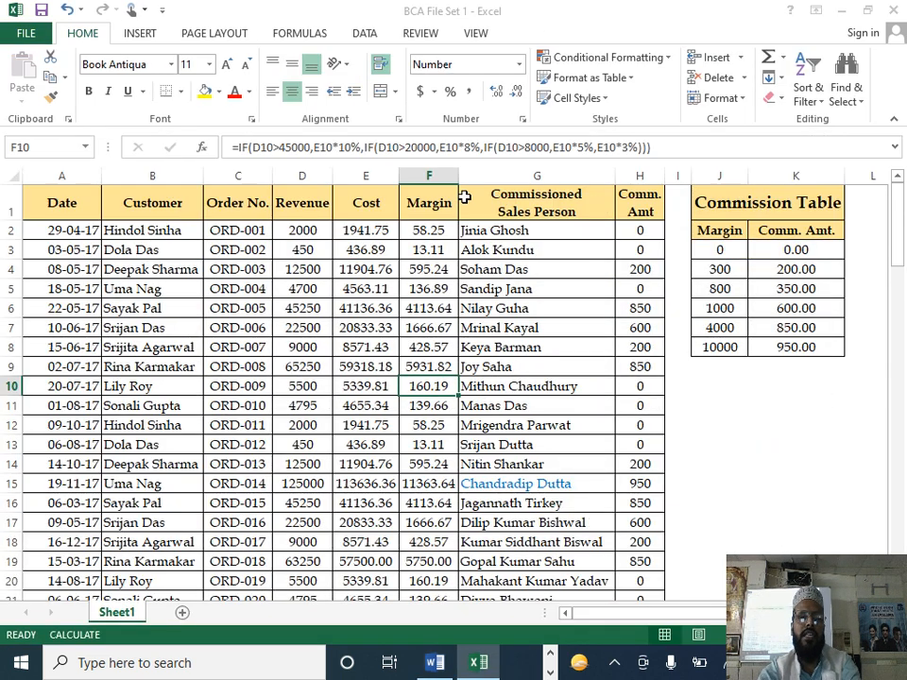
{"action": "left_click", "coordinate": [77, 202]}
{"action": "key", "text": "ctrl+shift+Right"}
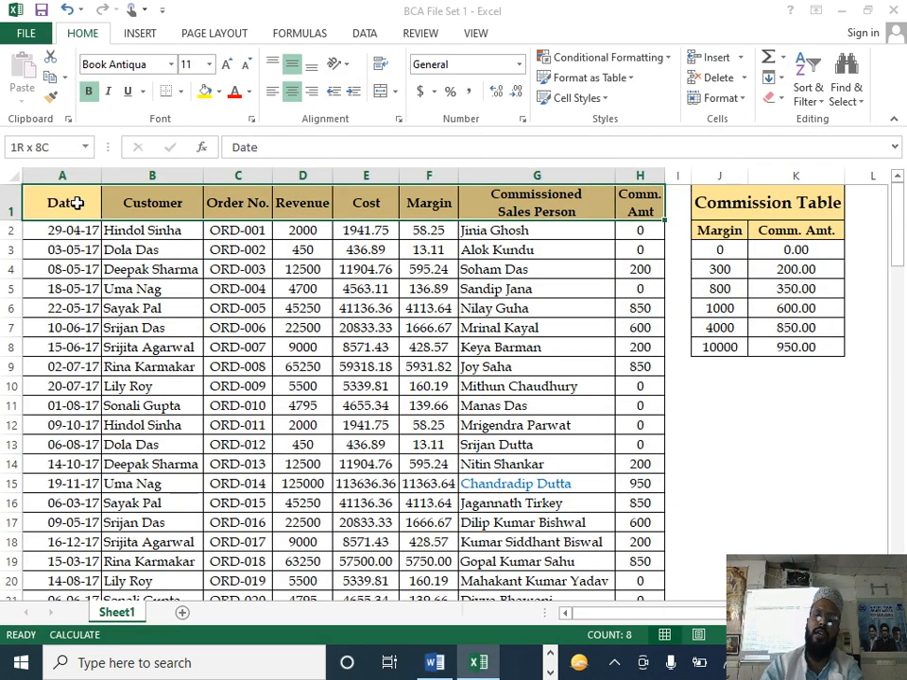
{"action": "key", "text": "ctrl+shift+Down"}
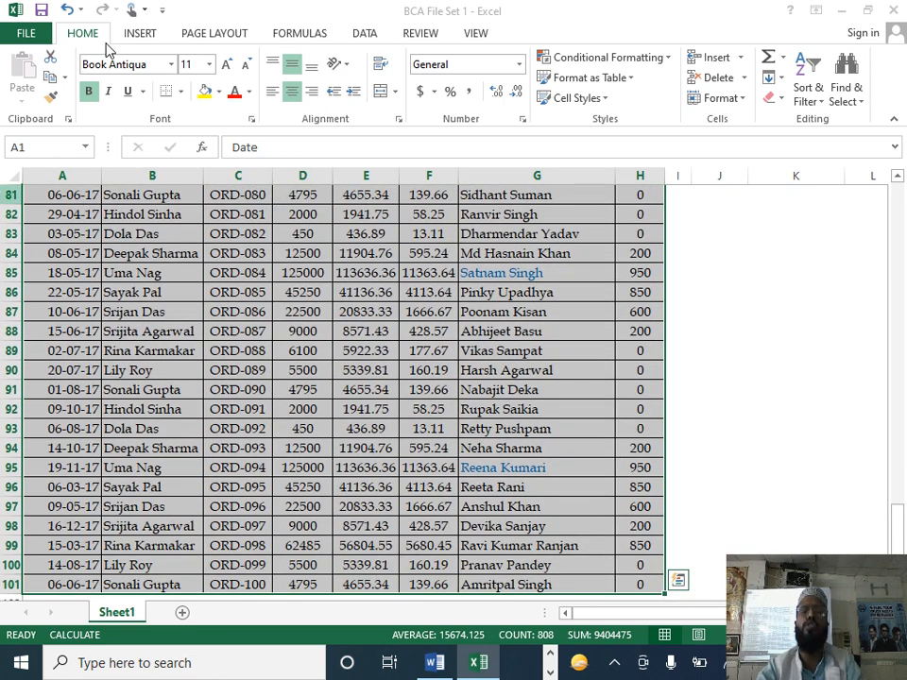
{"action": "left_click", "coordinate": [139, 35]}
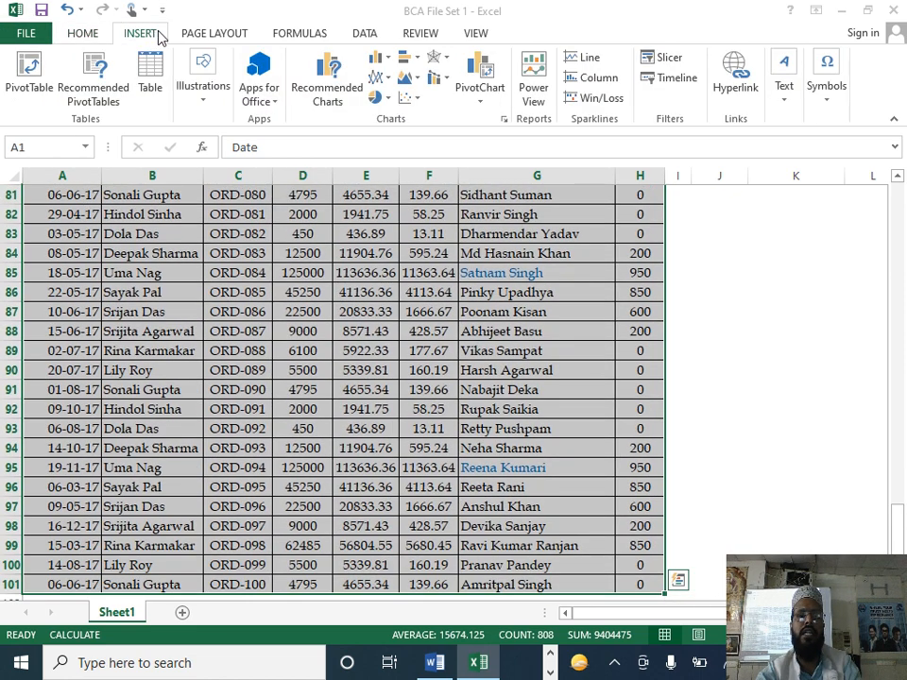
{"action": "left_click", "coordinate": [480, 99]}
{"action": "left_click", "coordinate": [515, 122]}
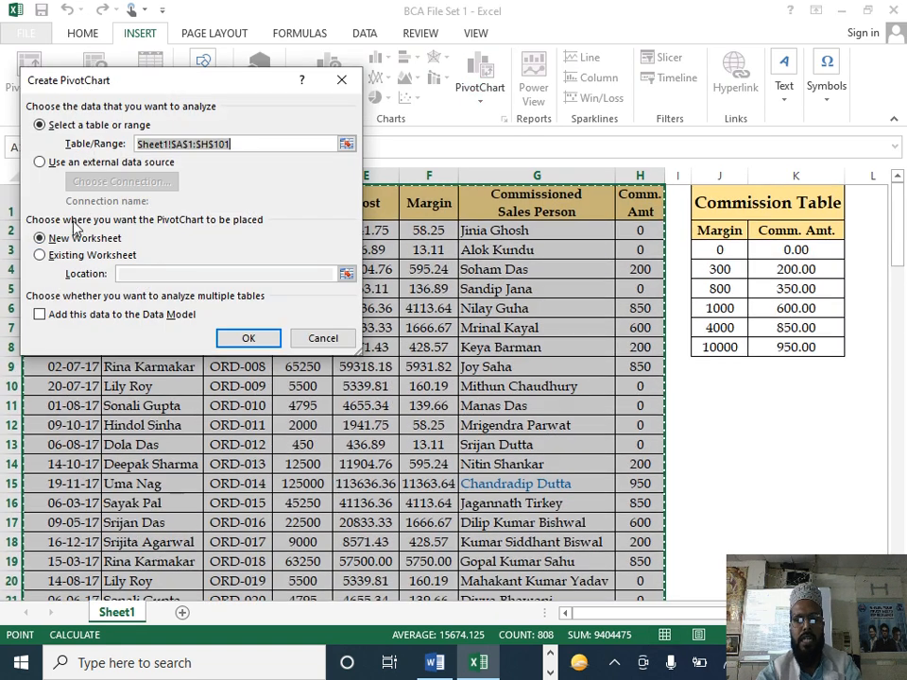
{"action": "left_click", "coordinate": [83, 255]}
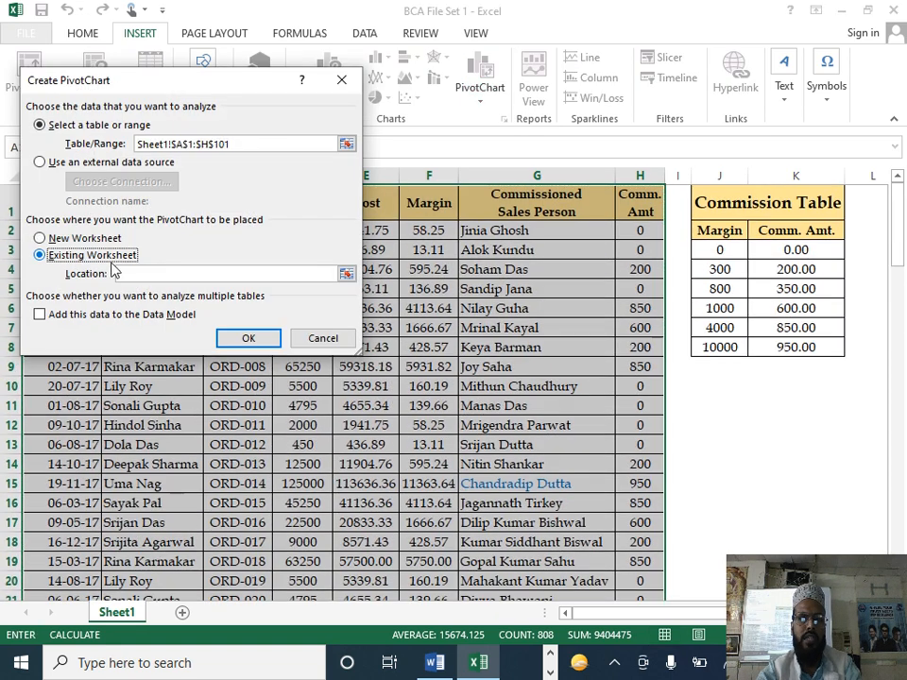
{"action": "left_click", "coordinate": [718, 393]}
{"action": "left_click", "coordinate": [249, 338]}
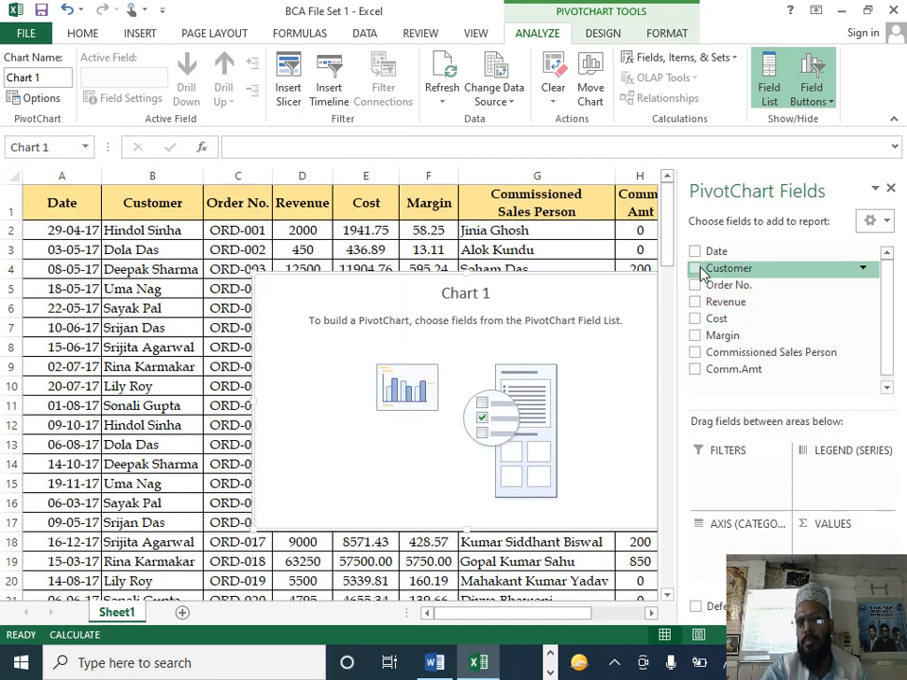
Add the Customer and Cost fields to the PivotChart and close the field list
{"action": "left_click", "coordinate": [699, 269]}
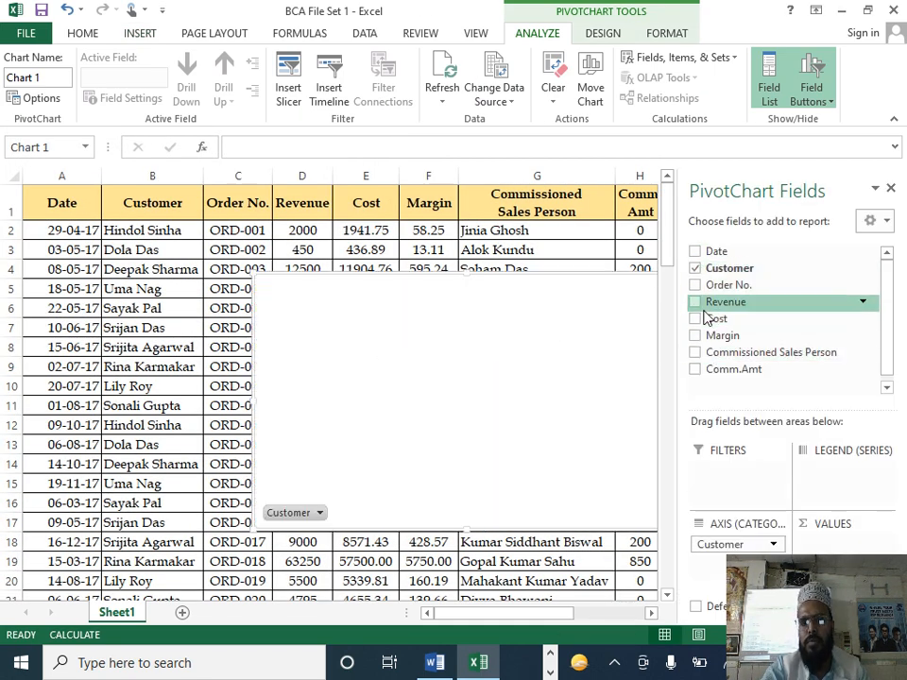
{"action": "left_click", "coordinate": [696, 320]}
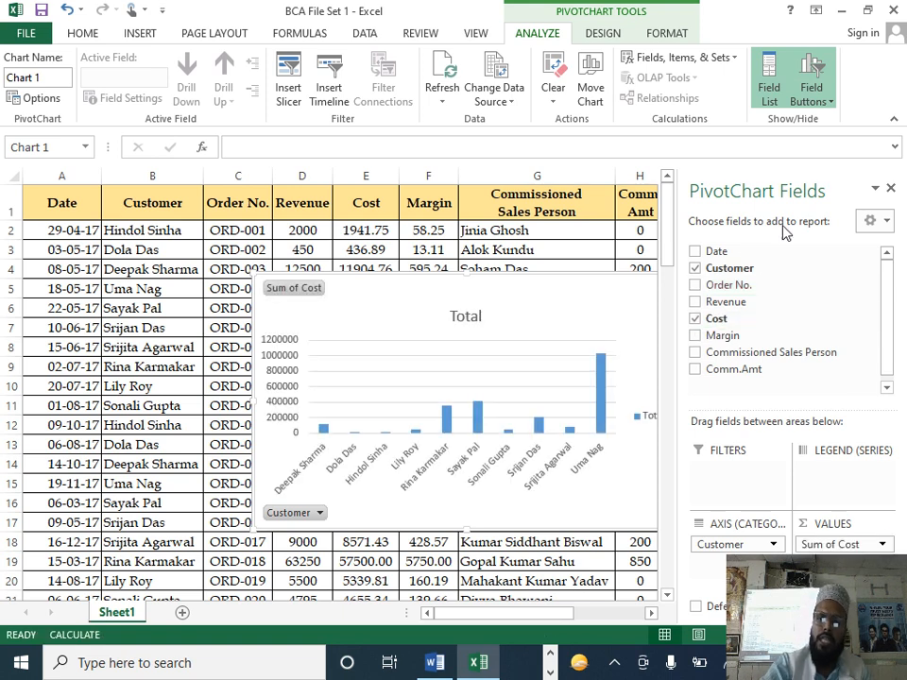
{"action": "left_click", "coordinate": [890, 187]}
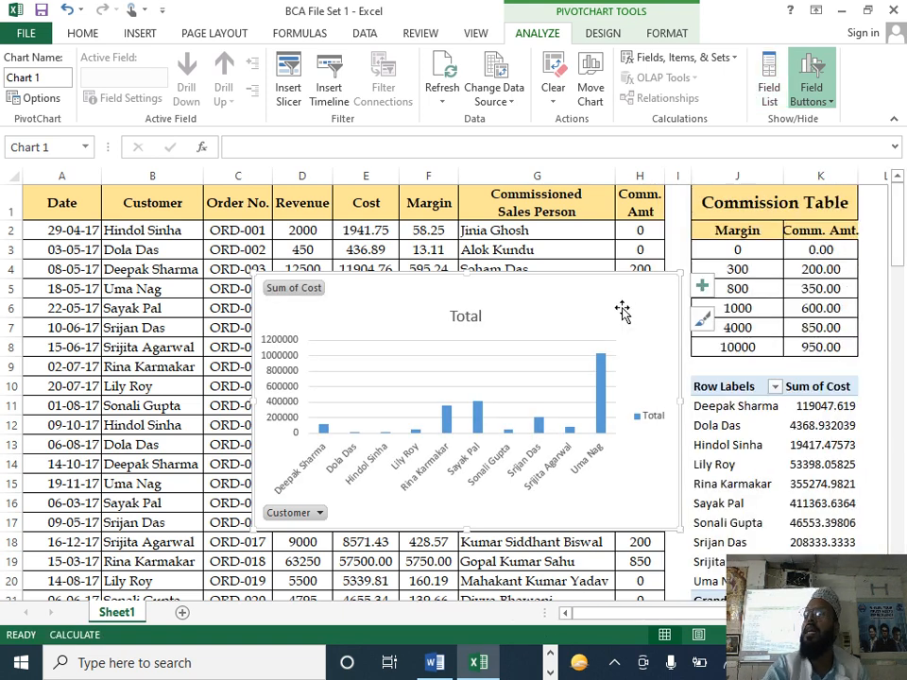
Change the PivotChart's type from clustered column to Doughnut
{"action": "left_click", "coordinate": [605, 34]}
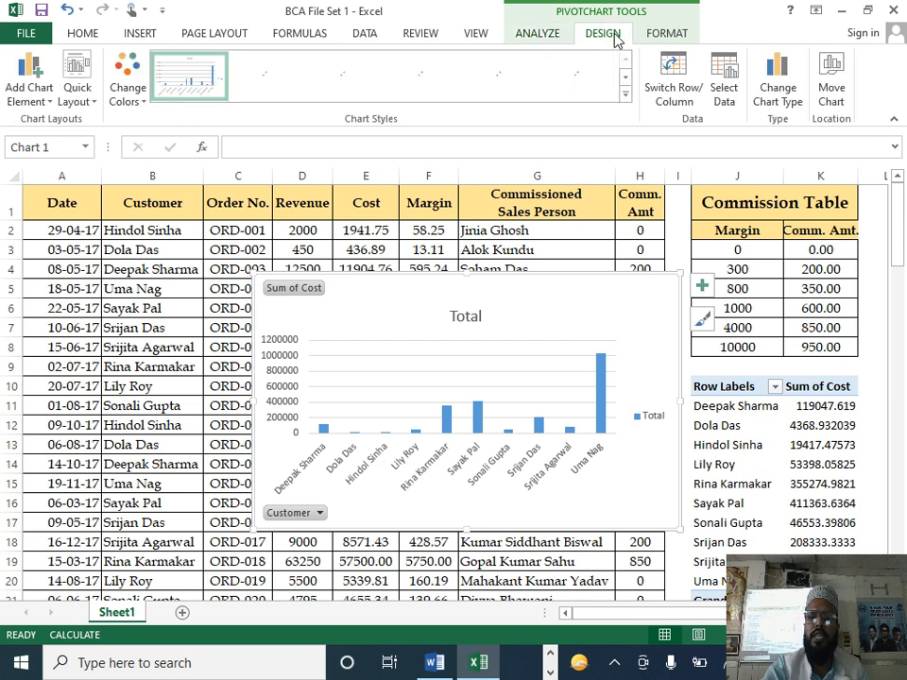
{"action": "left_click", "coordinate": [777, 84]}
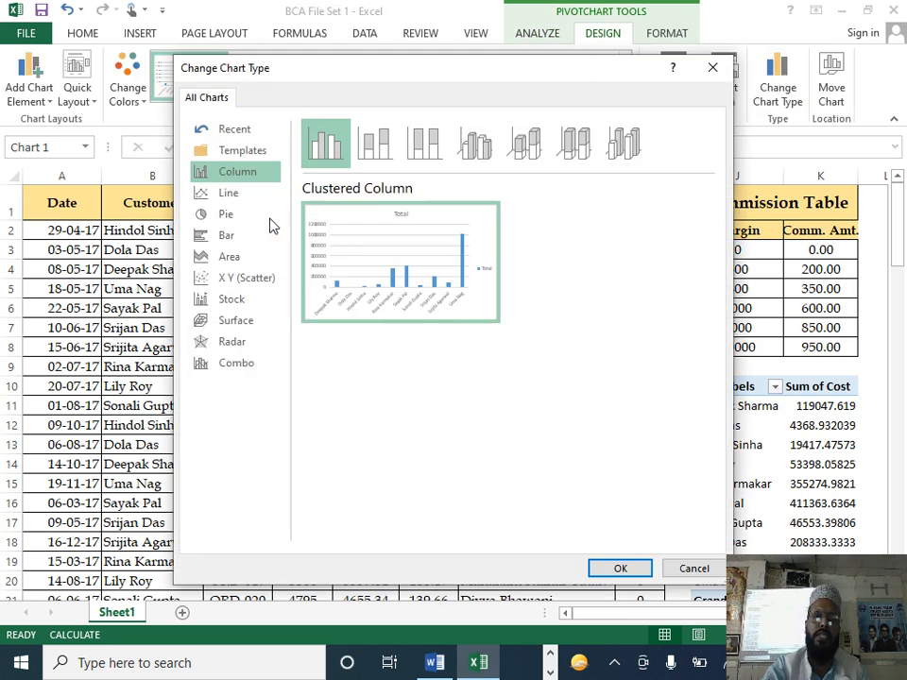
{"action": "left_click", "coordinate": [232, 214]}
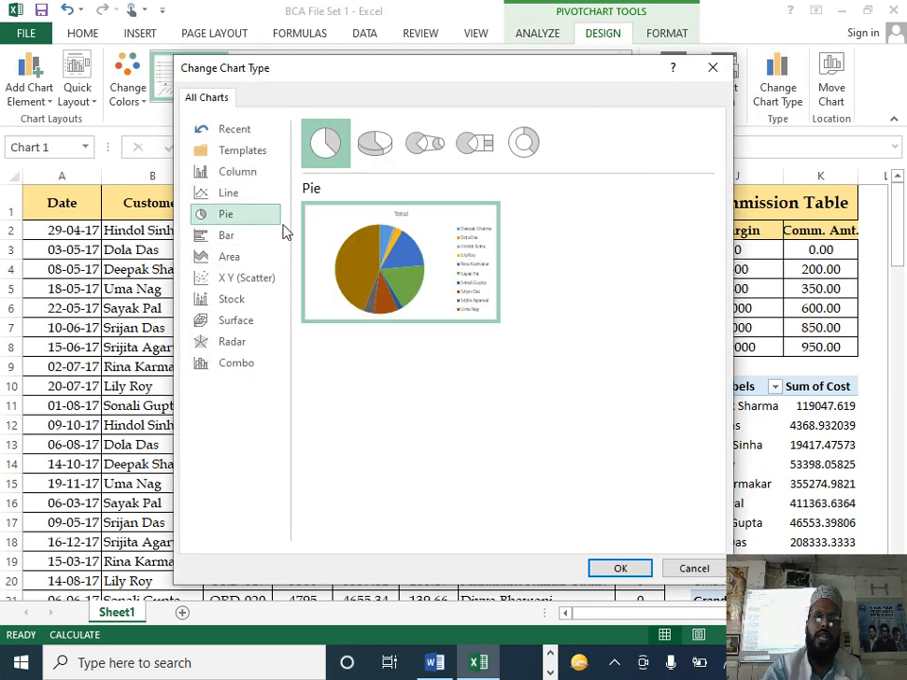
{"action": "left_click", "coordinate": [524, 143]}
{"action": "left_click", "coordinate": [621, 569]}
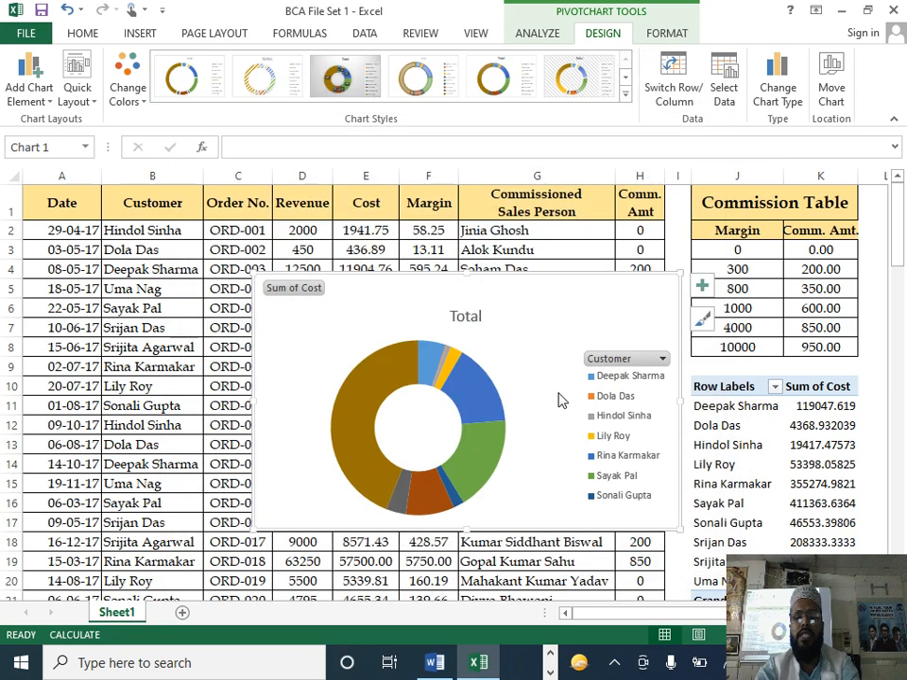
Check task g in the Word question paper and filter the PivotChart's Customer field to only the four customers it names
{"action": "key", "text": "alt+Tab"}
{"action": "scroll", "coordinate": [378, 433], "scroll_direction": "down", "scroll_amount": 1}
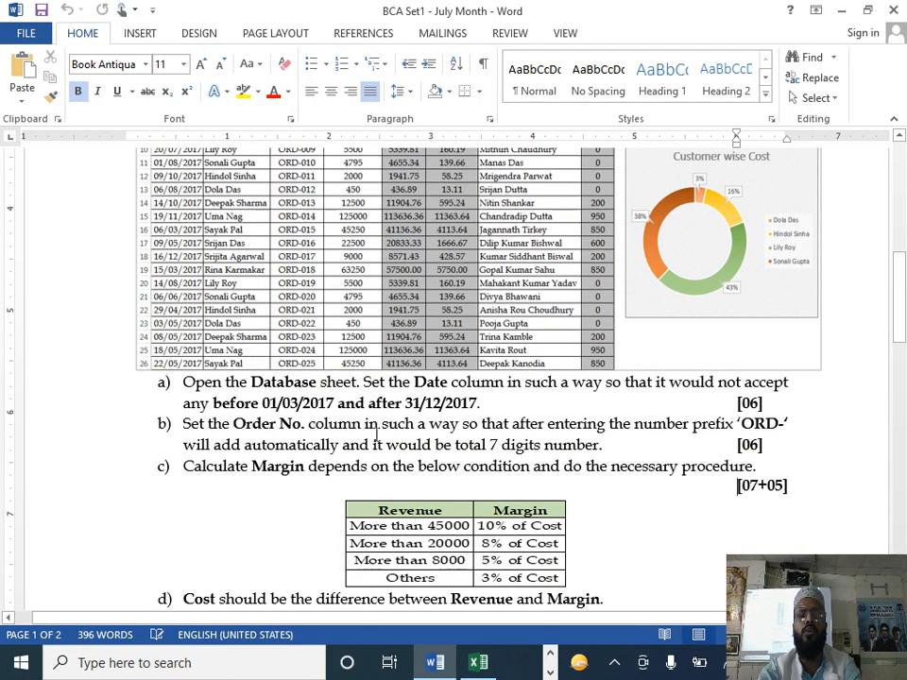
{"action": "scroll", "coordinate": [675, 462], "scroll_direction": "down", "scroll_amount": 12}
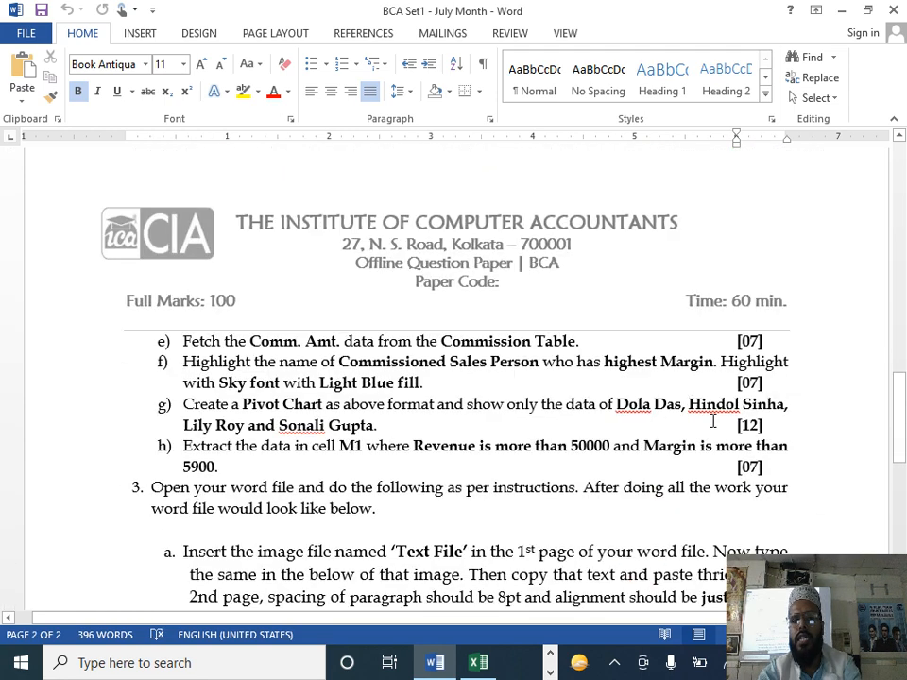
{"action": "key", "text": "alt+Tab"}
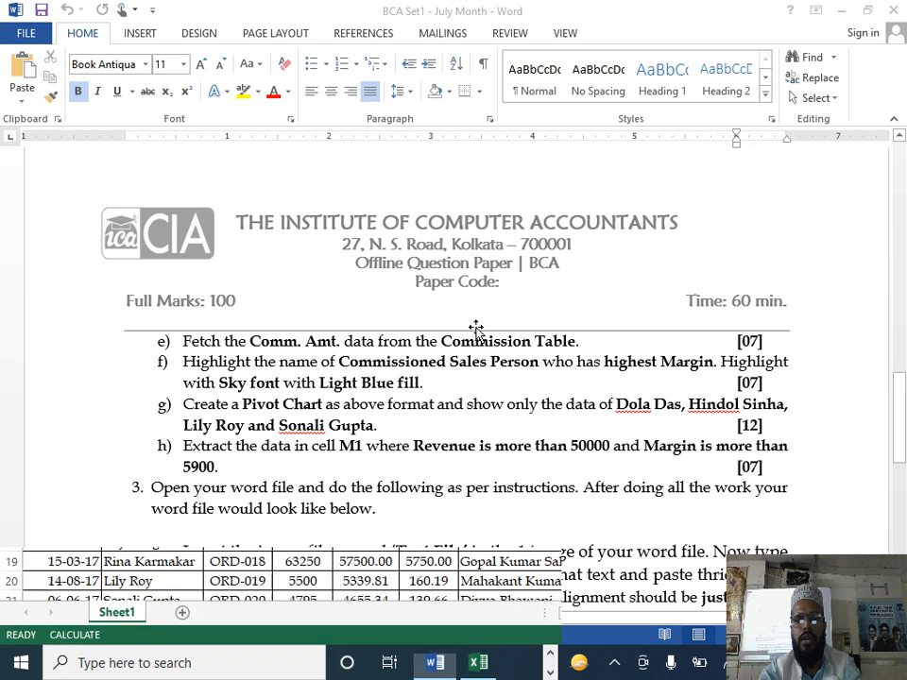
{"action": "left_click", "coordinate": [663, 360]}
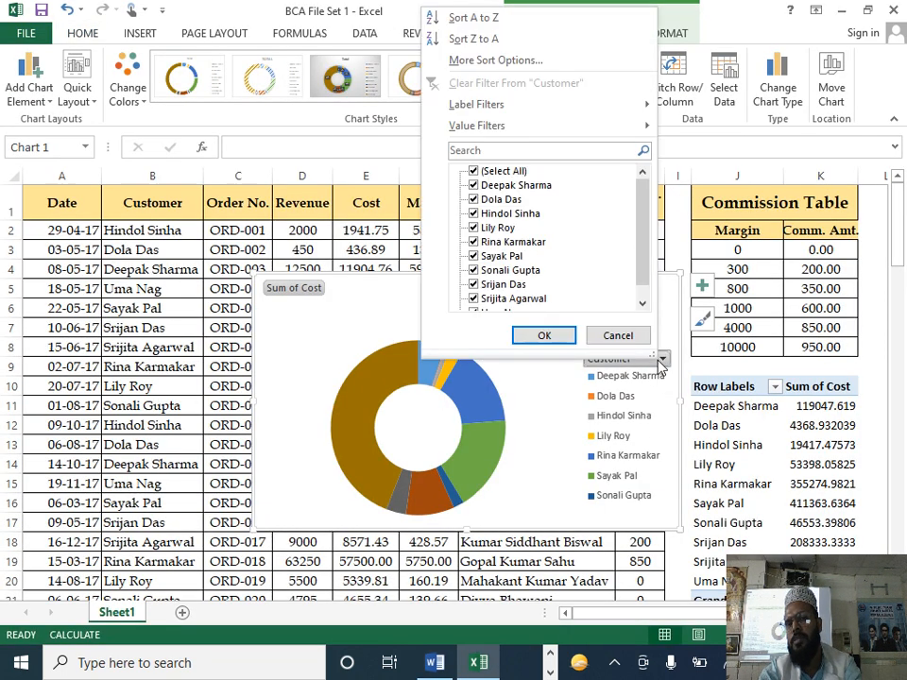
{"action": "left_click", "coordinate": [474, 172]}
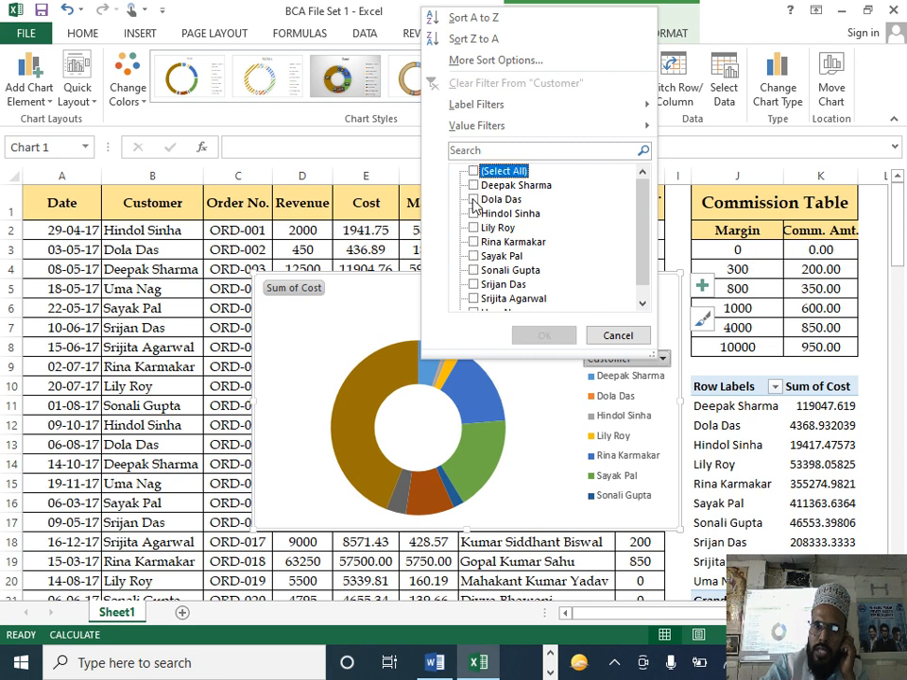
{"action": "left_click", "coordinate": [477, 201]}
{"action": "left_click", "coordinate": [476, 215]}
{"action": "left_click", "coordinate": [475, 228]}
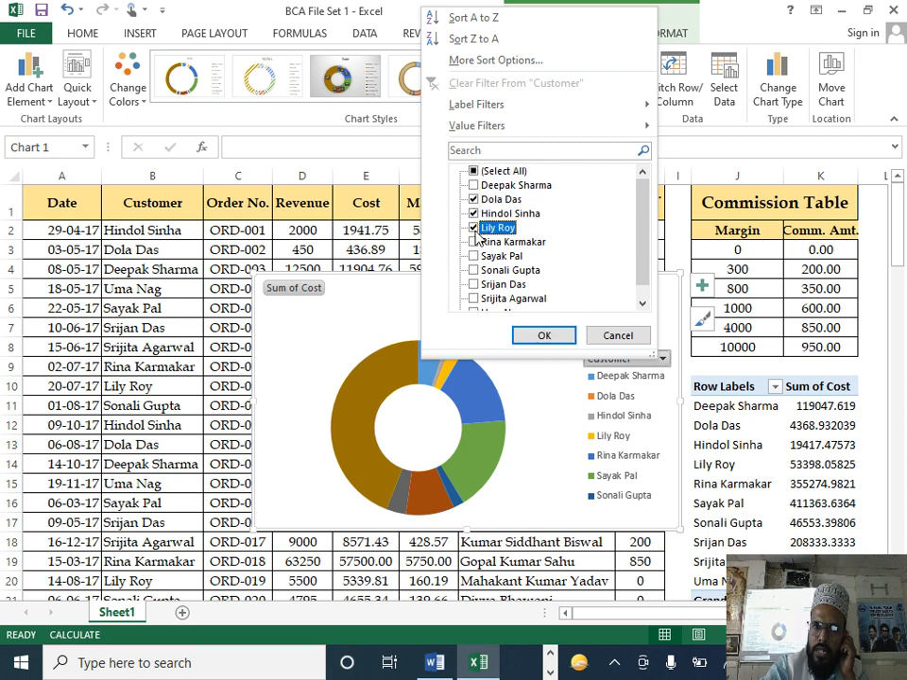
{"action": "left_click", "coordinate": [475, 271]}
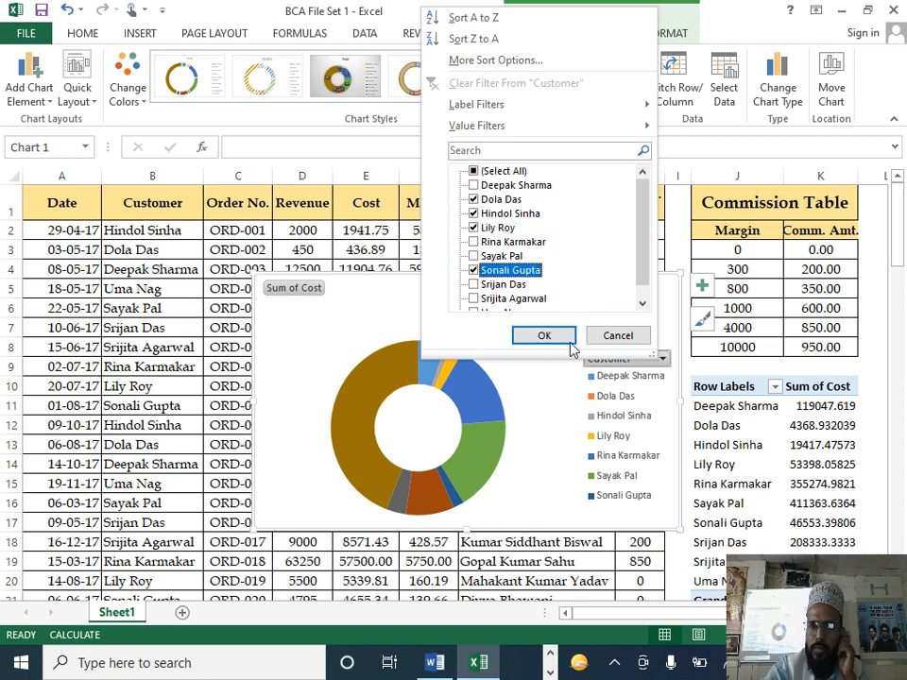
{"action": "left_click", "coordinate": [565, 338]}
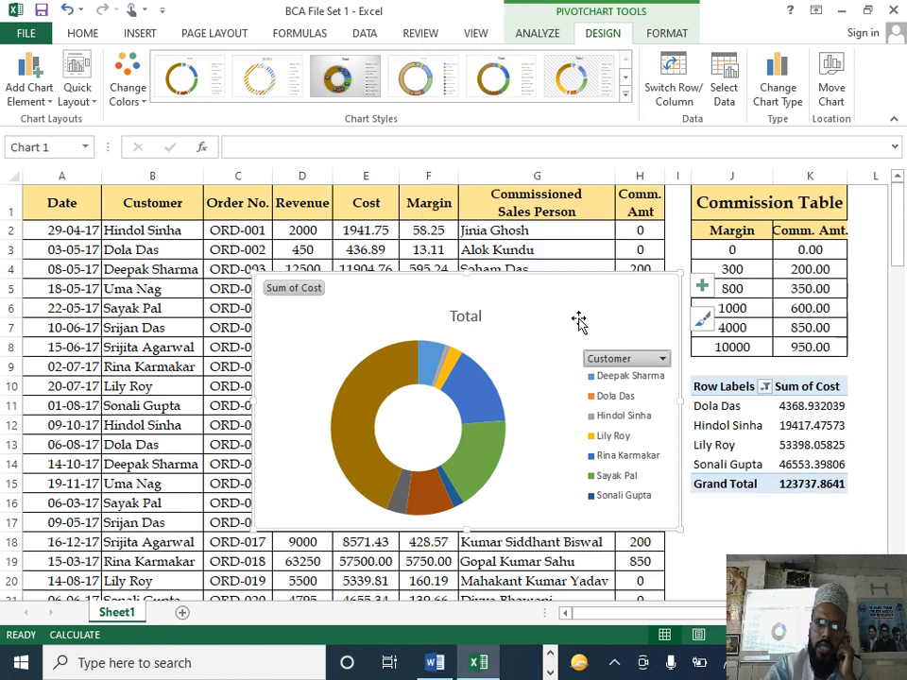
Apply the first chart style to the doughnut chart, then shrink it and place it below the Commission Table
{"action": "left_click", "coordinate": [184, 77]}
{"action": "left_click_drag", "start_coordinate": [556, 357], "coordinate": [782, 298]}
{"action": "left_click_drag", "start_coordinate": [782, 356], "coordinate": [629, 391]}
{"action": "left_click_drag", "start_coordinate": [756, 521], "coordinate": [586, 420]}
{"action": "left_click_drag", "start_coordinate": [501, 320], "coordinate": [826, 422]}
Change the doughnut chart's title to "customer wise cost"
{"action": "left_click", "coordinate": [783, 415]}
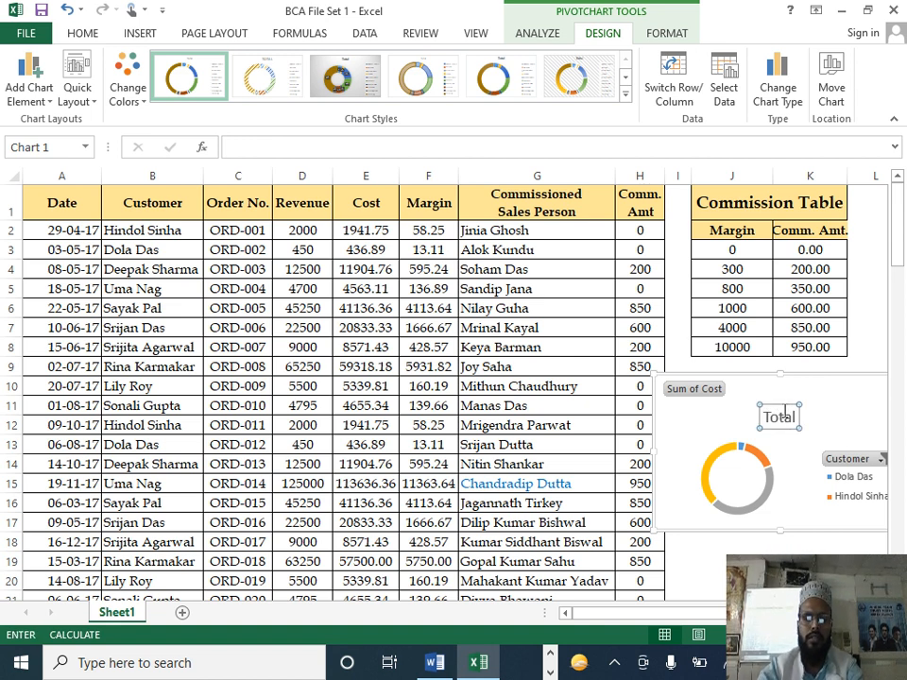
{"action": "type", "text": "customer wise cost"}
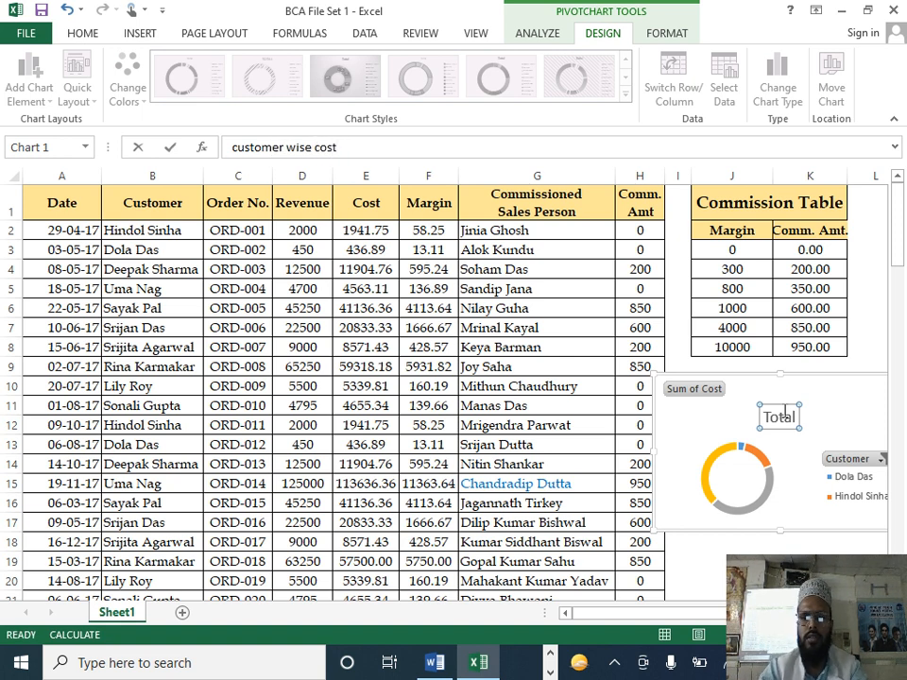
{"action": "key", "text": "Return"}
{"action": "left_click", "coordinate": [790, 483]}
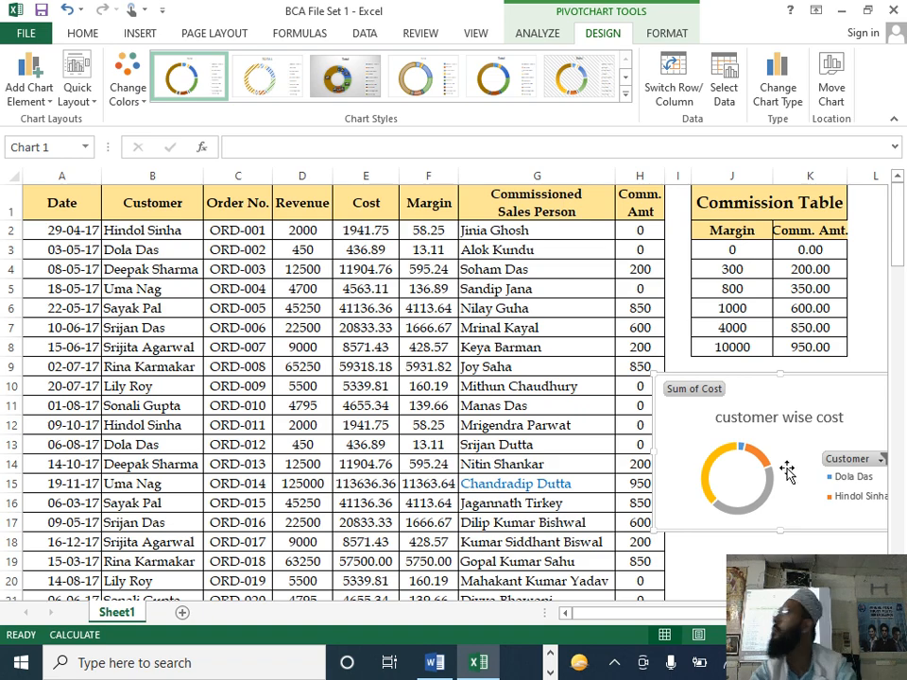
Check the sample chart in the Word question paper and hide all field buttons on the doughnut PivotChart
{"action": "key", "text": "alt+Tab"}
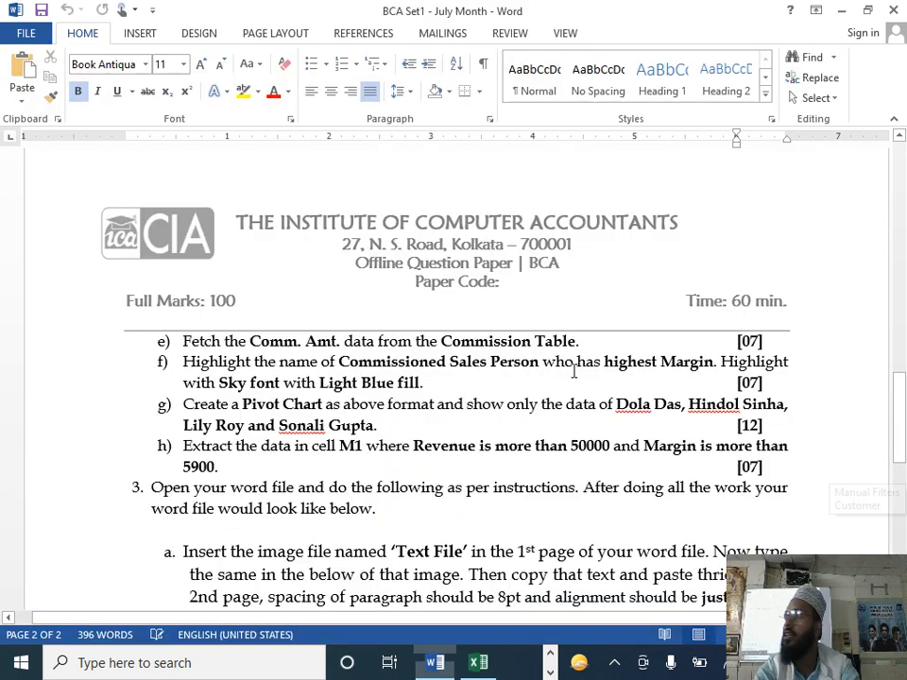
{"action": "scroll", "coordinate": [684, 287], "scroll_direction": "up", "scroll_amount": 3}
{"action": "scroll", "coordinate": [723, 280], "scroll_direction": "up", "scroll_amount": 10}
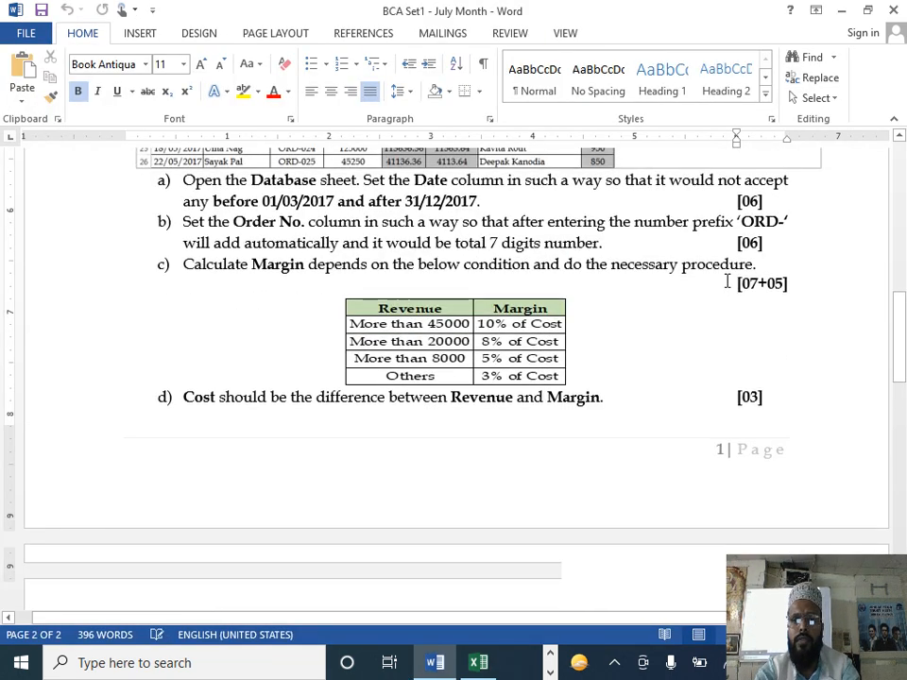
{"action": "key", "text": "alt+Tab"}
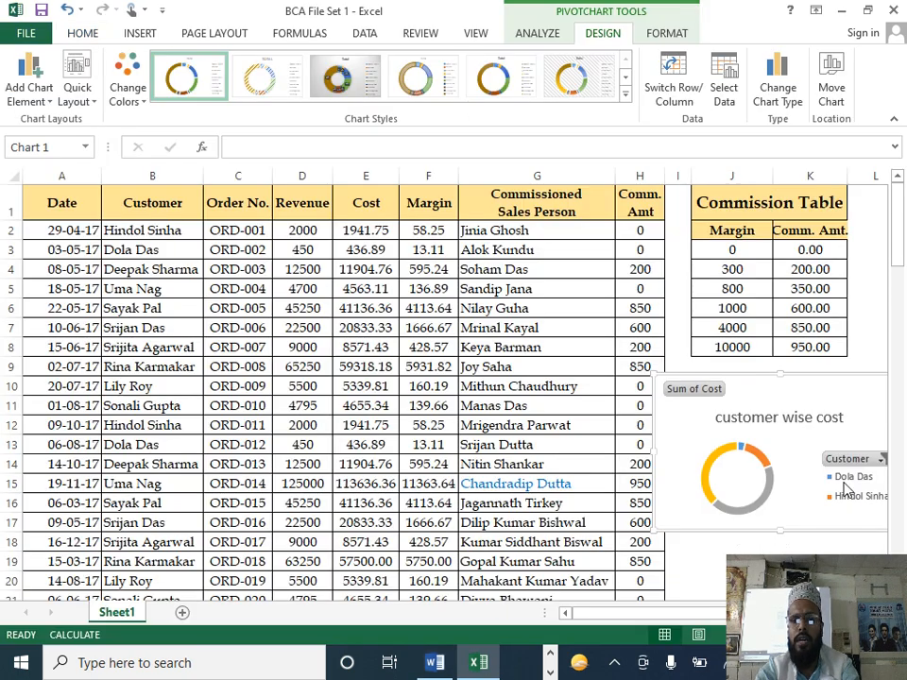
{"action": "right_click", "coordinate": [861, 464]}
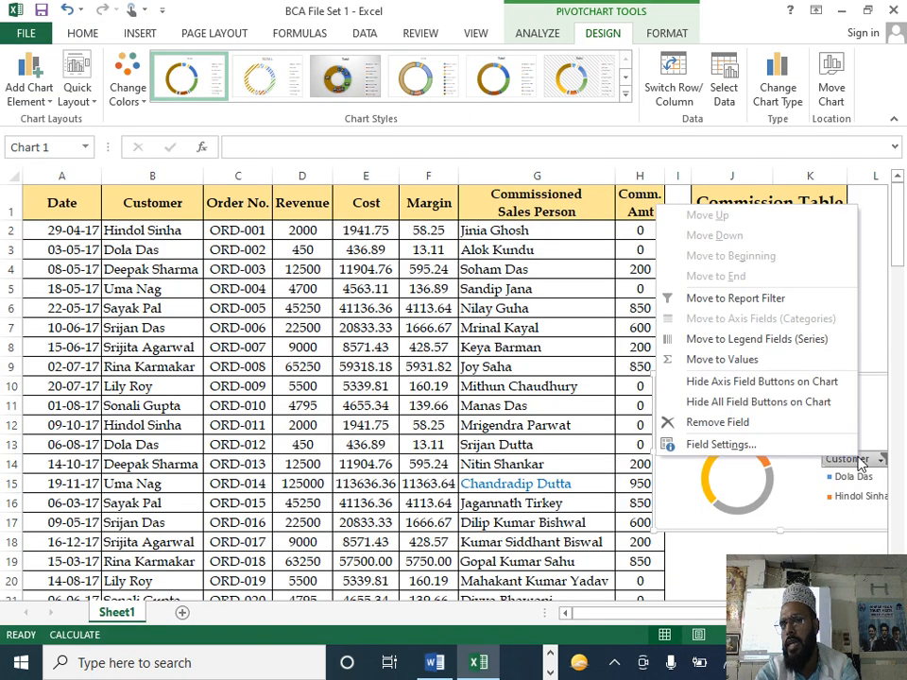
{"action": "left_click", "coordinate": [775, 403]}
Compare the doughnut chart with the Word sample, move it fully into view and add Data Callout labels
{"action": "key", "text": "alt+Tab"}
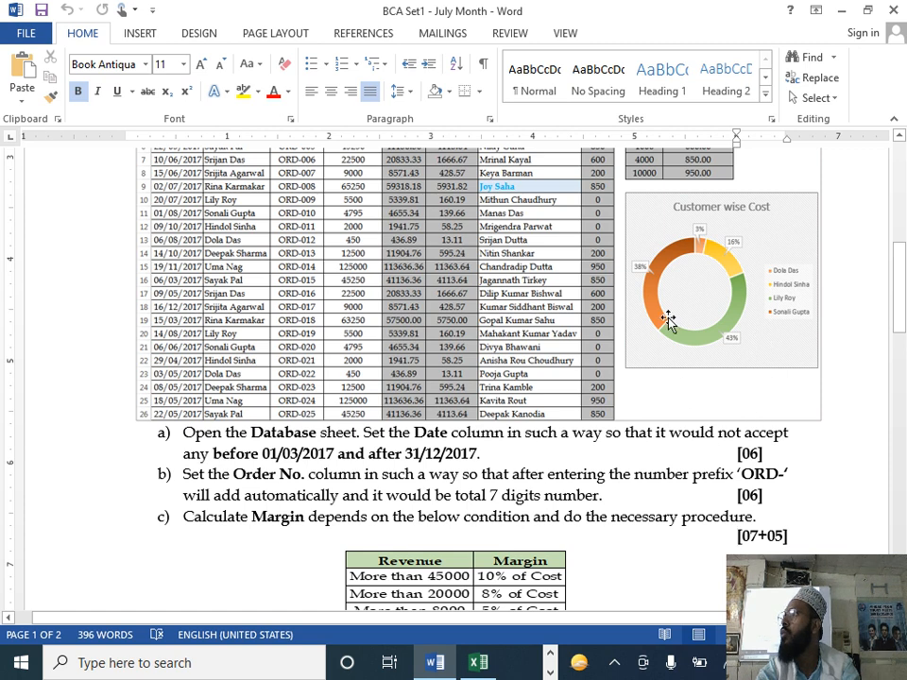
{"action": "key", "text": "alt+Tab"}
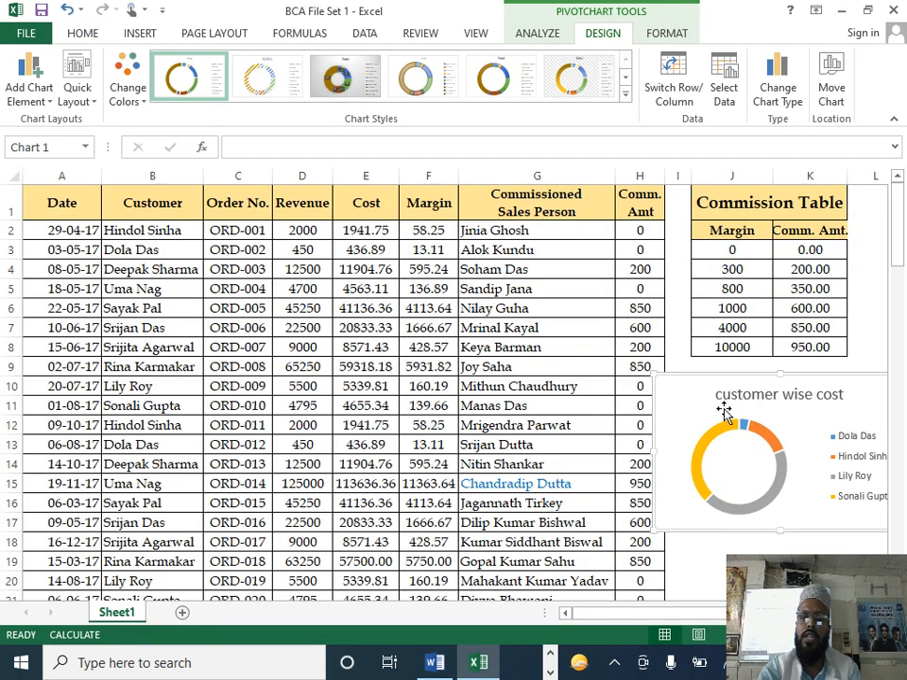
{"action": "left_click_drag", "start_coordinate": [705, 409], "coordinate": [627, 378]}
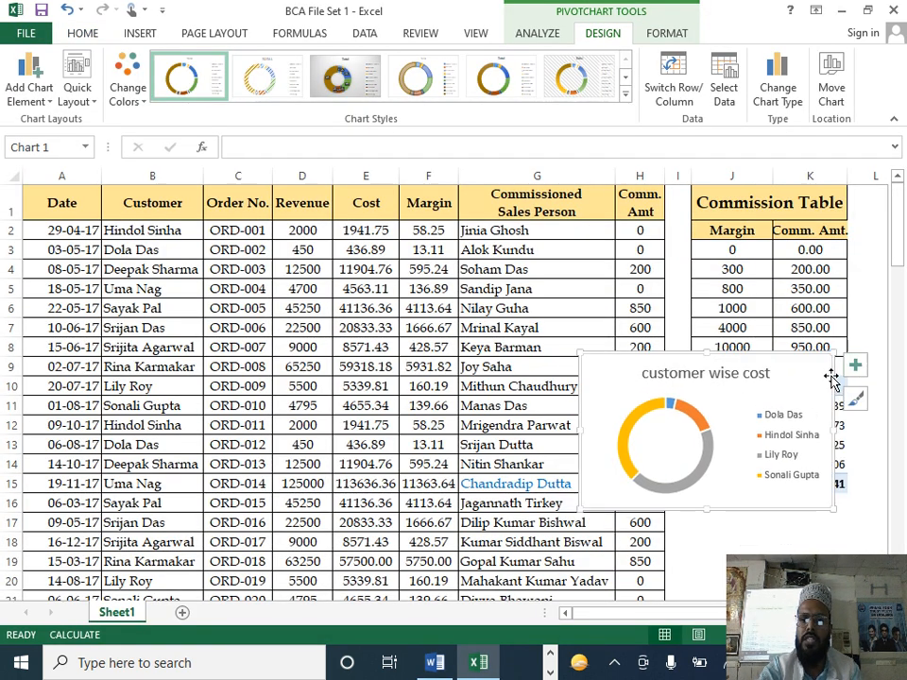
{"action": "left_click", "coordinate": [855, 369]}
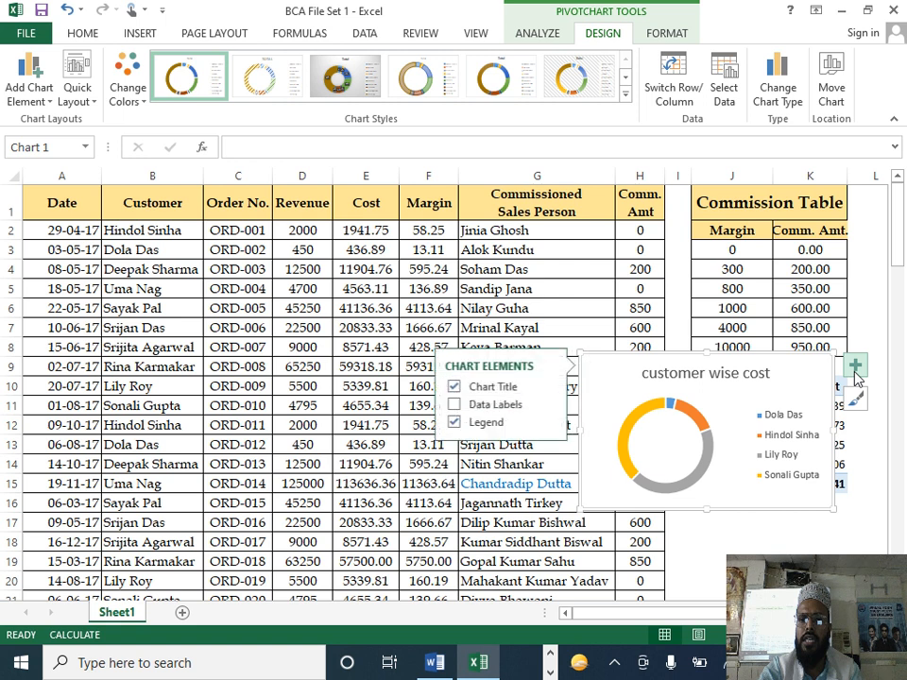
{"action": "left_click", "coordinate": [546, 405]}
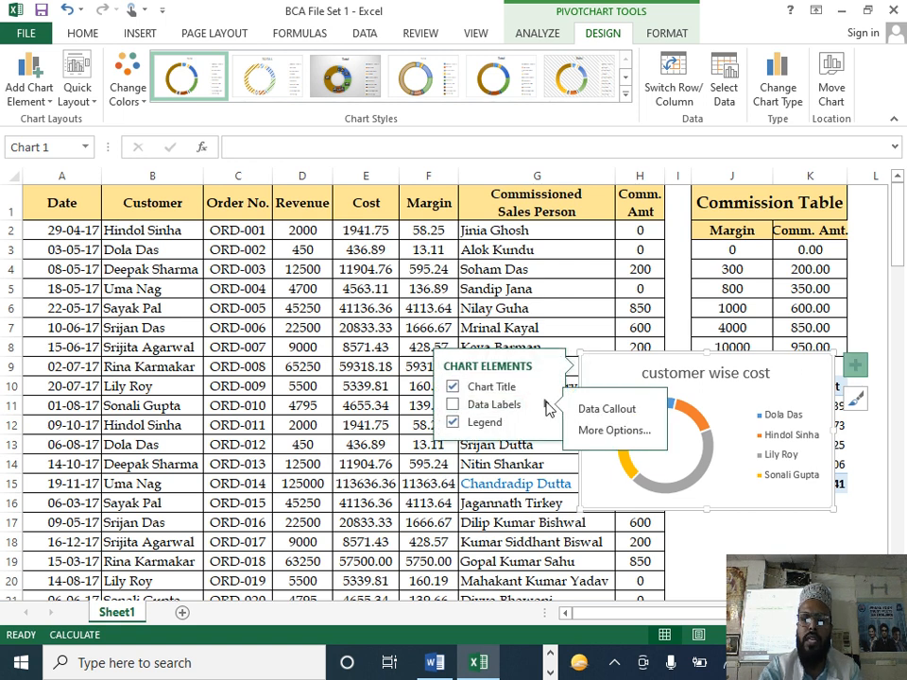
{"action": "left_click", "coordinate": [621, 412]}
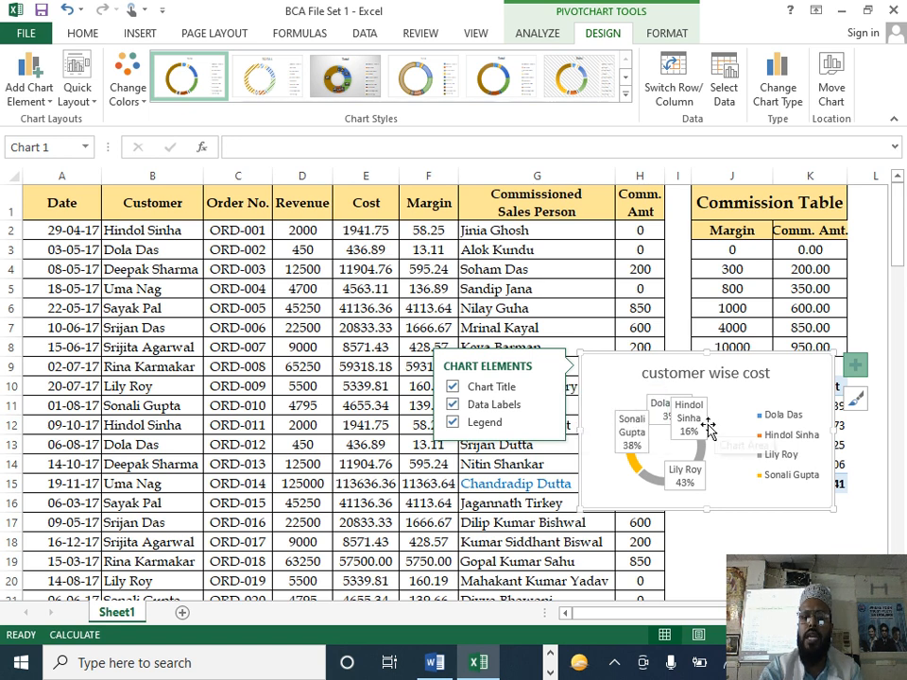
Remove the Category Name from the doughnut chart's data labels so they contain only the percentage
{"action": "left_click", "coordinate": [547, 405]}
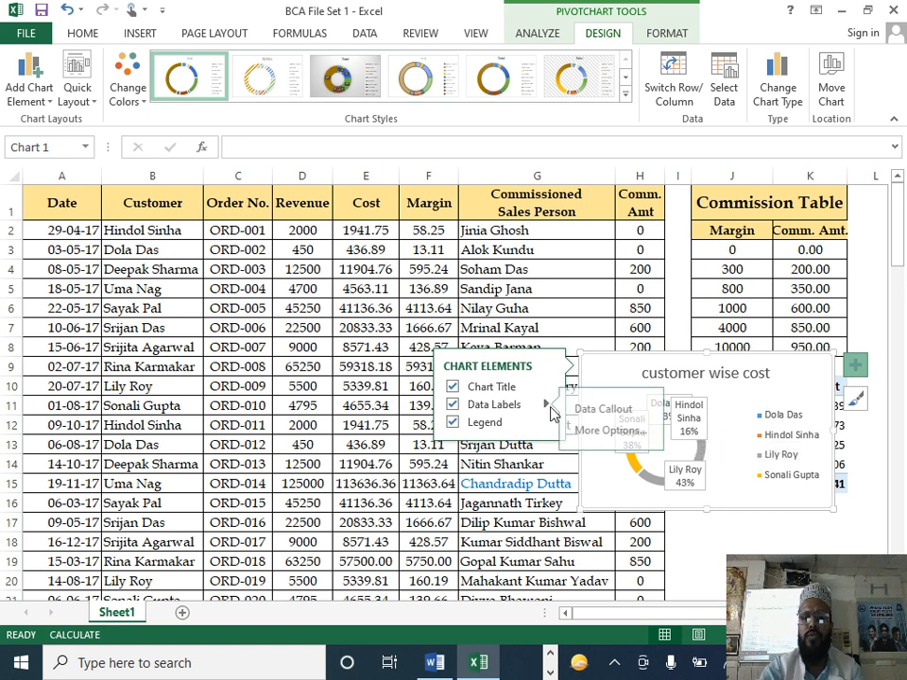
{"action": "left_click", "coordinate": [611, 435]}
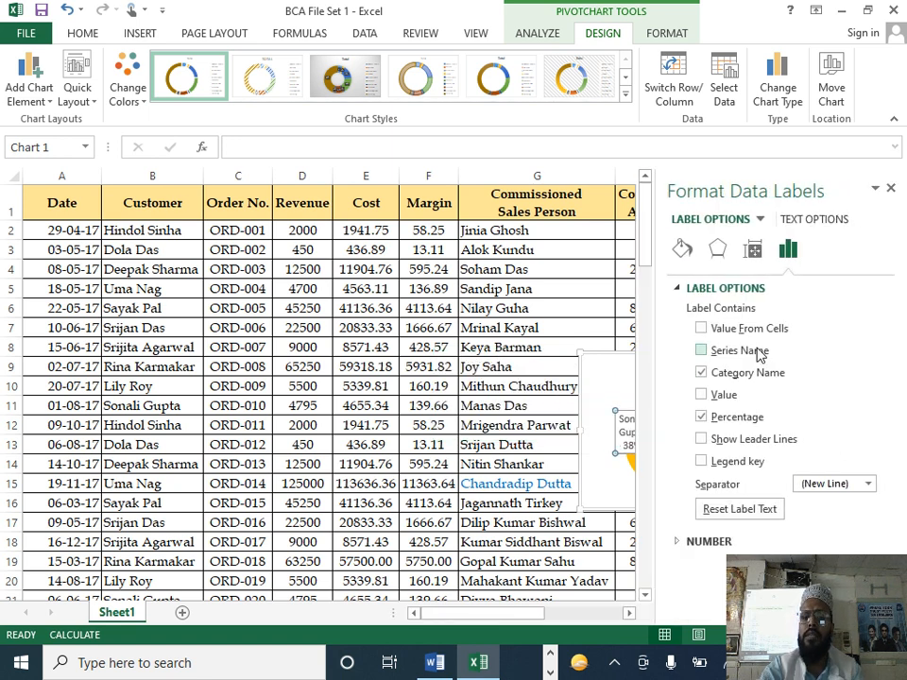
{"action": "left_click", "coordinate": [701, 372]}
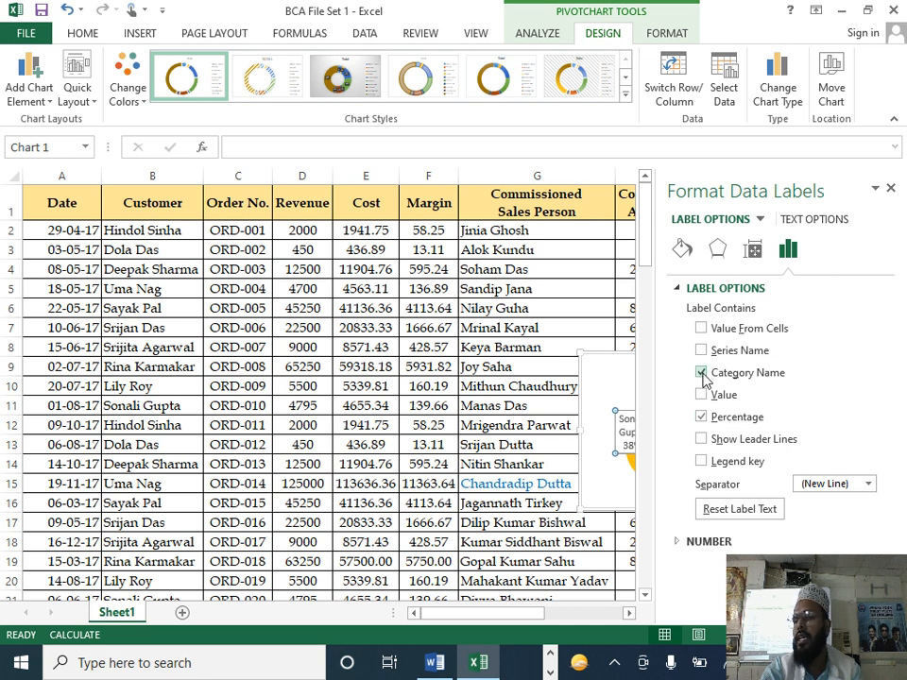
{"action": "left_click", "coordinate": [701, 373]}
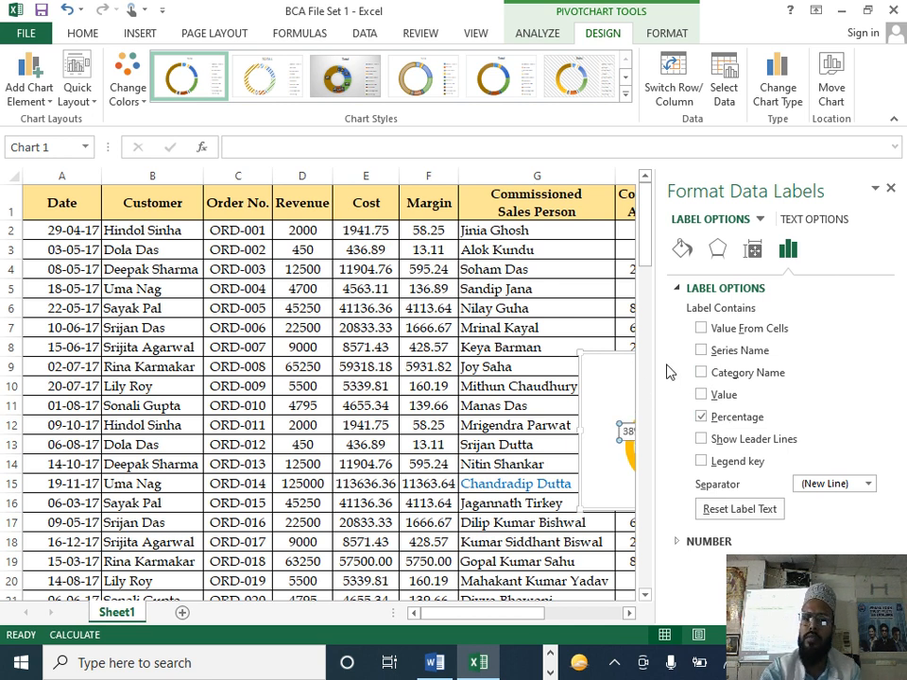
{"action": "left_click", "coordinate": [890, 188]}
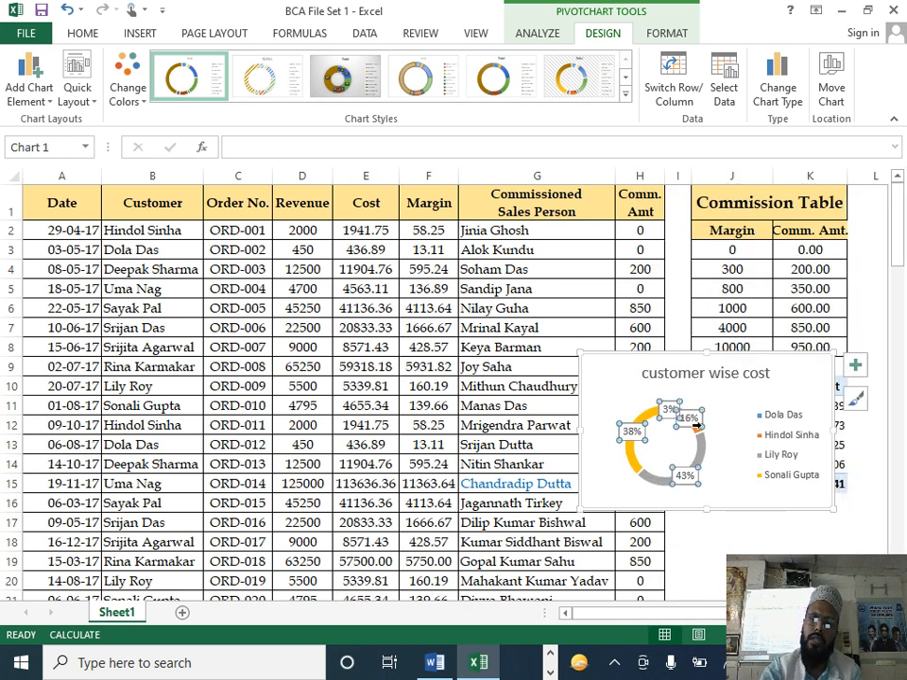
Reposition the four percentage callouts outside the doughnut ring, each beside its own slice
{"action": "left_click_drag", "start_coordinate": [695, 423], "coordinate": [759, 402]}
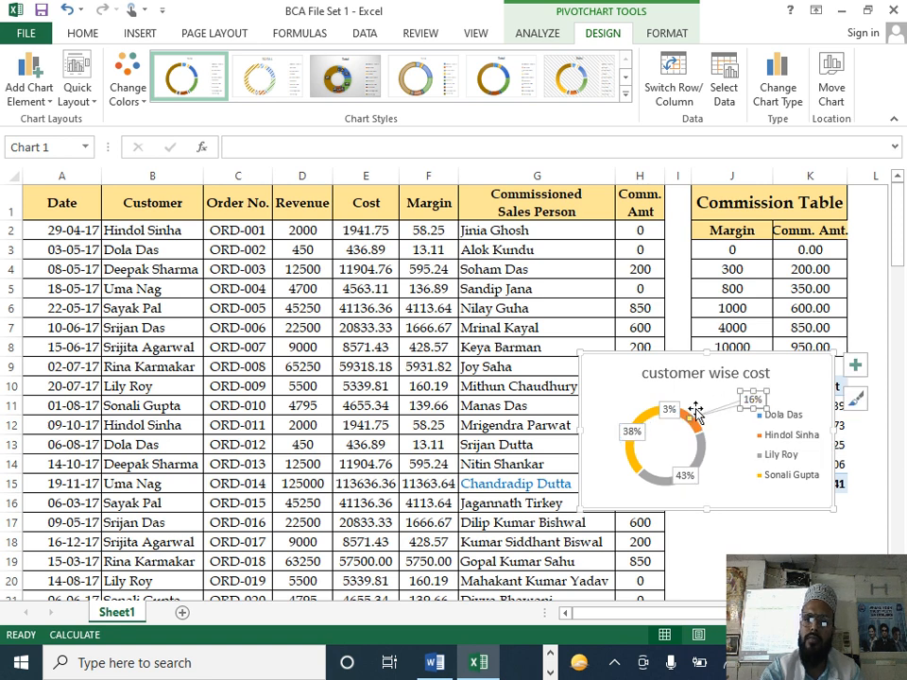
{"action": "left_click_drag", "start_coordinate": [669, 409], "coordinate": [619, 440]}
{"action": "left_click", "coordinate": [619, 440]}
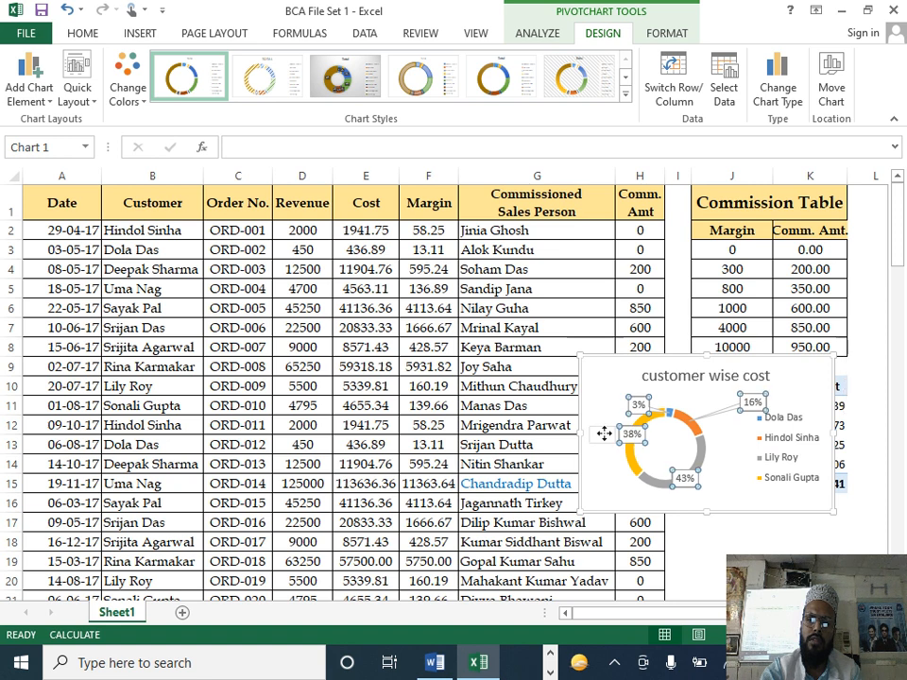
{"action": "left_click_drag", "start_coordinate": [690, 481], "coordinate": [747, 490]}
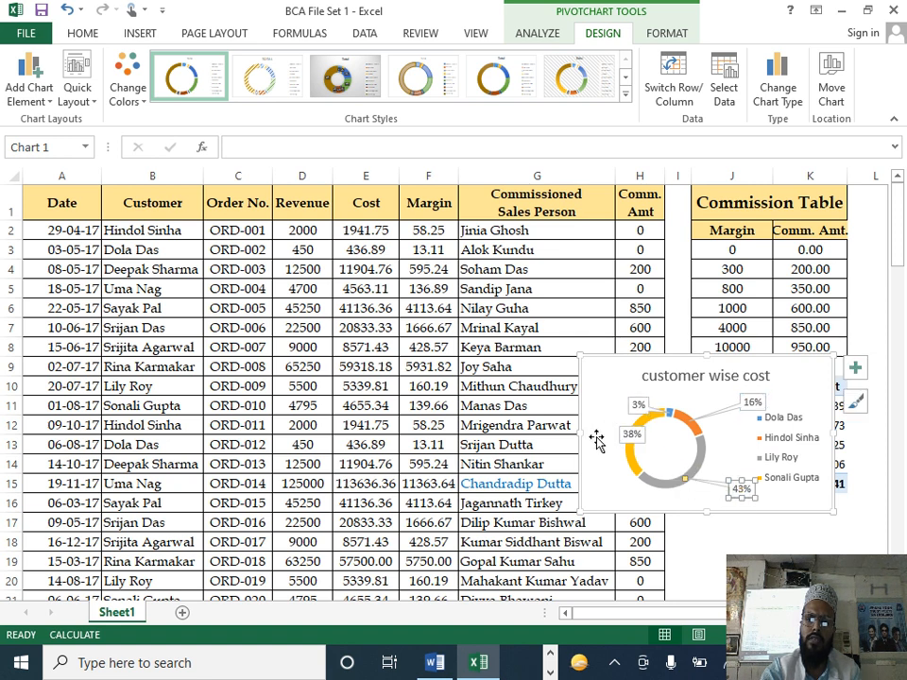
{"action": "left_click_drag", "start_coordinate": [630, 431], "coordinate": [606, 434]}
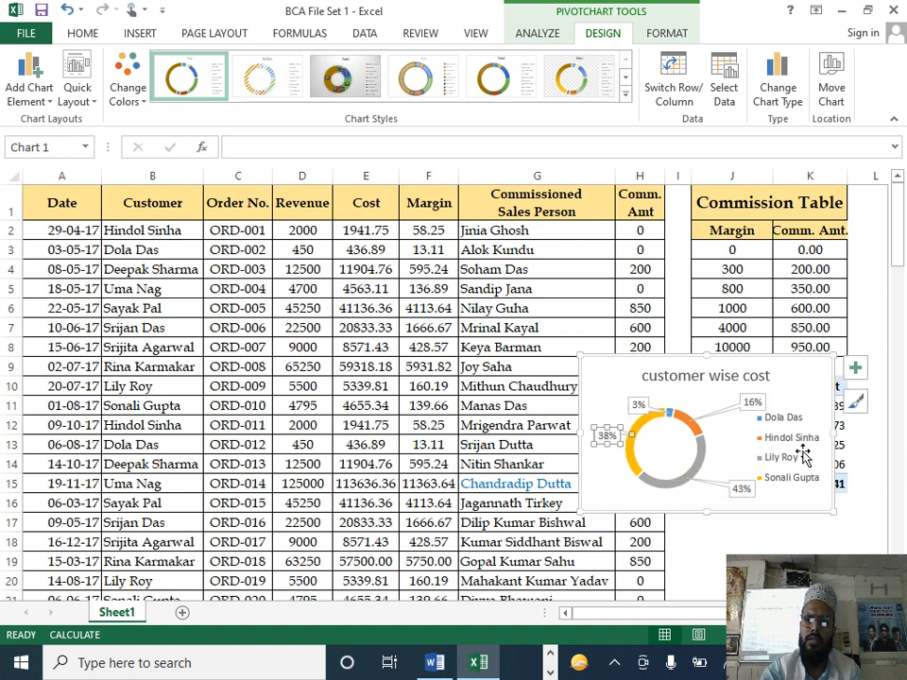
Enlarge the doughnut chart and shift the whole chart slightly, keeping its title centred above the ring
{"action": "left_click_drag", "start_coordinate": [832, 512], "coordinate": [893, 543]}
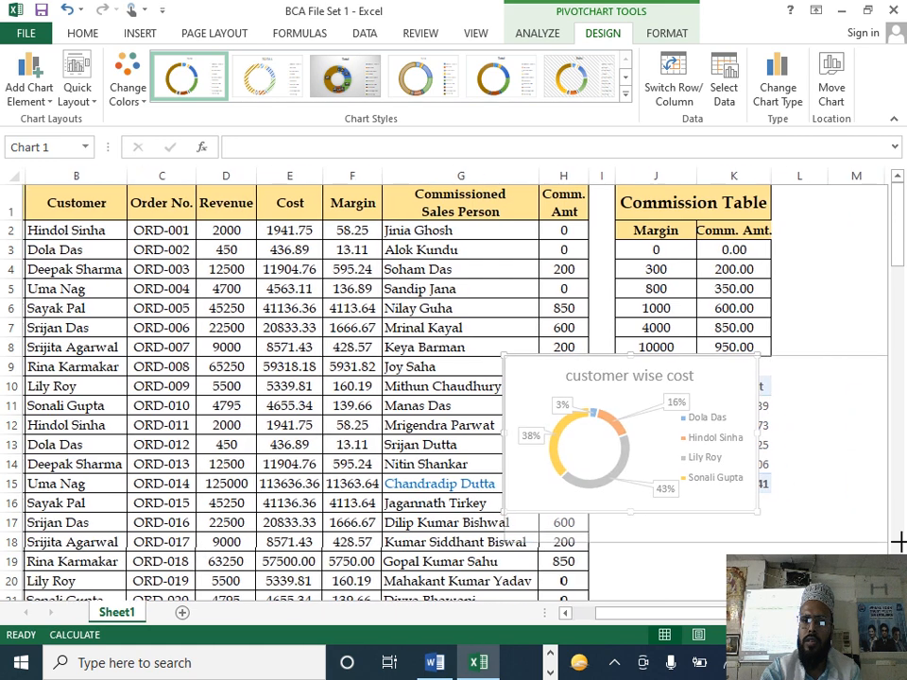
{"action": "left_click_drag", "start_coordinate": [735, 377], "coordinate": [757, 413]}
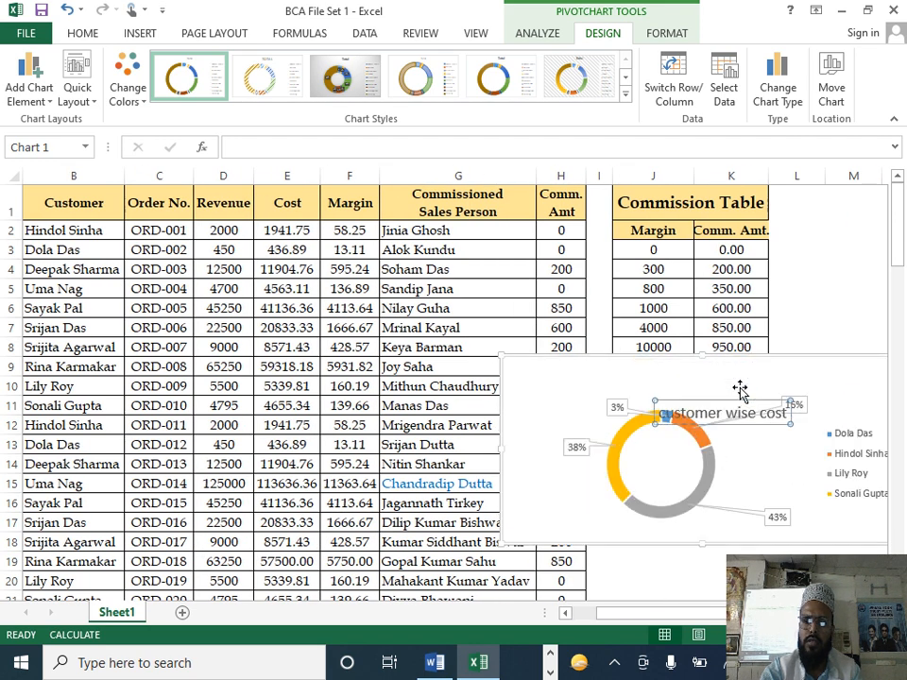
{"action": "type", "text": "z"}
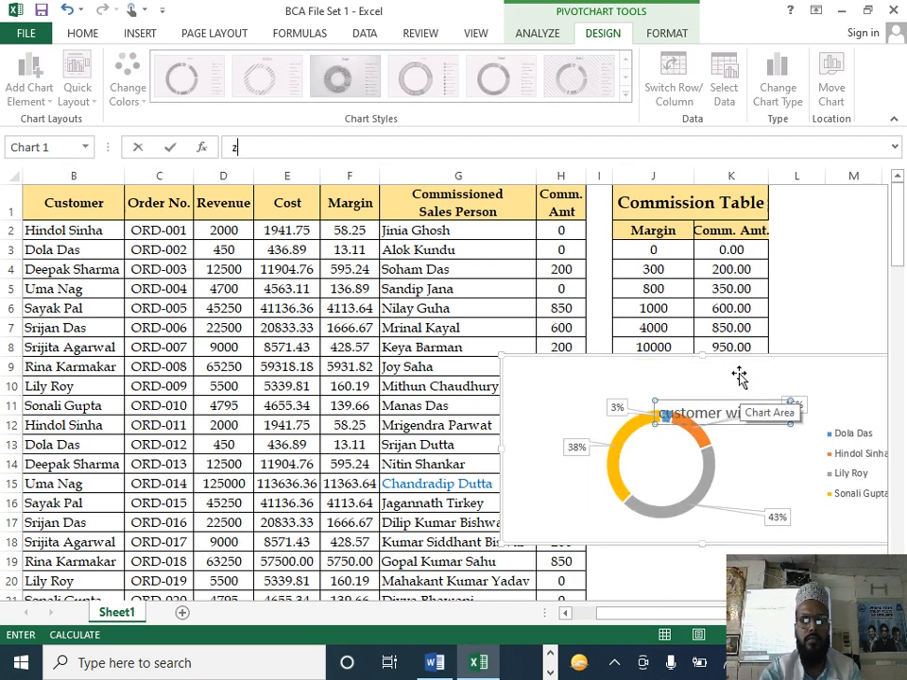
{"action": "key", "text": "Escape"}
{"action": "mouse_move", "coordinate": [743, 377]}
{"action": "left_mouse_down"}
{"action": "mouse_move", "coordinate": [765, 417]}
{"action": "mouse_move", "coordinate": [814, 413]}
{"action": "mouse_move", "coordinate": [811, 366]}
{"action": "mouse_move", "coordinate": [760, 399]}
{"action": "mouse_move", "coordinate": [747, 370]}
{"action": "left_mouse_up"}
Read task h in the Word question paper, then move the doughnut chart down to uncover the pivot table's first rows in Excel
{"action": "key", "text": "alt+Tab"}
{"action": "scroll", "coordinate": [567, 444], "scroll_direction": "down", "scroll_amount": 3}
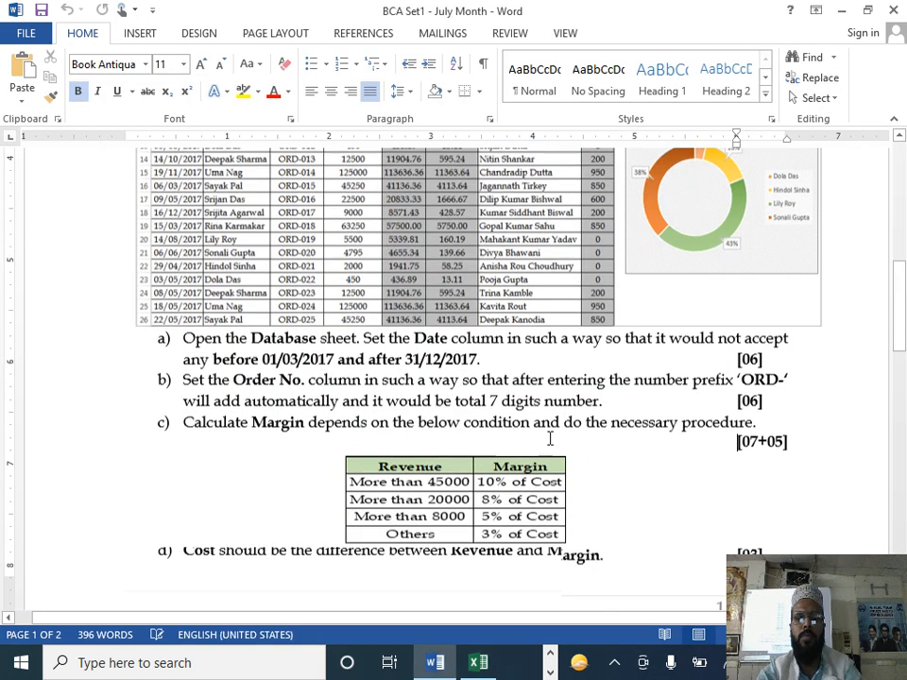
{"action": "scroll", "coordinate": [627, 458], "scroll_direction": "down", "scroll_amount": 8}
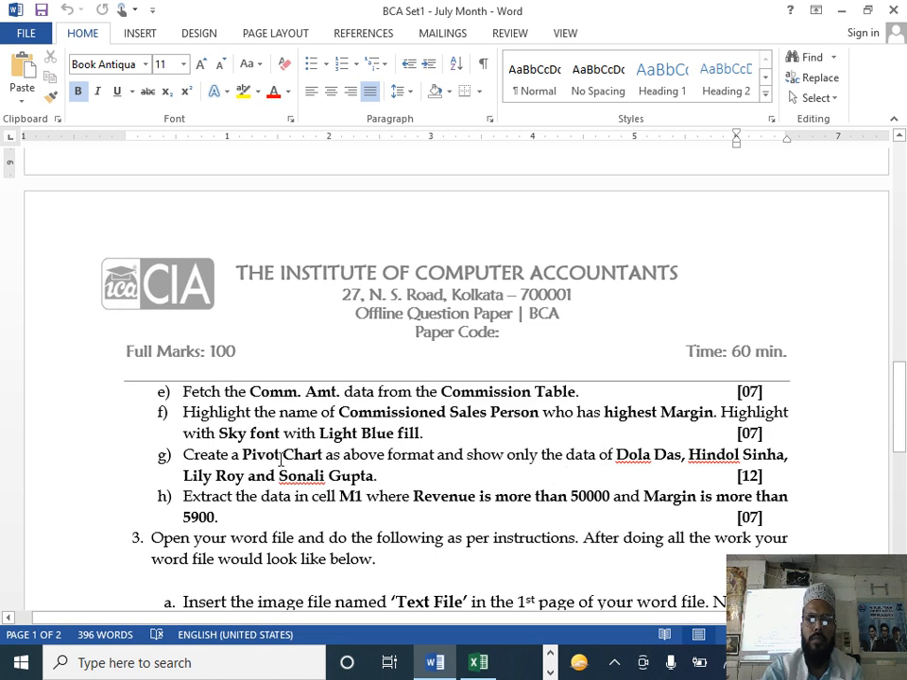
{"action": "scroll", "coordinate": [730, 480], "scroll_direction": "down", "scroll_amount": 2}
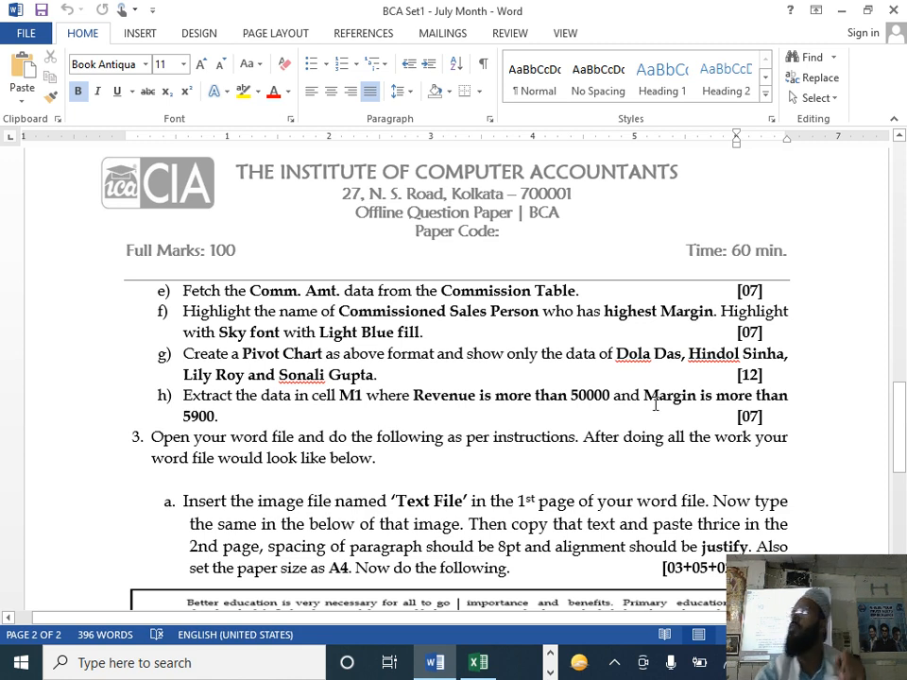
{"action": "key", "text": "alt+Tab"}
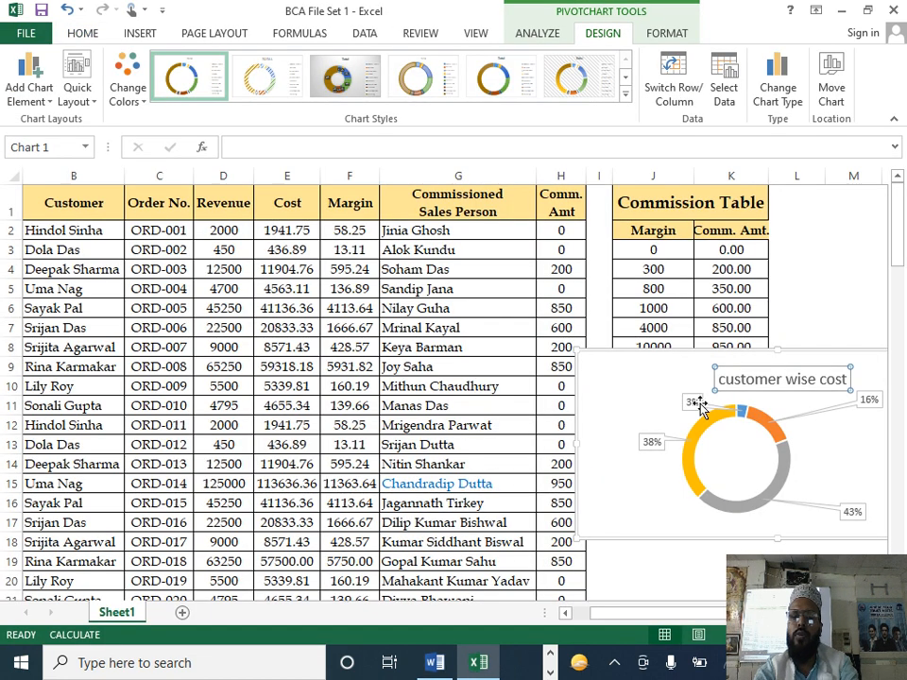
{"action": "left_click", "coordinate": [855, 199]}
{"action": "left_click_drag", "start_coordinate": [690, 365], "coordinate": [690, 476]}
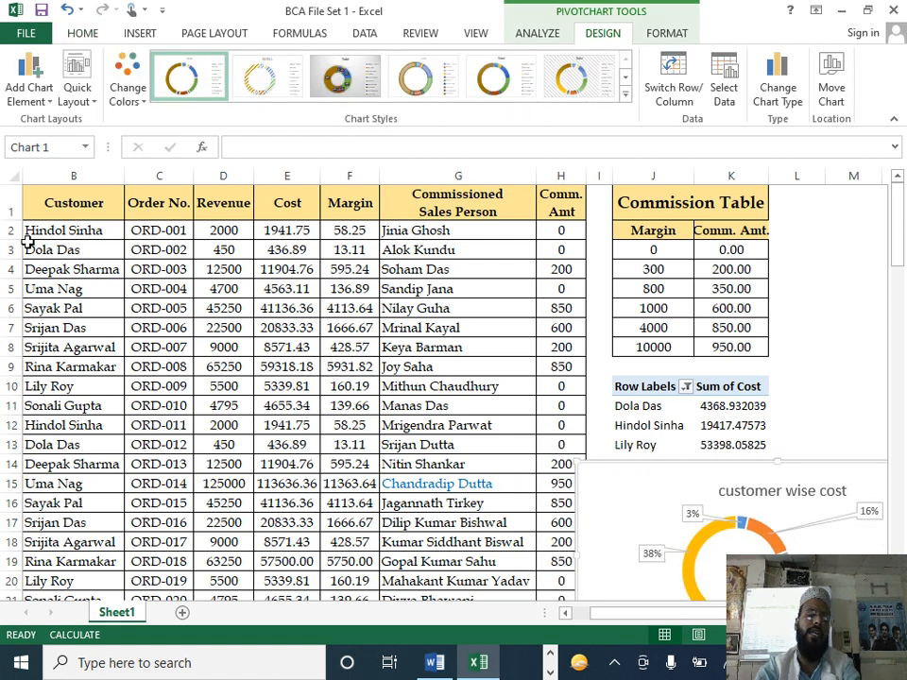
Copy the Revenue header into cell M1 and the Margin header into cell N1 as criteria headings
{"action": "left_click", "coordinate": [351, 203]}
{"action": "left_click", "coordinate": [221, 196]}
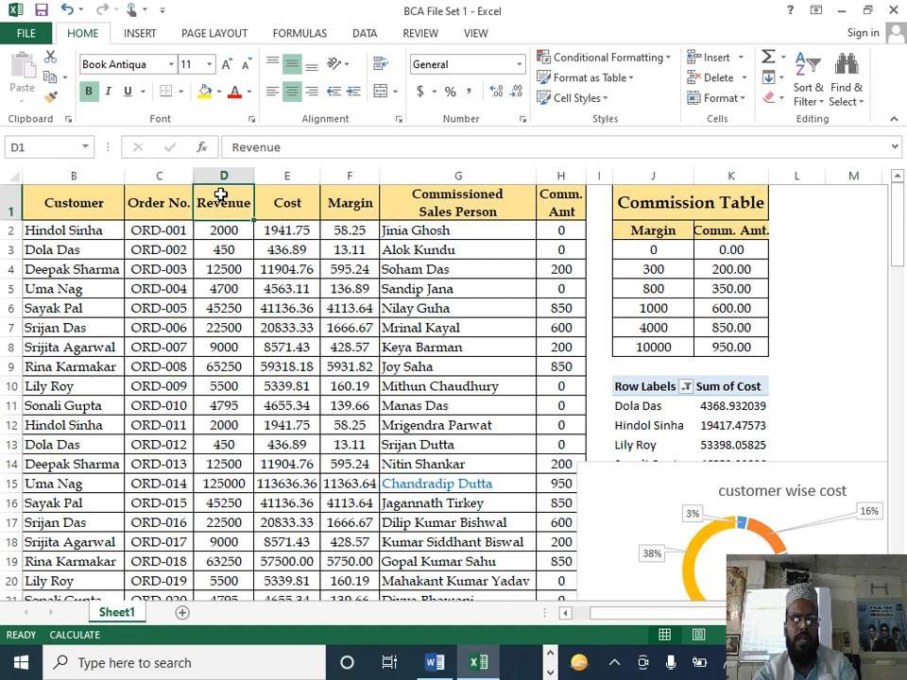
{"action": "key", "text": "ctrl+c"}
{"action": "left_click", "coordinate": [856, 199]}
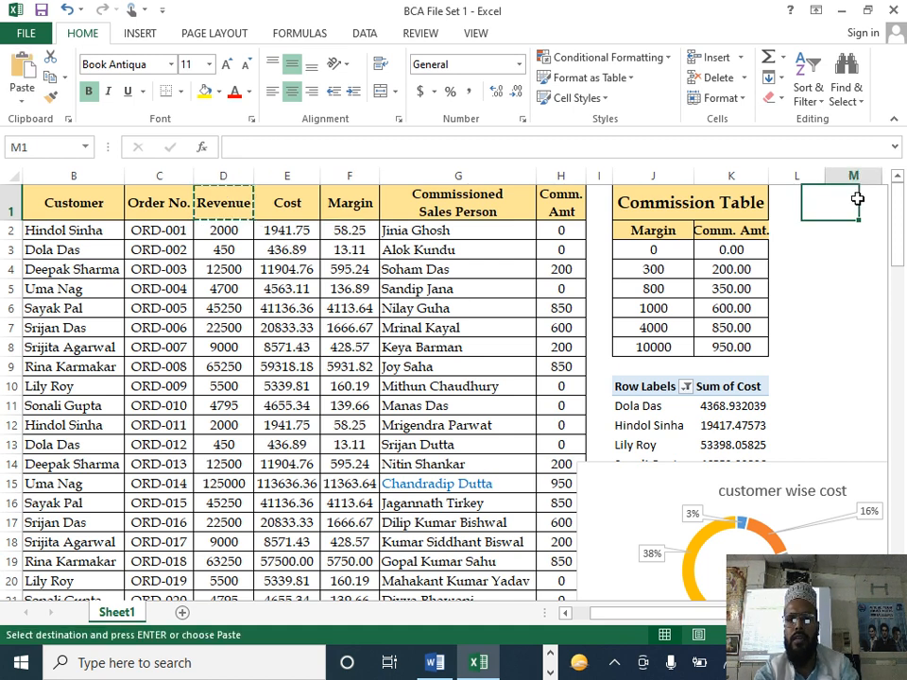
{"action": "key", "text": "ctrl+v"}
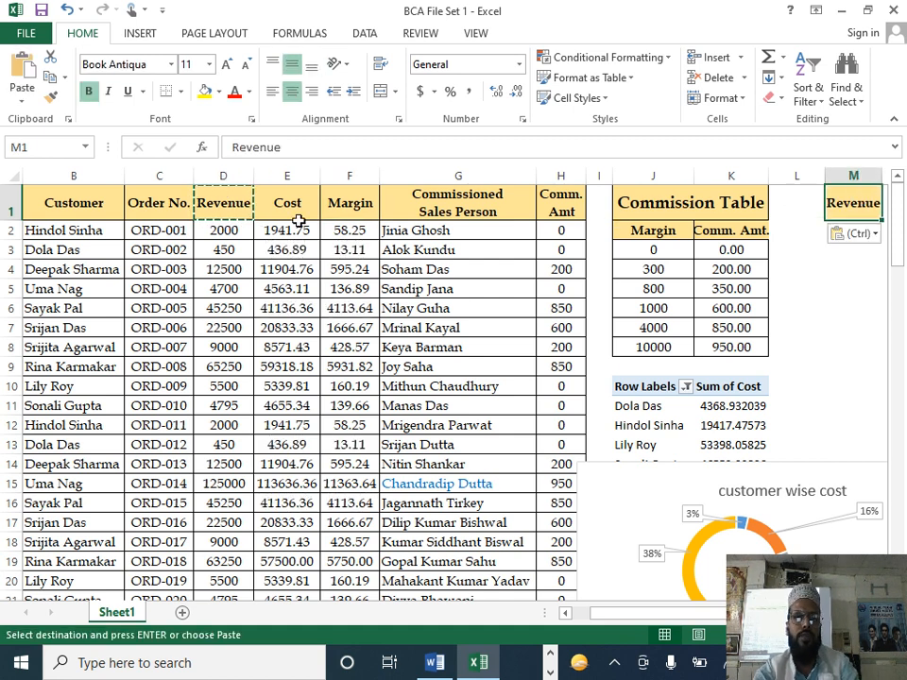
{"action": "left_click", "coordinate": [362, 210]}
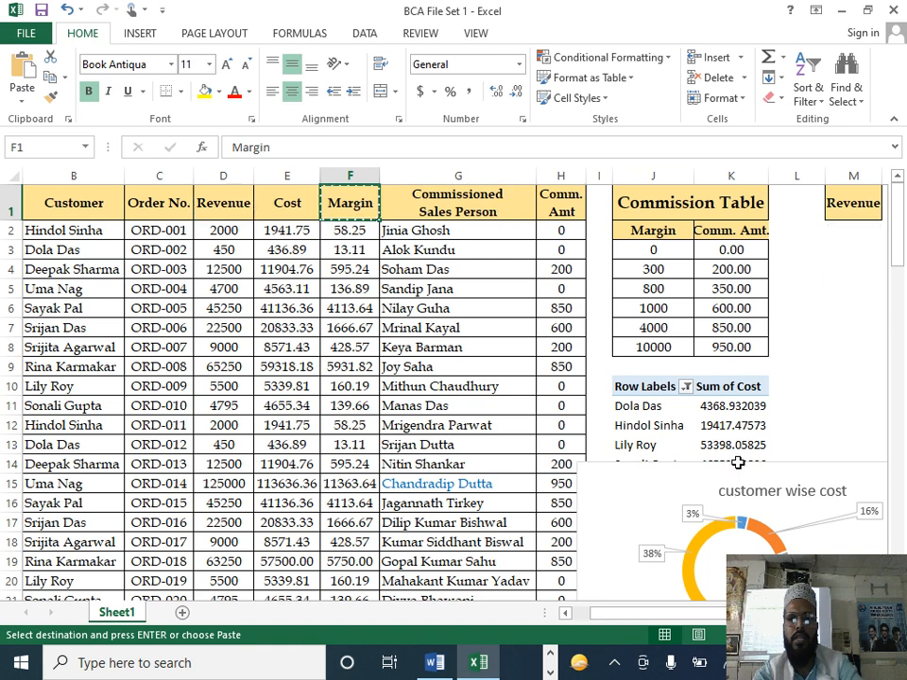
{"action": "key", "text": "ctrl+c"}
{"action": "scroll", "coordinate": [642, 588], "scroll_direction": "right", "scroll_amount": 3}
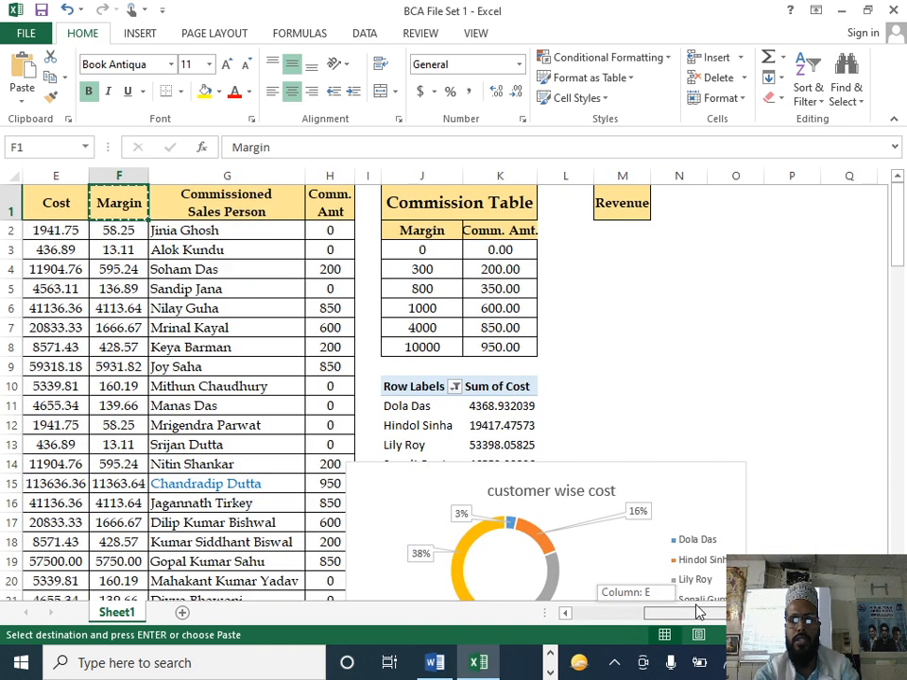
{"action": "left_click", "coordinate": [679, 201]}
{"action": "key", "text": "ctrl+v"}
Enter the criteria >50000 under Revenue in M2 and >5900 under Margin in N2
{"action": "left_click", "coordinate": [624, 231]}
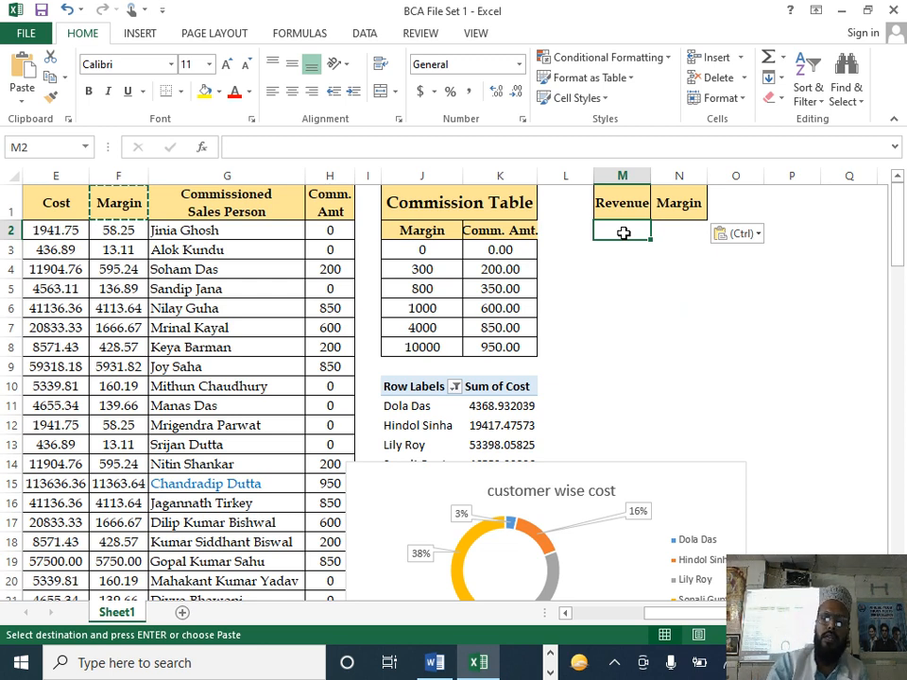
{"action": "type", "text": ">50000"}
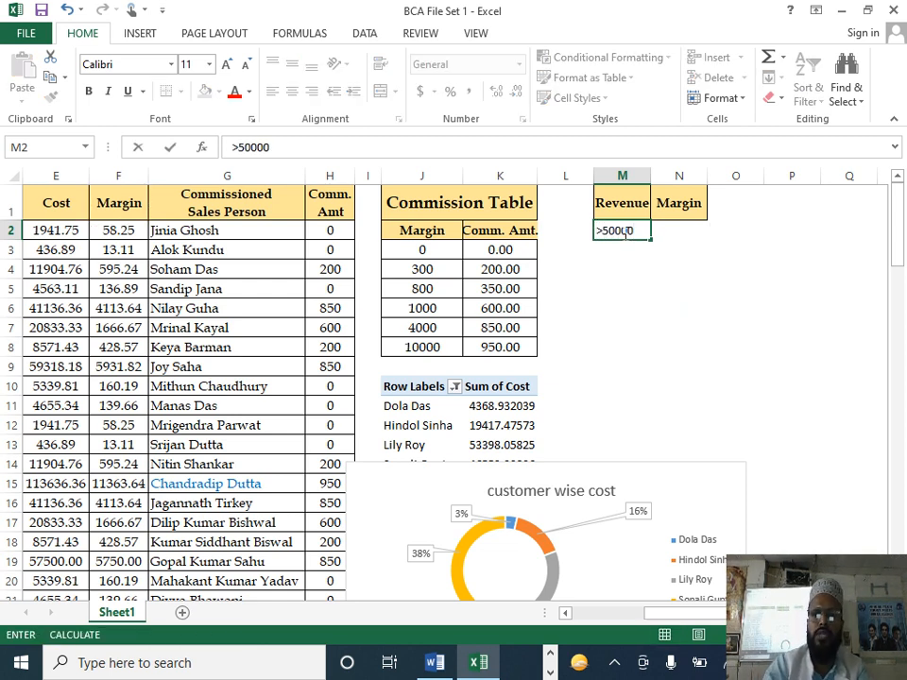
{"action": "key", "text": "Tab"}
{"action": "type", "text": ">5"}
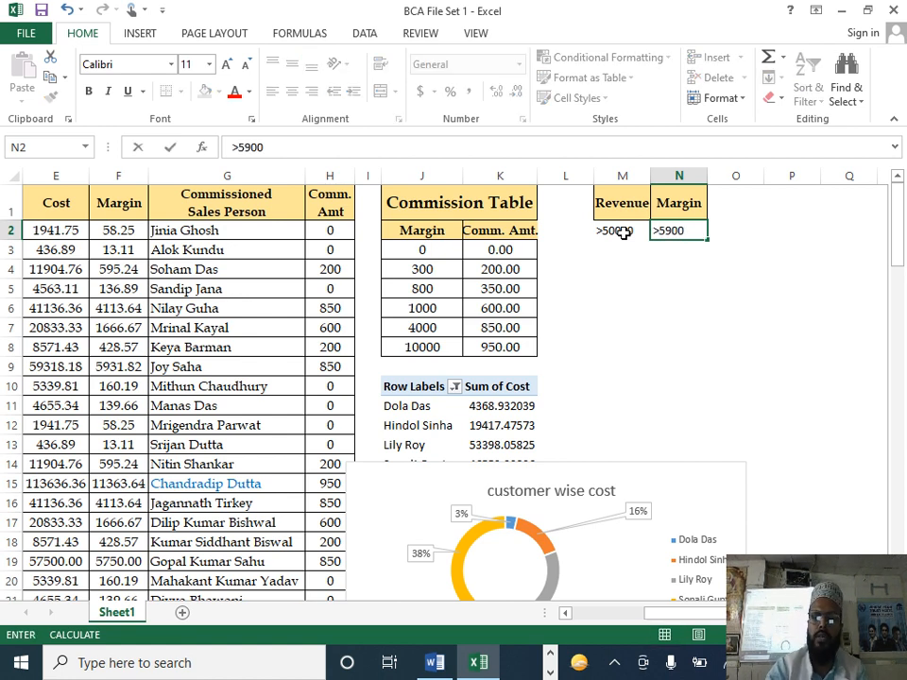
Commit the Margin criterion in N2, select cell P5 and start an Advanced Filter with list range A1:H101
{"action": "key", "text": "Return"}
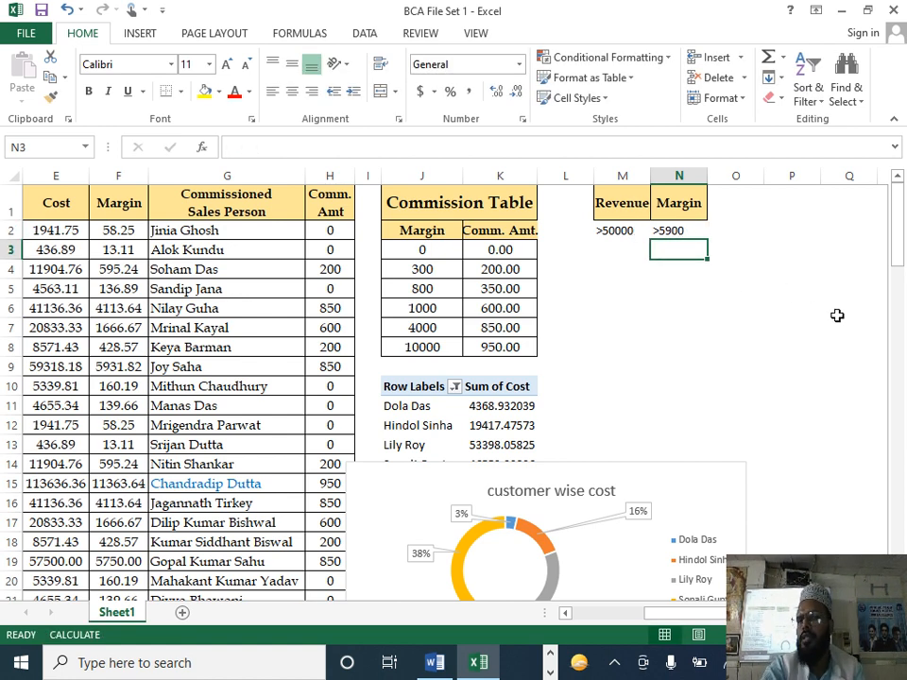
{"action": "left_click", "coordinate": [837, 315]}
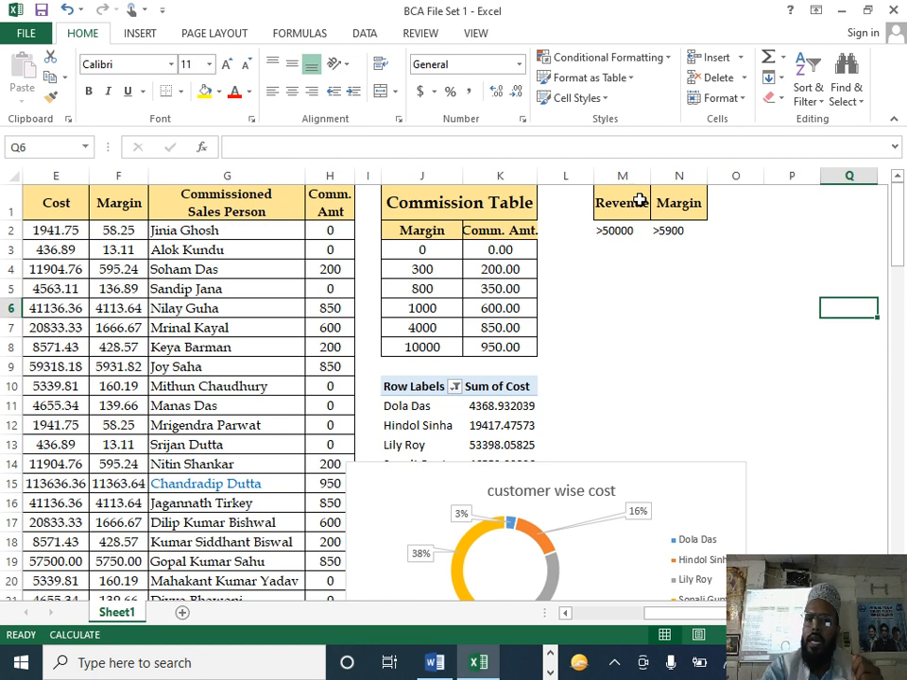
{"action": "left_click", "coordinate": [786, 290]}
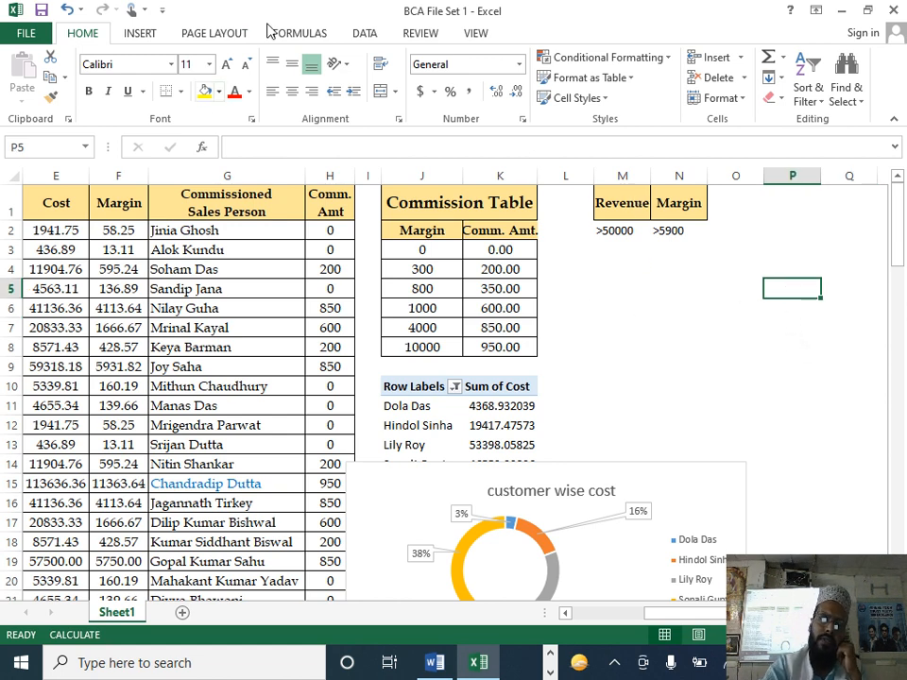
{"action": "left_click", "coordinate": [365, 33]}
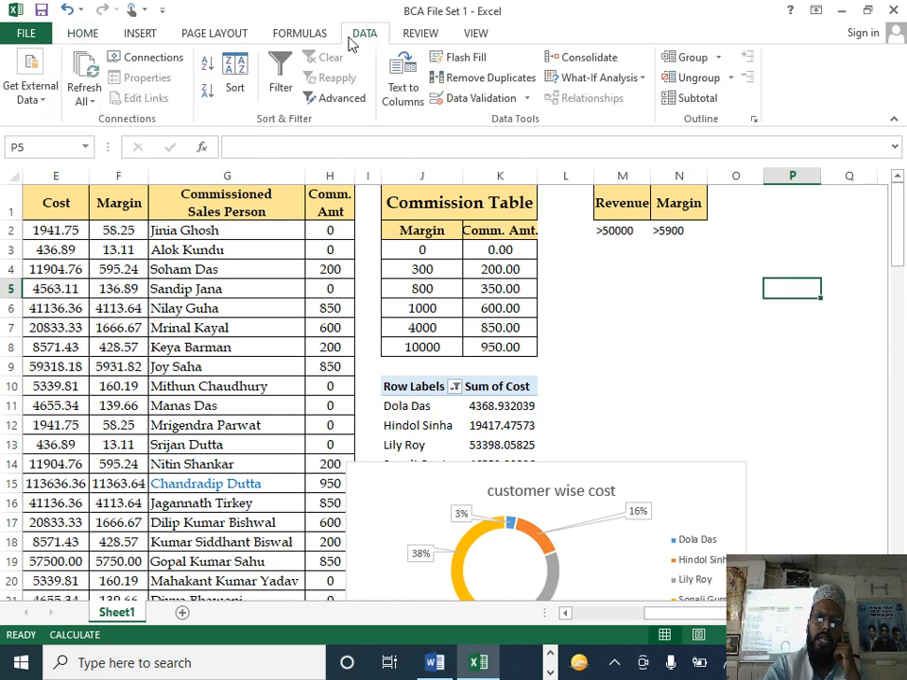
{"action": "left_click", "coordinate": [342, 98]}
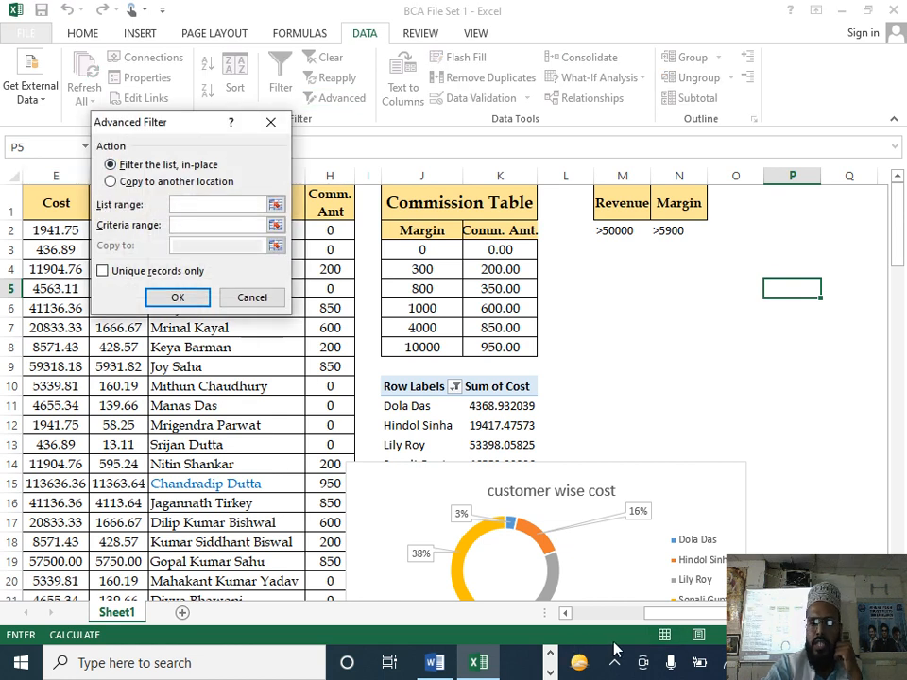
{"action": "left_click_drag", "start_coordinate": [664, 616], "coordinate": [560, 617]}
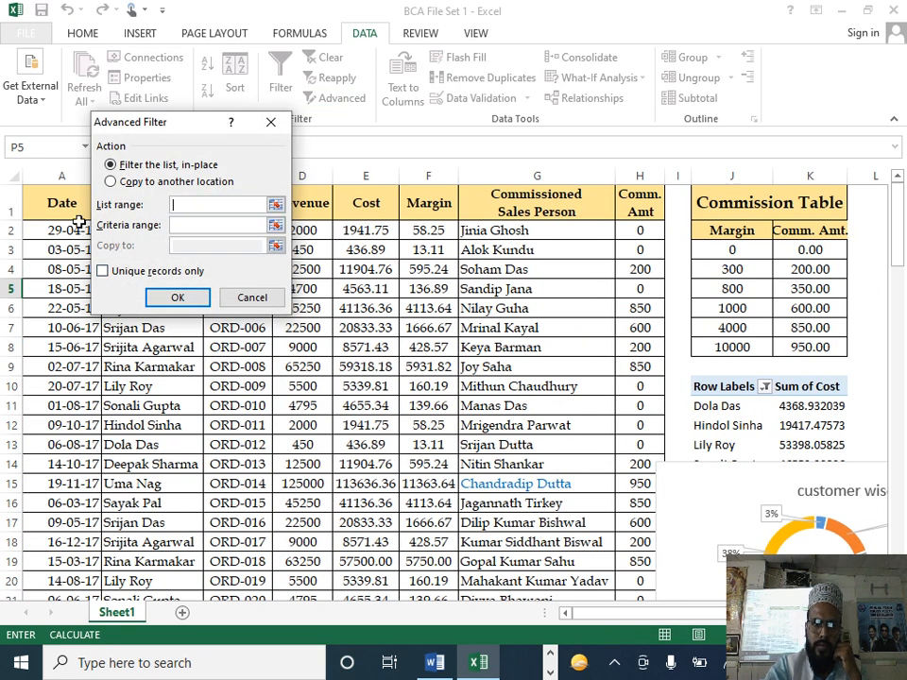
{"action": "left_click", "coordinate": [46, 206]}
{"action": "key", "text": "ctrl+shift+Right"}
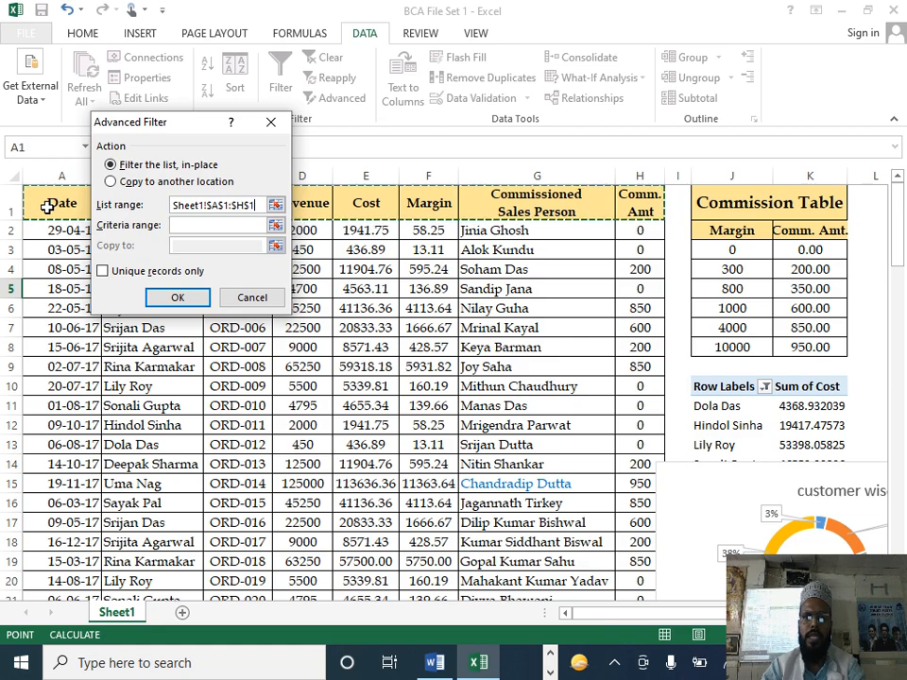
{"action": "key", "text": "ctrl+shift+Down"}
Set the Advanced Filter's criteria range to M1:N2, covering the Revenue and Margin conditions
{"action": "left_click", "coordinate": [233, 224]}
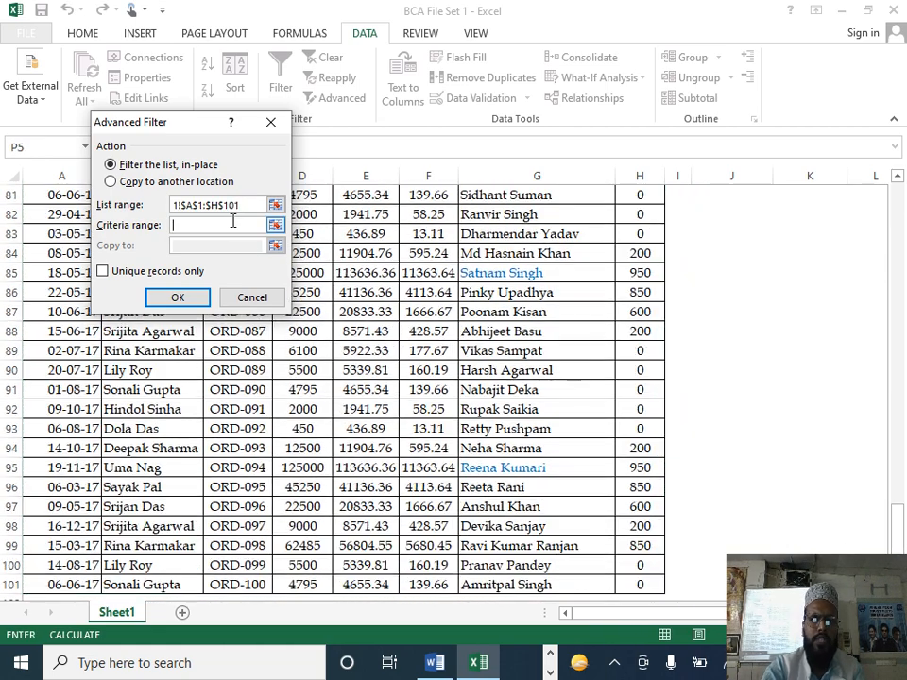
{"action": "scroll", "coordinate": [863, 425], "scroll_direction": "up", "scroll_amount": 15}
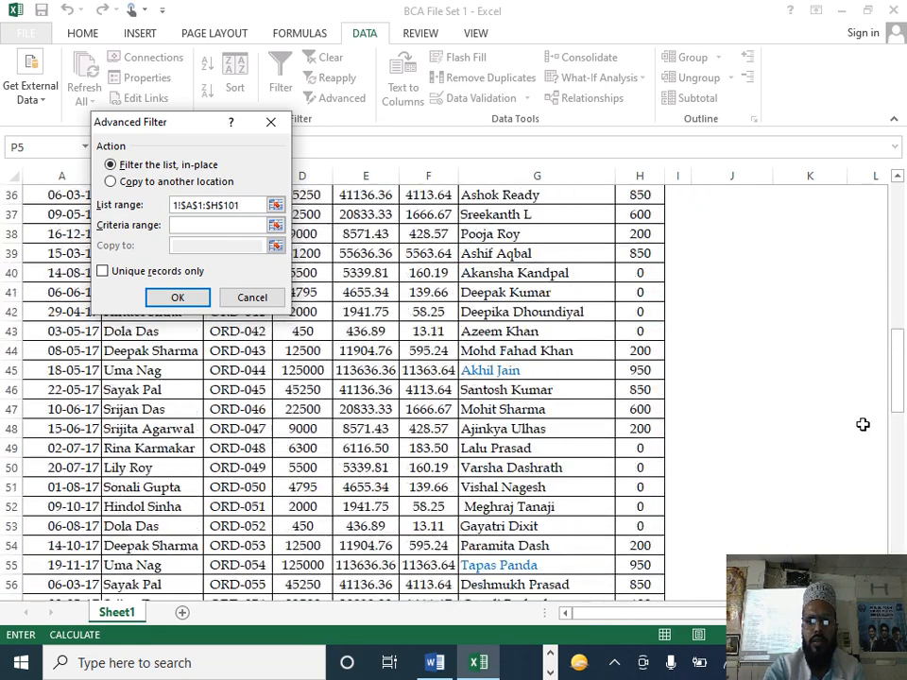
{"action": "scroll", "coordinate": [866, 422], "scroll_direction": "up", "scroll_amount": 12}
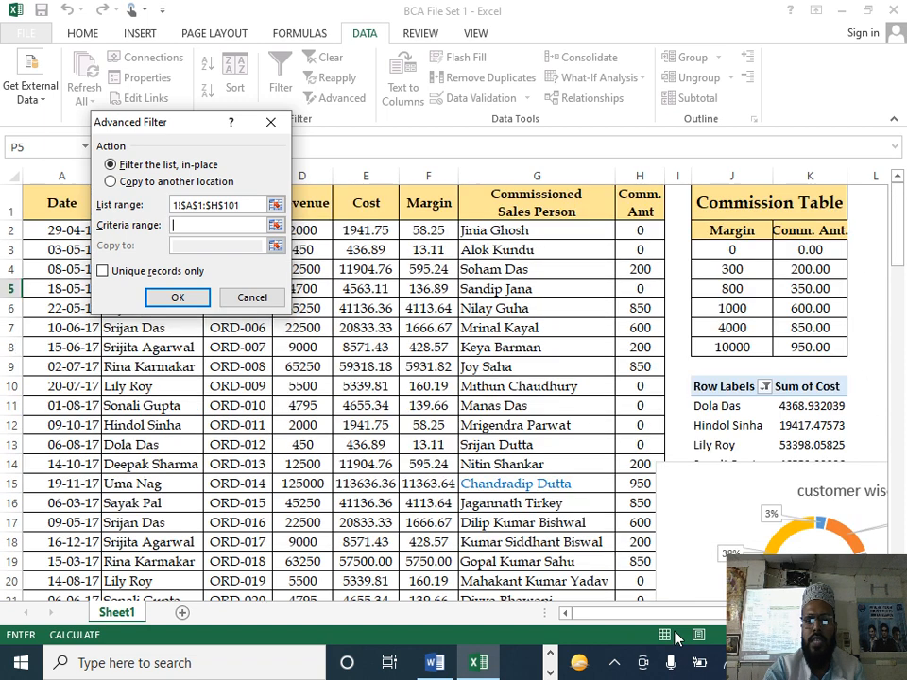
{"action": "left_click_drag", "start_coordinate": [677, 615], "coordinate": [733, 614]}
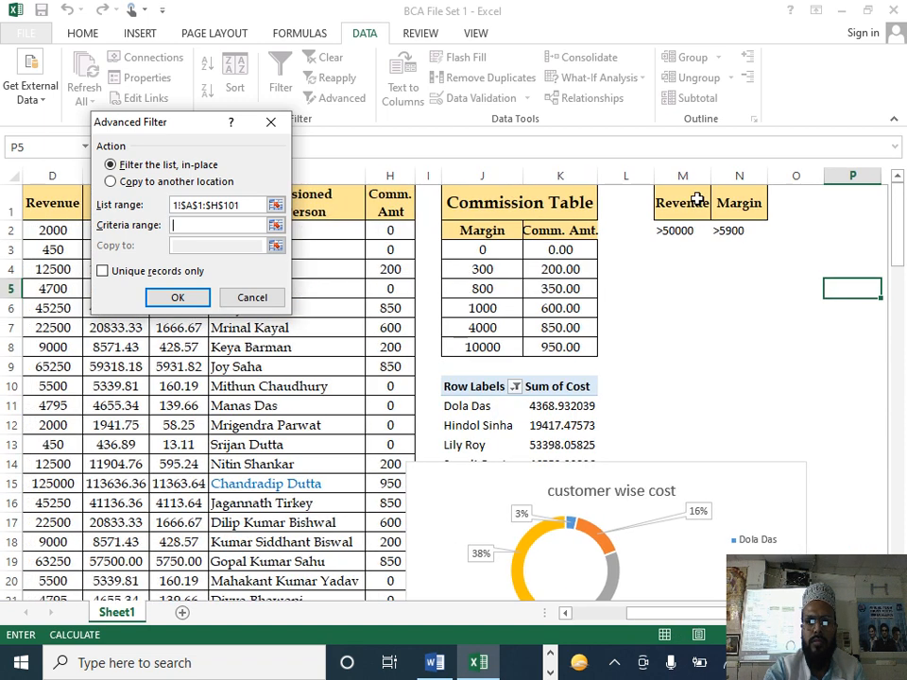
{"action": "left_click_drag", "start_coordinate": [697, 199], "coordinate": [735, 229]}
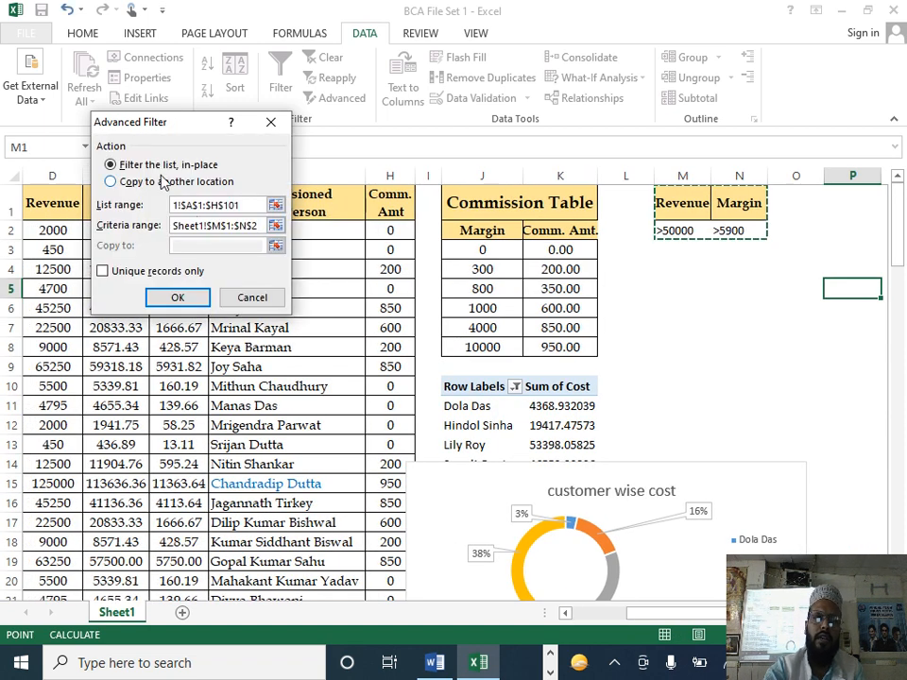
Set the filter to copy its results to another location starting at cell P5, and run it
{"action": "left_click", "coordinate": [163, 182]}
{"action": "left_click", "coordinate": [205, 248]}
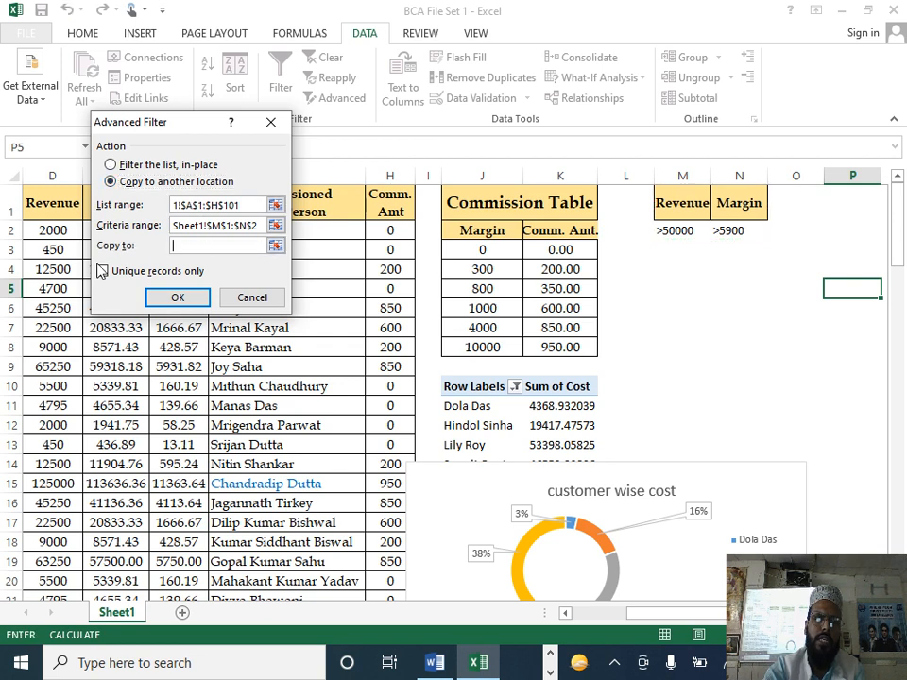
{"action": "left_click", "coordinate": [830, 287]}
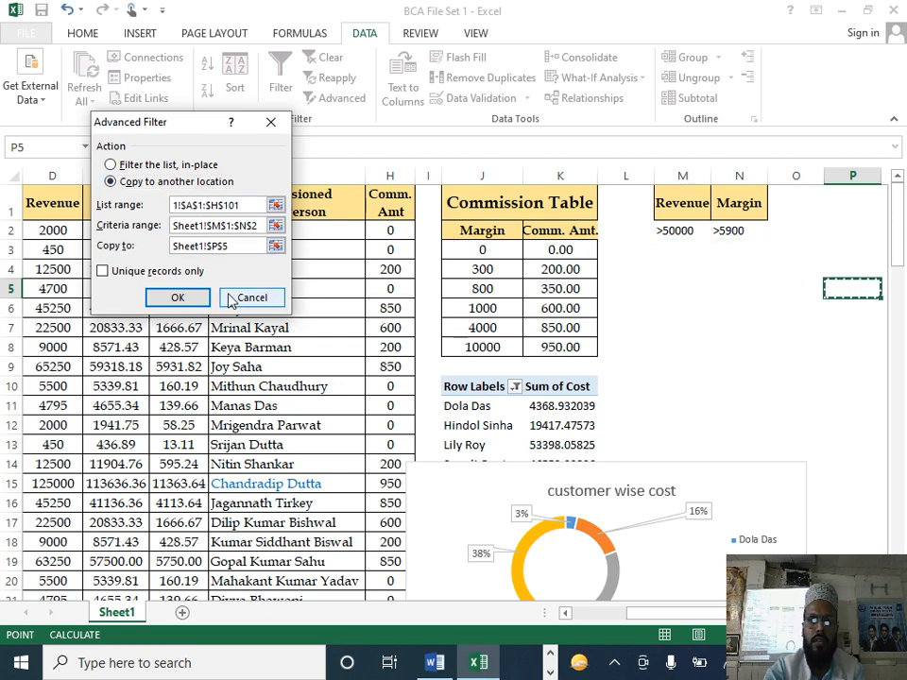
{"action": "left_click", "coordinate": [177, 297]}
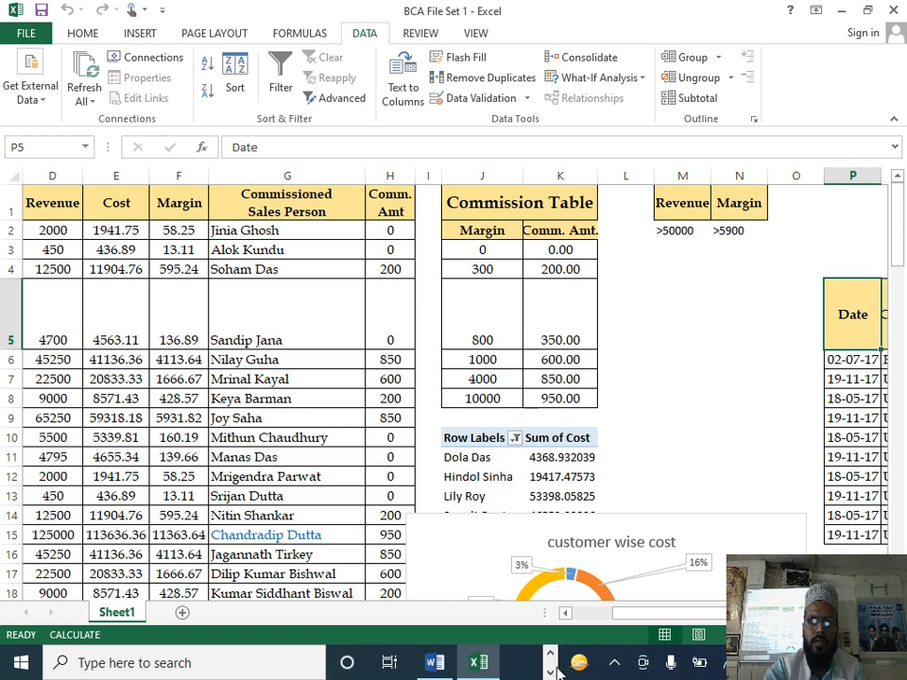
Autofit the Order No., Cost and Margin columns (R, T and U) of the extracted table to their contents
{"action": "scroll", "coordinate": [654, 619], "scroll_direction": "right", "scroll_amount": 3}
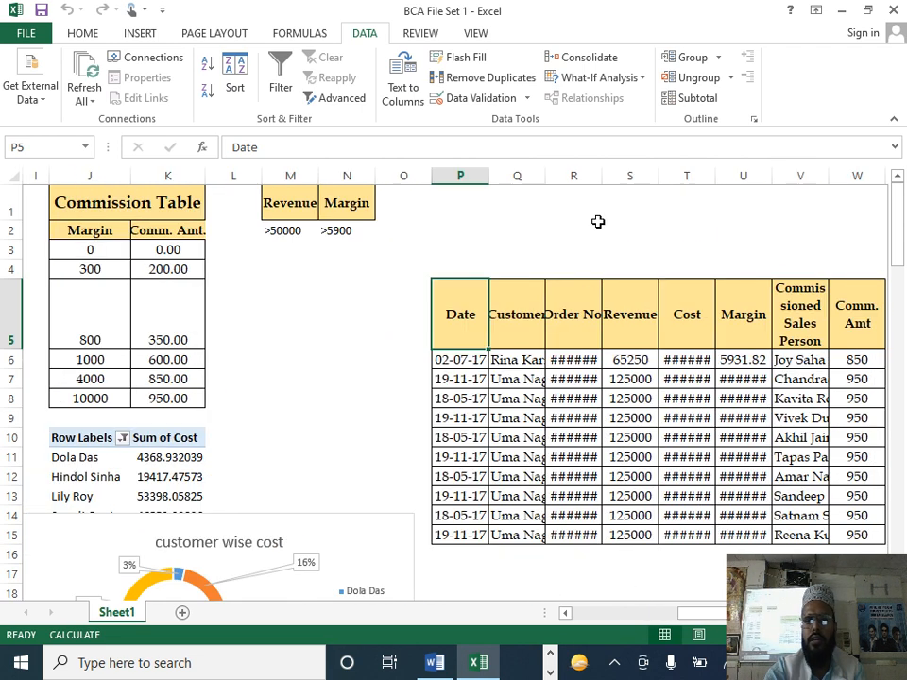
{"action": "double_click", "coordinate": [602, 176]}
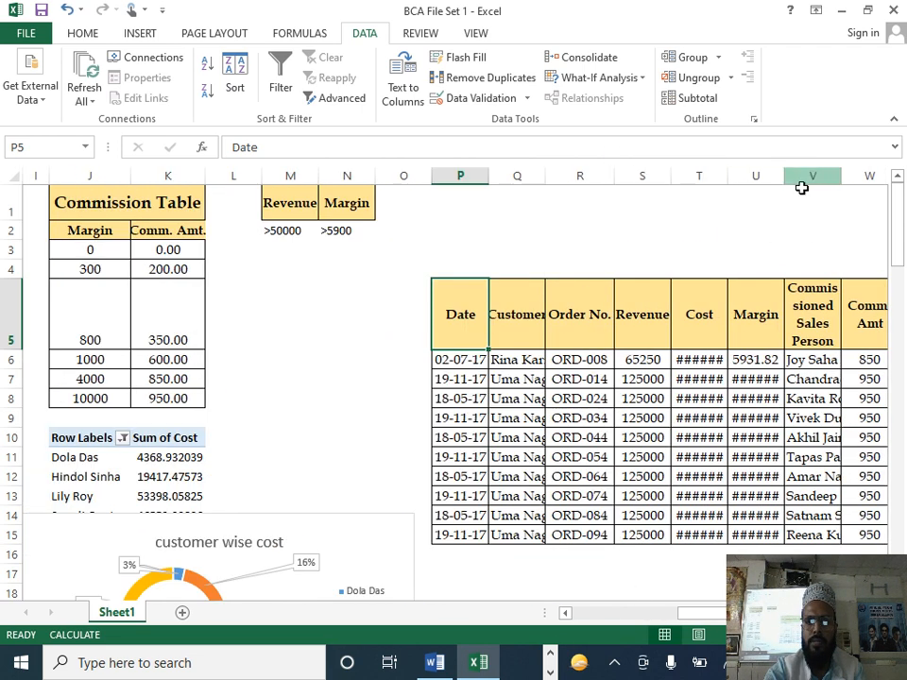
{"action": "left_click_drag", "start_coordinate": [712, 175], "coordinate": [738, 179]}
{"action": "double_click", "coordinate": [734, 179]}
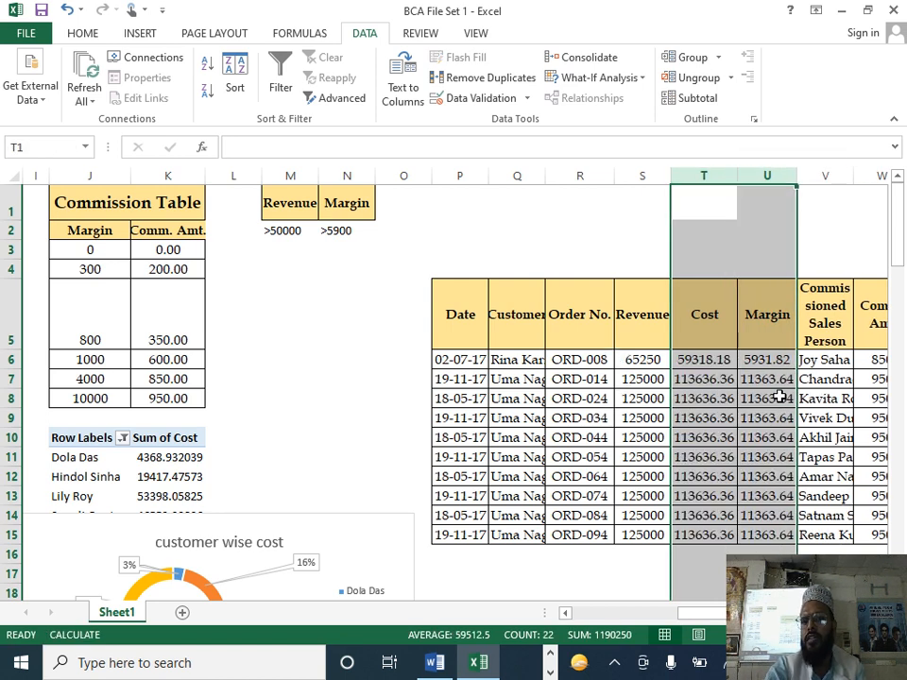
{"action": "left_click", "coordinate": [756, 359]}
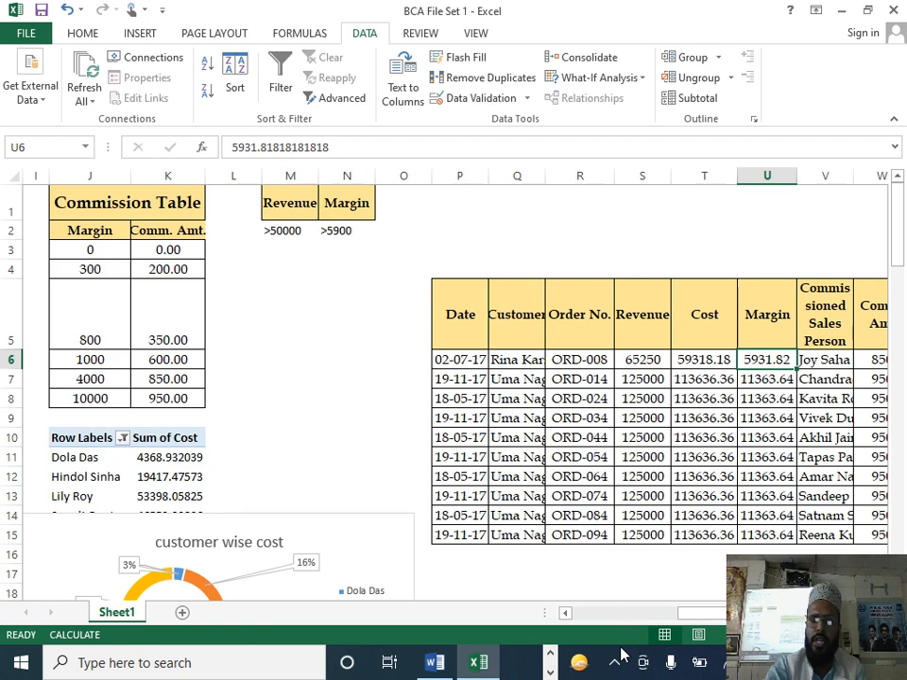
Return to the start of the sales data, then switch to the Word question paper and review questions 1 to 3 with their marks
{"action": "left_click_drag", "start_coordinate": [688, 614], "coordinate": [346, 576]}
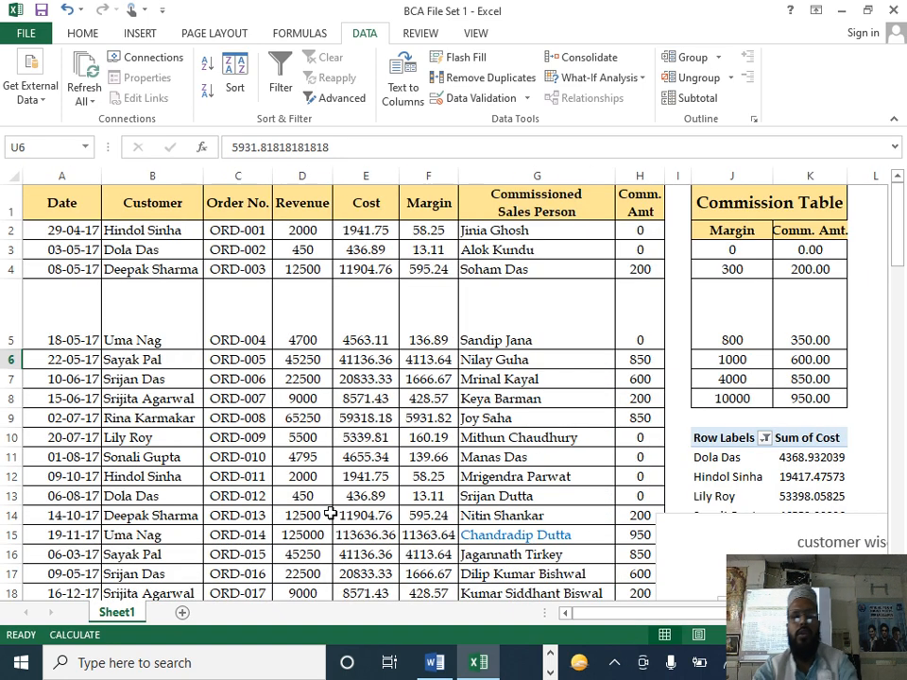
{"action": "key", "text": "alt+Tab"}
{"action": "scroll", "coordinate": [289, 416], "scroll_direction": "down", "scroll_amount": 4}
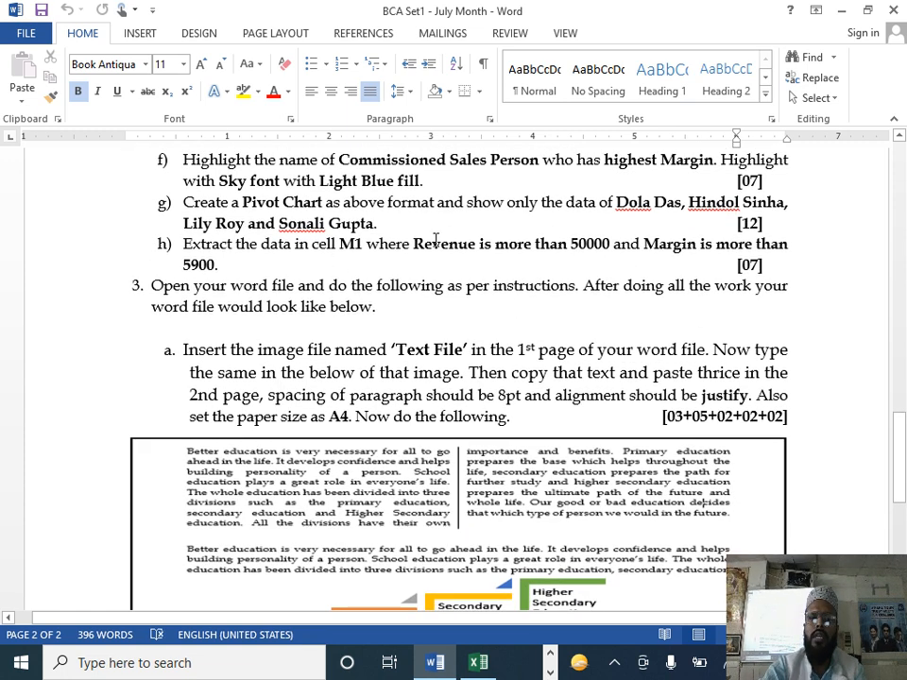
{"action": "scroll", "coordinate": [665, 272], "scroll_direction": "up", "scroll_amount": 15}
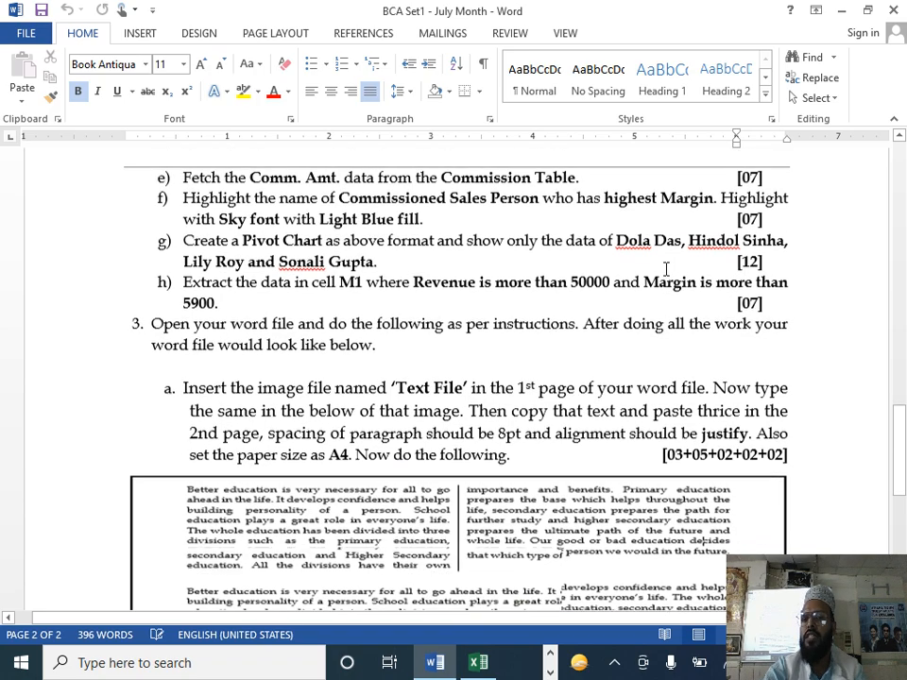
{"action": "scroll", "coordinate": [657, 274], "scroll_direction": "up", "scroll_amount": 3}
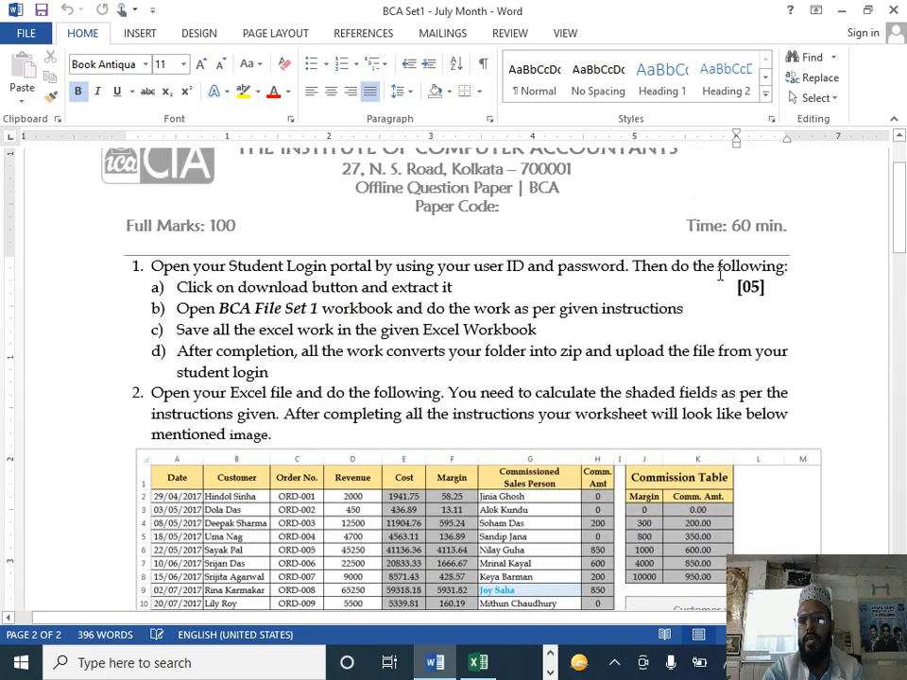
{"action": "scroll", "coordinate": [747, 283], "scroll_direction": "down", "scroll_amount": 9}
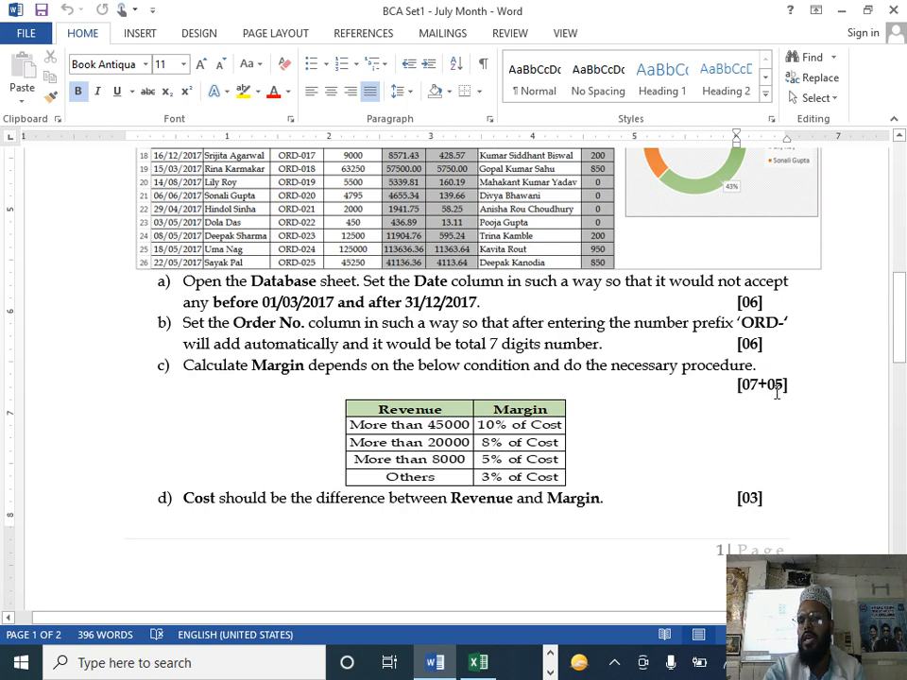
{"action": "scroll", "coordinate": [777, 393], "scroll_direction": "down", "scroll_amount": 9}
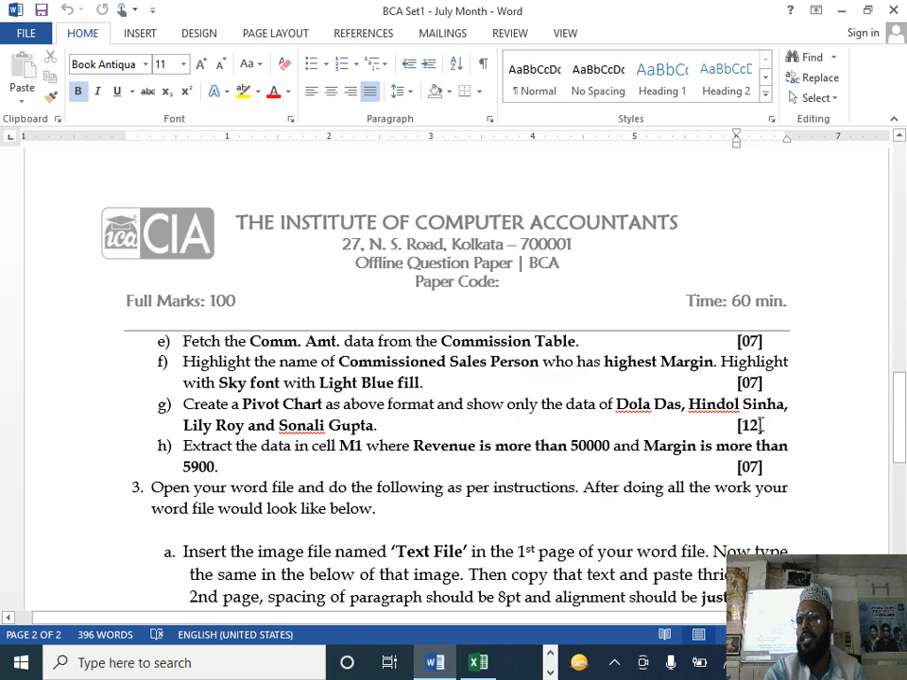
{"action": "scroll", "coordinate": [762, 427], "scroll_direction": "down", "scroll_amount": 3}
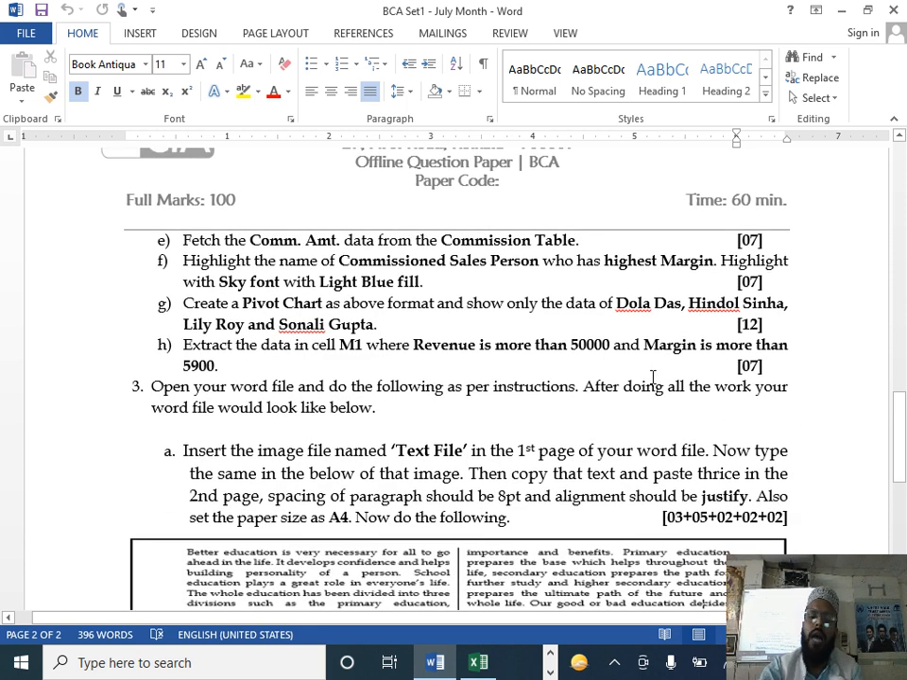
{"action": "scroll", "coordinate": [425, 349], "scroll_direction": "down", "scroll_amount": 10}
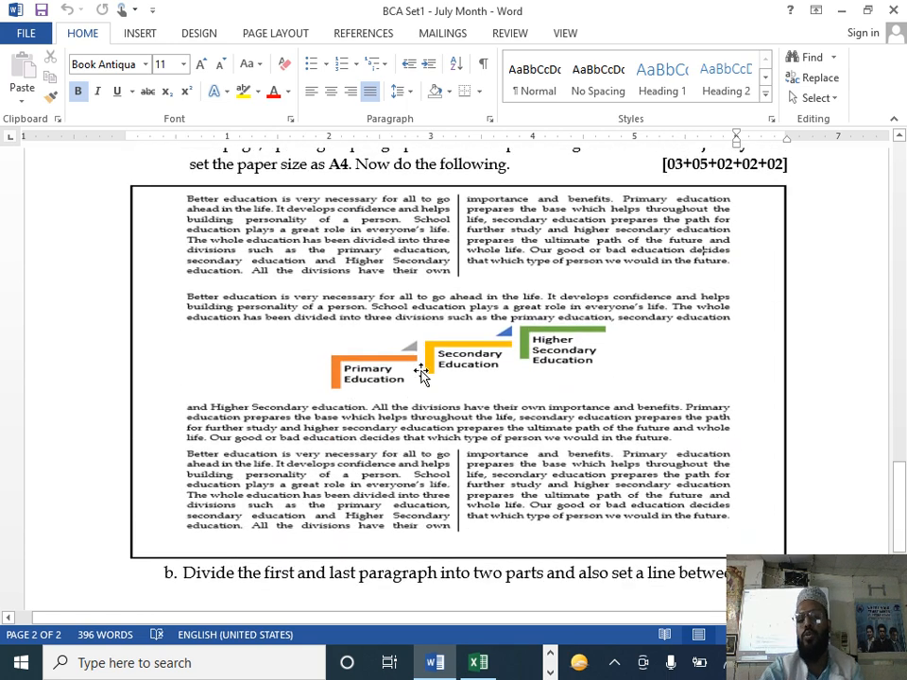
{"action": "scroll", "coordinate": [421, 371], "scroll_direction": "up", "scroll_amount": 6}
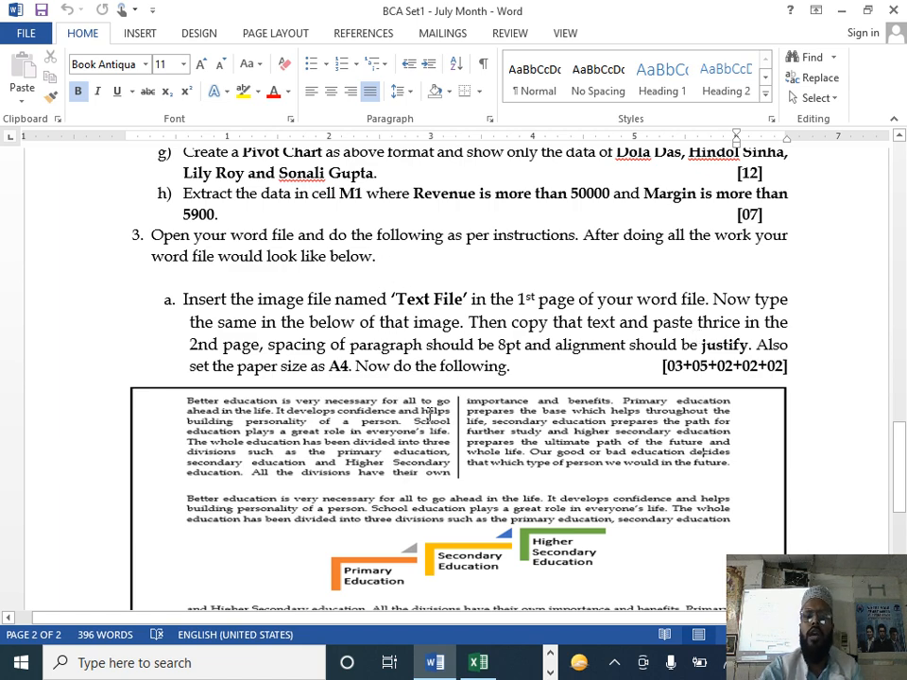
{"action": "scroll", "coordinate": [430, 413], "scroll_direction": "up", "scroll_amount": 10}
{"action": "scroll", "coordinate": [543, 429], "scroll_direction": "up", "scroll_amount": 5}
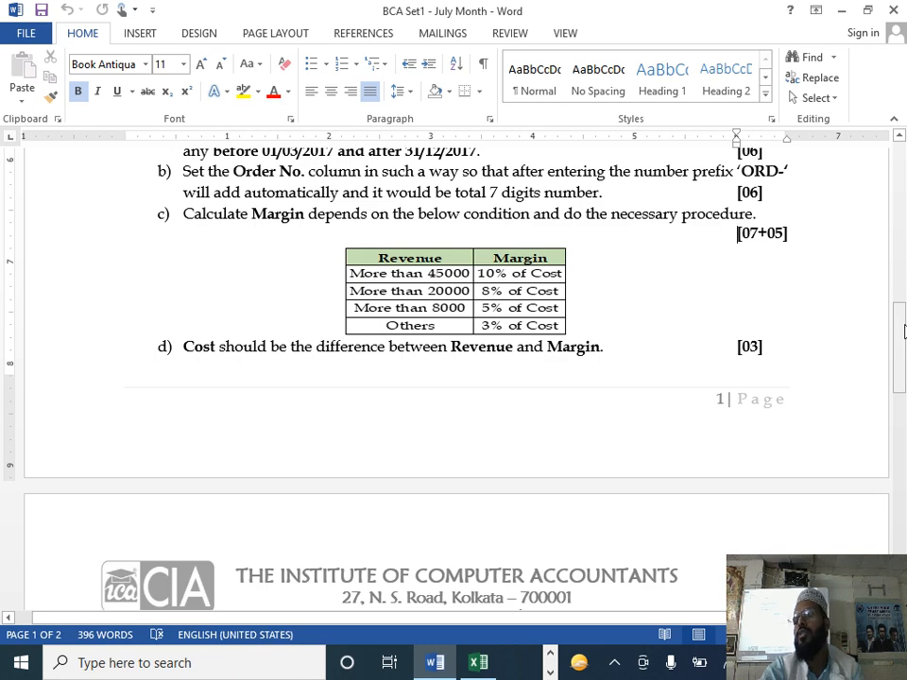
{"action": "left_click_drag", "start_coordinate": [905, 331], "coordinate": [905, 180]}
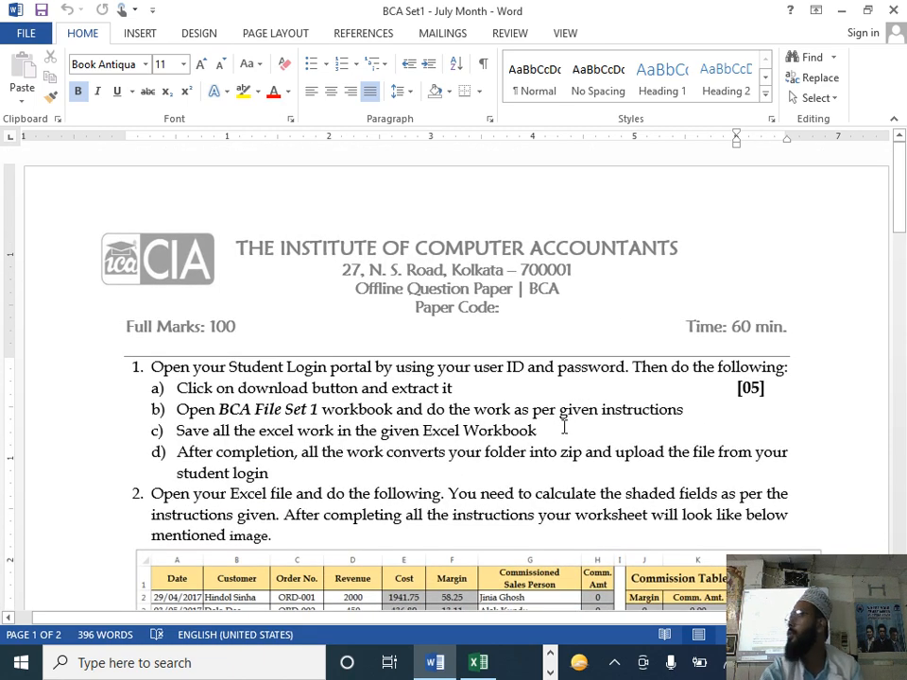
{"action": "scroll", "coordinate": [344, 496], "scroll_direction": "down", "scroll_amount": 6}
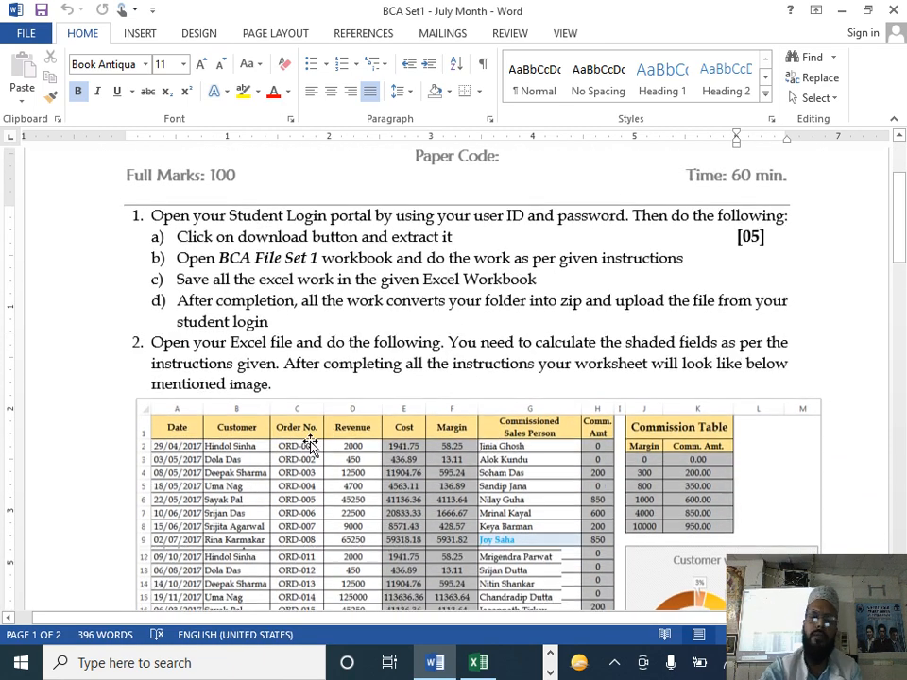